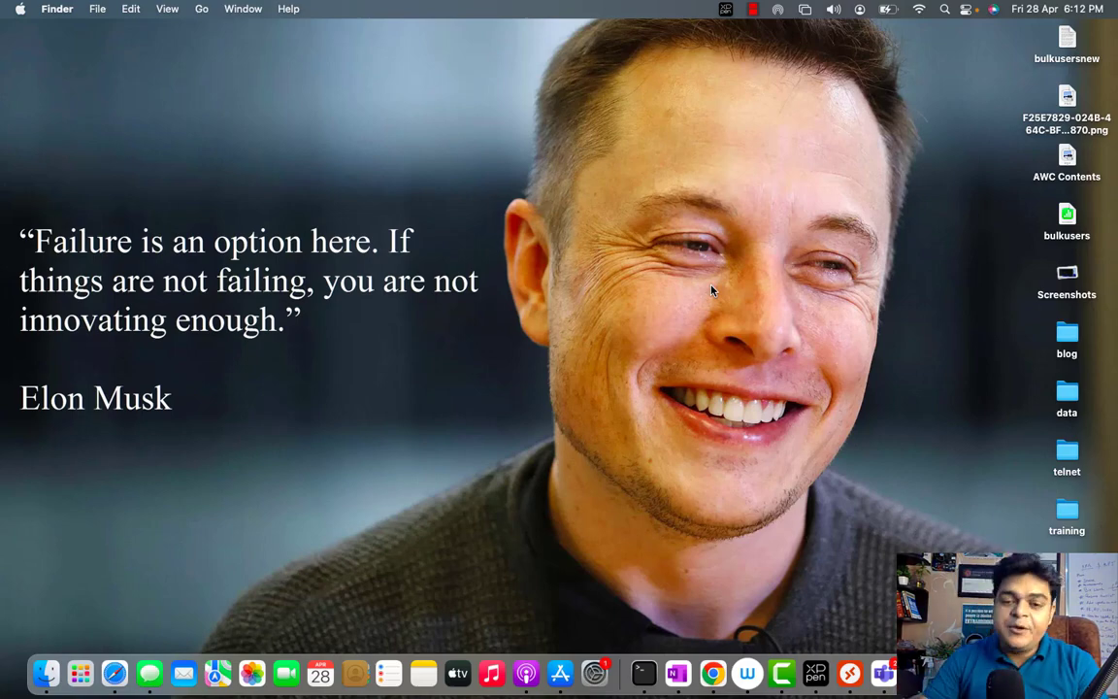
Switch from the Finder desktop to the full-screen OneNote space with the Azure AD Connect page
{"action": "key", "text": "ctrl+Right"}
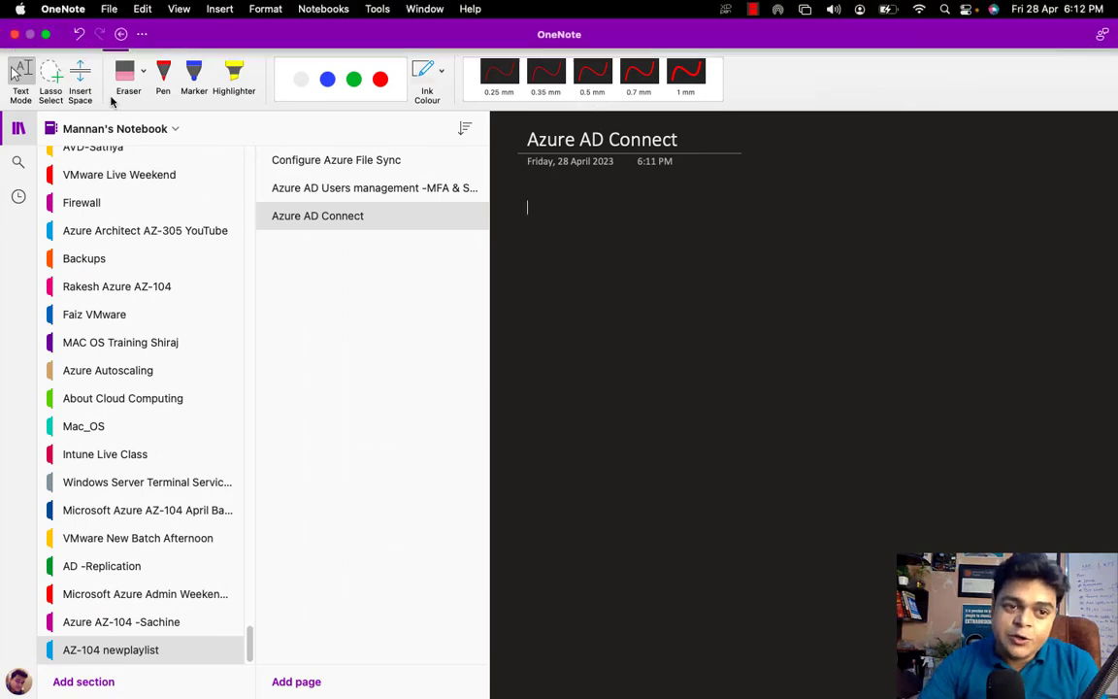
Collapse OneNote's notebook and page lists so the empty Azure AD Connect page fills the window
{"action": "left_click", "coordinate": [18, 128]}
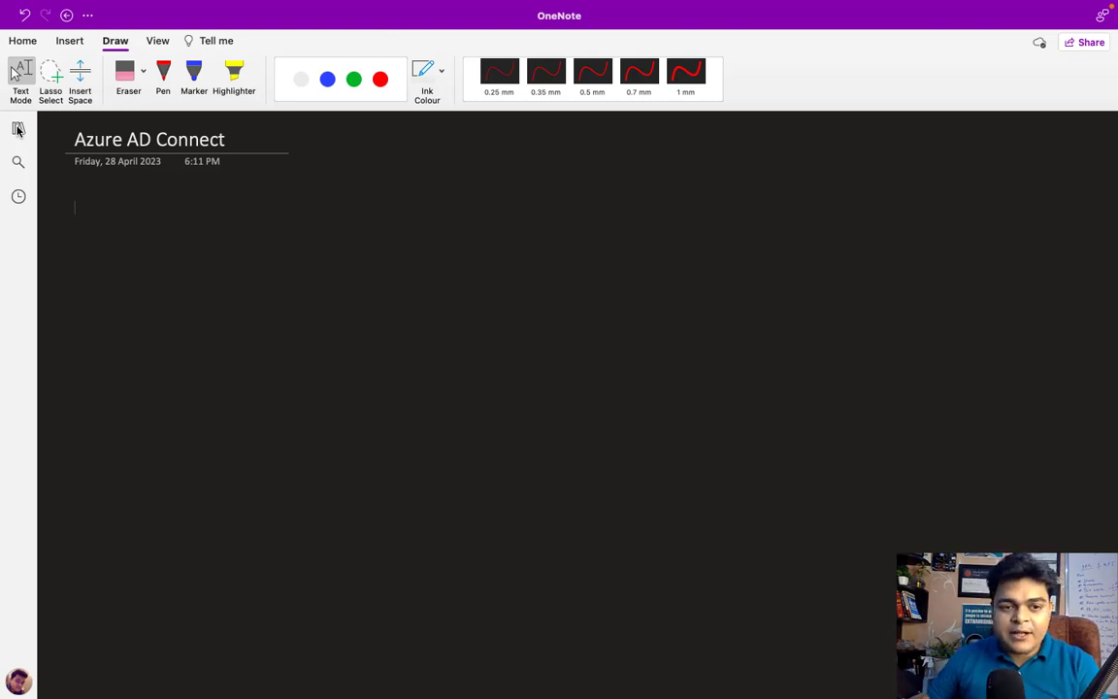
Draw a green ink box at the top left and handwrite the label Azure-Portal
{"action": "left_click", "coordinate": [163, 73]}
{"action": "left_click", "coordinate": [353, 80]}
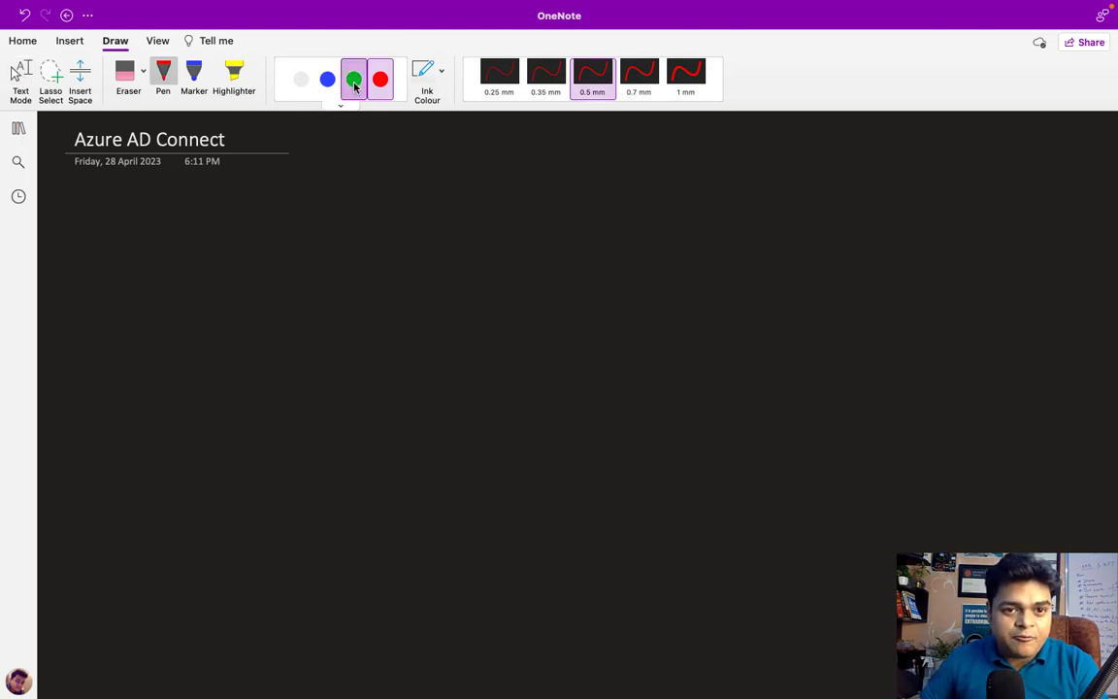
{"action": "mouse_move", "coordinate": [89, 215]}
{"action": "left_mouse_down"}
{"action": "mouse_move", "coordinate": [90, 324]}
{"action": "mouse_move", "coordinate": [280, 335]}
{"action": "mouse_move", "coordinate": [273, 250]}
{"action": "mouse_move", "coordinate": [250, 208]}
{"action": "mouse_move", "coordinate": [88, 216]}
{"action": "mouse_move", "coordinate": [114, 184]}
{"action": "mouse_move", "coordinate": [123, 203]}
{"action": "left_mouse_up"}
{"action": "left_click_drag", "start_coordinate": [108, 195], "coordinate": [226, 193]}
{"action": "mouse_move", "coordinate": [238, 190]}
{"action": "left_mouse_down"}
{"action": "mouse_move", "coordinate": [239, 201]}
{"action": "mouse_move", "coordinate": [253, 192]}
{"action": "mouse_move", "coordinate": [259, 200]}
{"action": "left_mouse_up"}
{"action": "left_click_drag", "start_coordinate": [264, 193], "coordinate": [281, 199]}
In white ink, sketch a monitor and server tower on the right labelled Server2016
{"action": "left_click", "coordinate": [302, 80]}
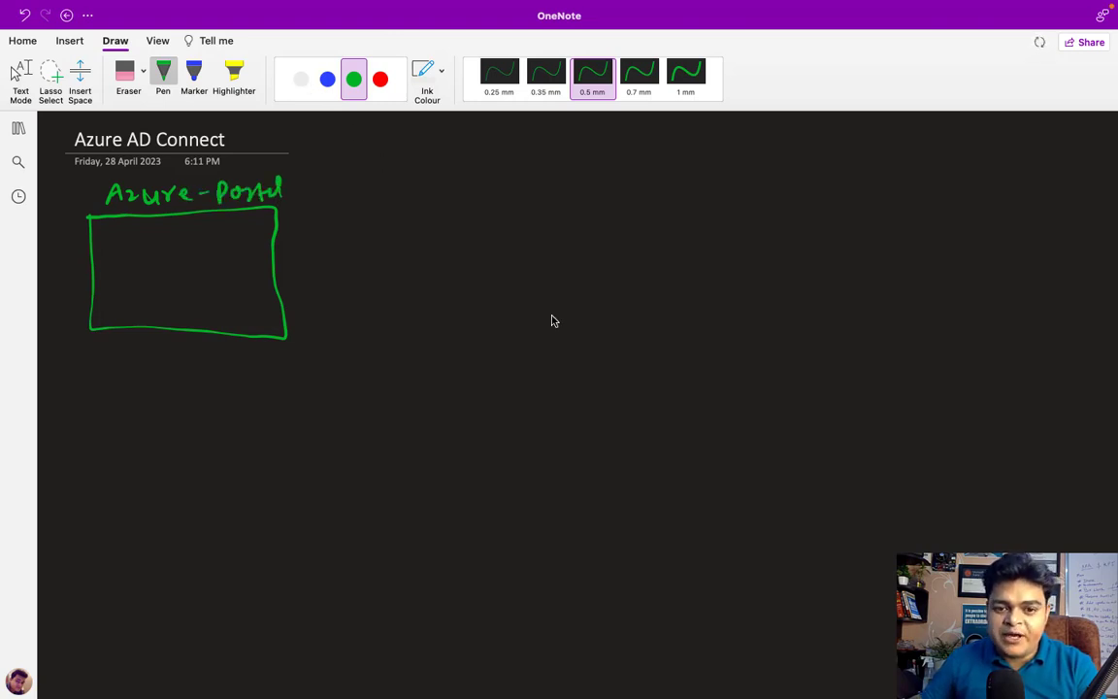
{"action": "mouse_move", "coordinate": [684, 416]}
{"action": "left_mouse_down"}
{"action": "mouse_move", "coordinate": [685, 386]}
{"action": "mouse_move", "coordinate": [719, 394]}
{"action": "mouse_move", "coordinate": [686, 417]}
{"action": "mouse_move", "coordinate": [712, 428]}
{"action": "mouse_move", "coordinate": [690, 429]}
{"action": "left_mouse_up"}
{"action": "mouse_move", "coordinate": [731, 386]}
{"action": "left_mouse_down"}
{"action": "mouse_move", "coordinate": [731, 416]}
{"action": "mouse_move", "coordinate": [749, 385]}
{"action": "mouse_move", "coordinate": [754, 405]}
{"action": "mouse_move", "coordinate": [695, 474]}
{"action": "mouse_move", "coordinate": [769, 461]}
{"action": "mouse_move", "coordinate": [788, 474]}
{"action": "mouse_move", "coordinate": [879, 470]}
{"action": "left_mouse_up"}
{"action": "left_click", "coordinate": [831, 463]}
{"action": "left_click", "coordinate": [837, 471]}
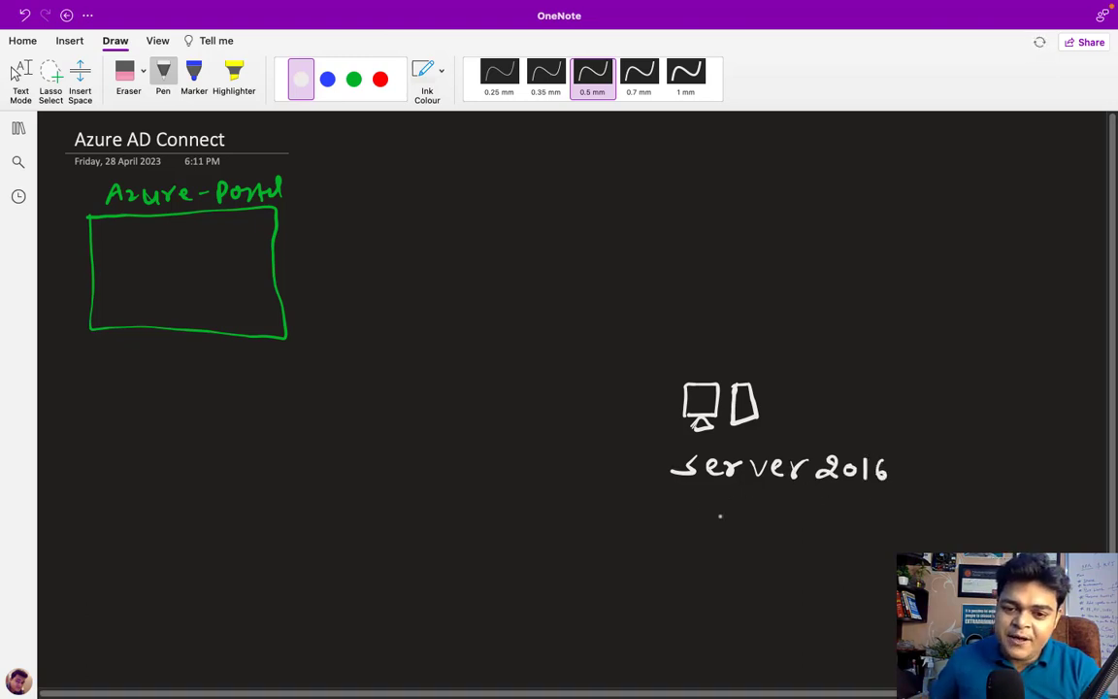
Handwrite class.com in white beneath the Server2016 label
{"action": "mouse_move", "coordinate": [730, 509]}
{"action": "left_mouse_down"}
{"action": "mouse_move", "coordinate": [728, 526]}
{"action": "mouse_move", "coordinate": [810, 525]}
{"action": "left_mouse_up"}
{"action": "left_click", "coordinate": [793, 521]}
{"action": "left_click_drag", "start_coordinate": [829, 516], "coordinate": [869, 525]}
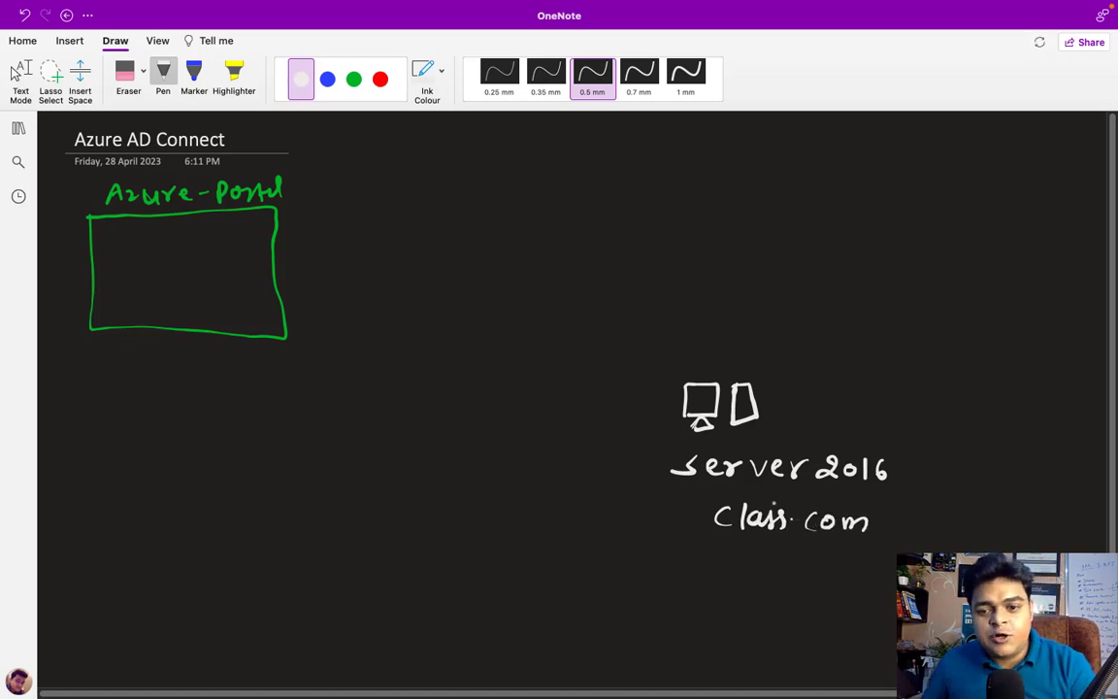
{"action": "left_click", "coordinate": [645, 452]}
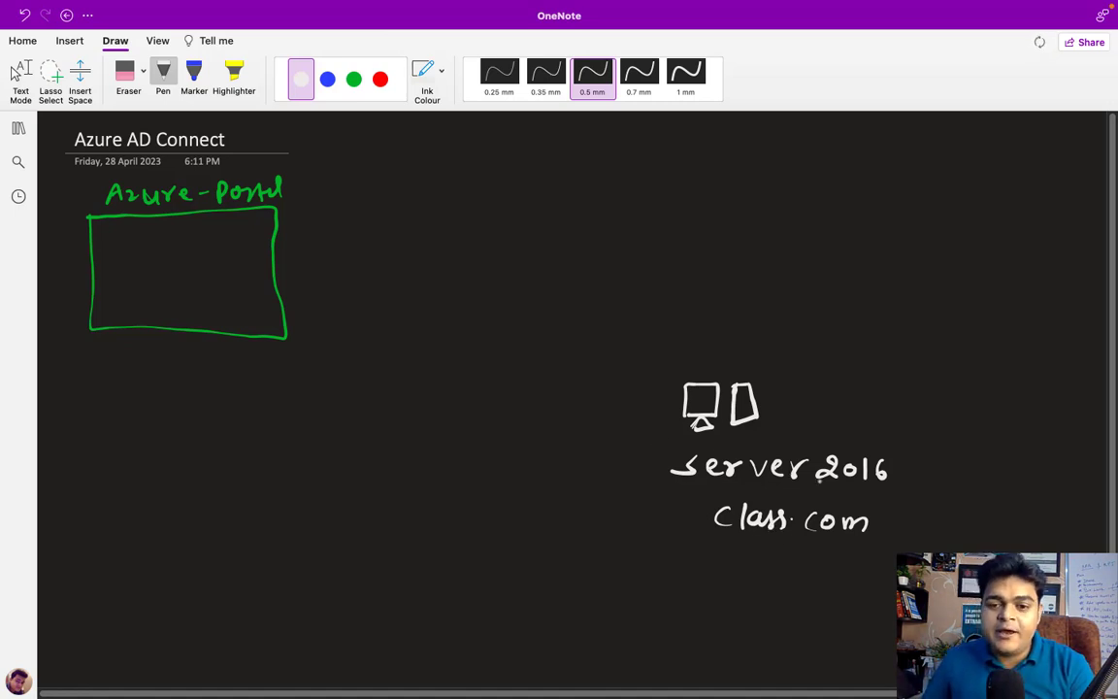
Write Azure-AD in blue ink inside the Azure-Portal box
{"action": "left_click", "coordinate": [353, 79]}
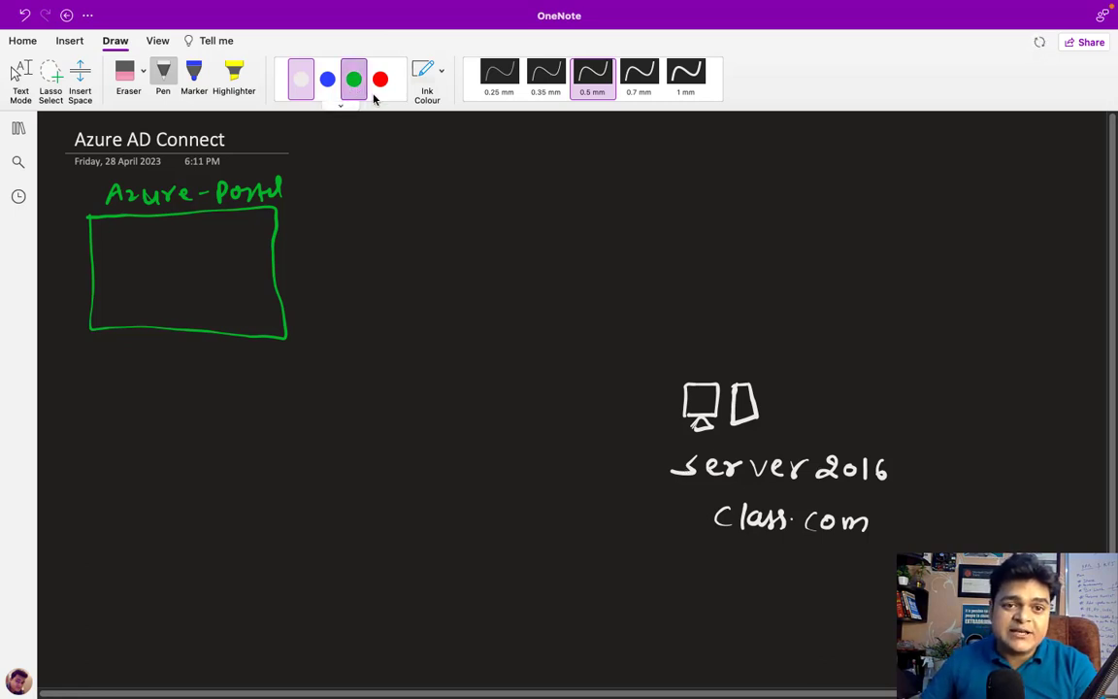
{"action": "left_click", "coordinate": [327, 79]}
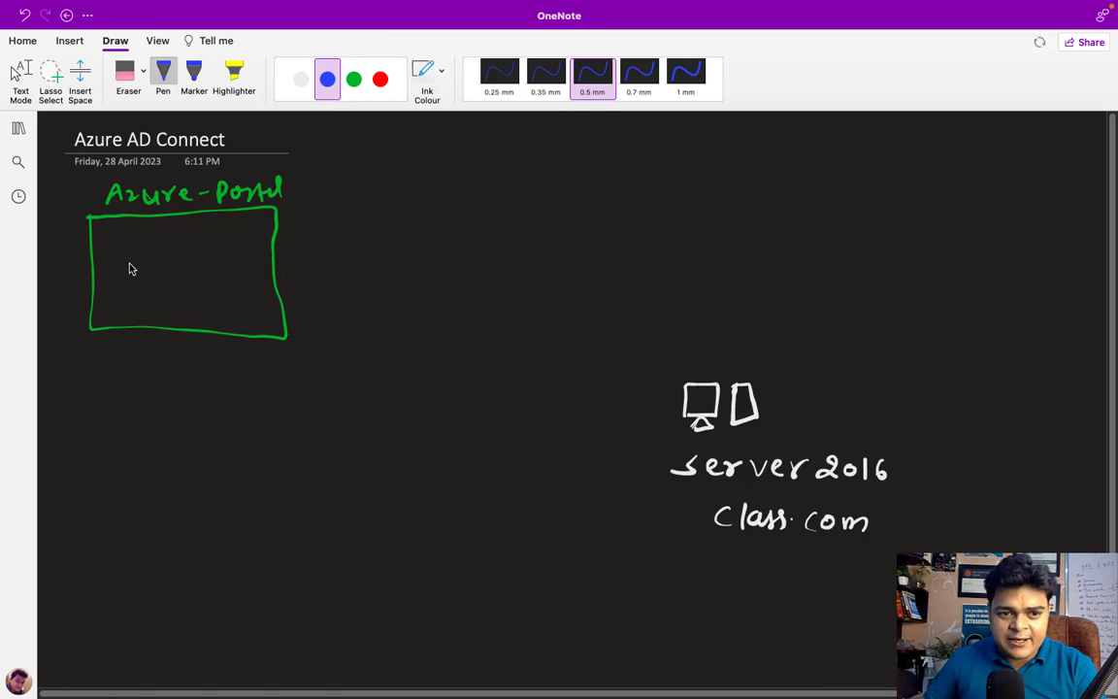
{"action": "mouse_move", "coordinate": [114, 259]}
{"action": "left_mouse_down"}
{"action": "mouse_move", "coordinate": [120, 239]}
{"action": "mouse_move", "coordinate": [127, 257]}
{"action": "left_mouse_up"}
{"action": "mouse_move", "coordinate": [133, 243]}
{"action": "left_mouse_down"}
{"action": "mouse_move", "coordinate": [223, 262]}
{"action": "mouse_move", "coordinate": [215, 241]}
{"action": "mouse_move", "coordinate": [248, 258]}
{"action": "left_mouse_up"}
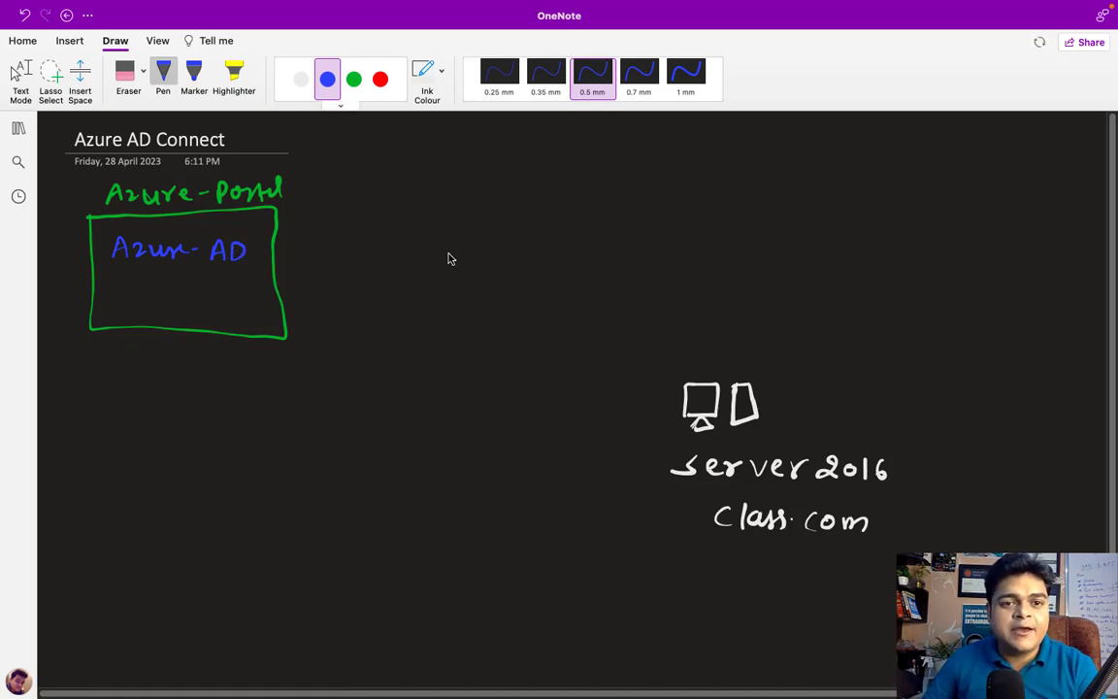
Draw a red two-headed arrow linking Azure-AD to the server, then return to text mode and leave OneNote
{"action": "left_click", "coordinate": [380, 79]}
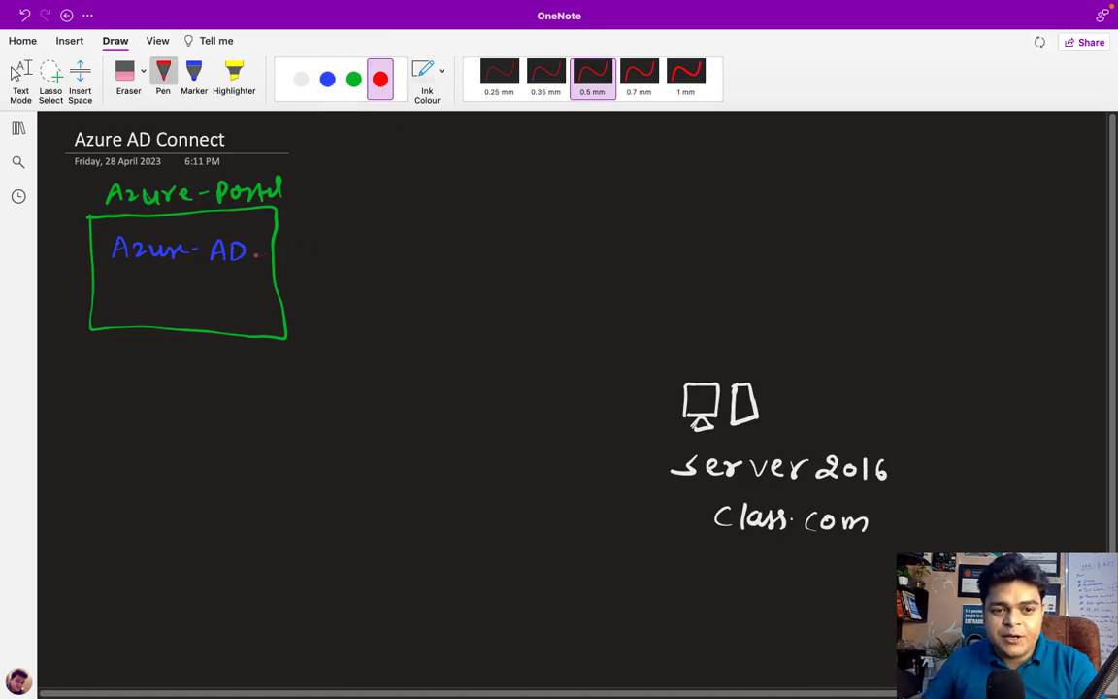
{"action": "mouse_move", "coordinate": [257, 254]}
{"action": "left_mouse_down"}
{"action": "mouse_move", "coordinate": [337, 257]}
{"action": "mouse_move", "coordinate": [542, 317]}
{"action": "mouse_move", "coordinate": [685, 383]}
{"action": "left_mouse_up"}
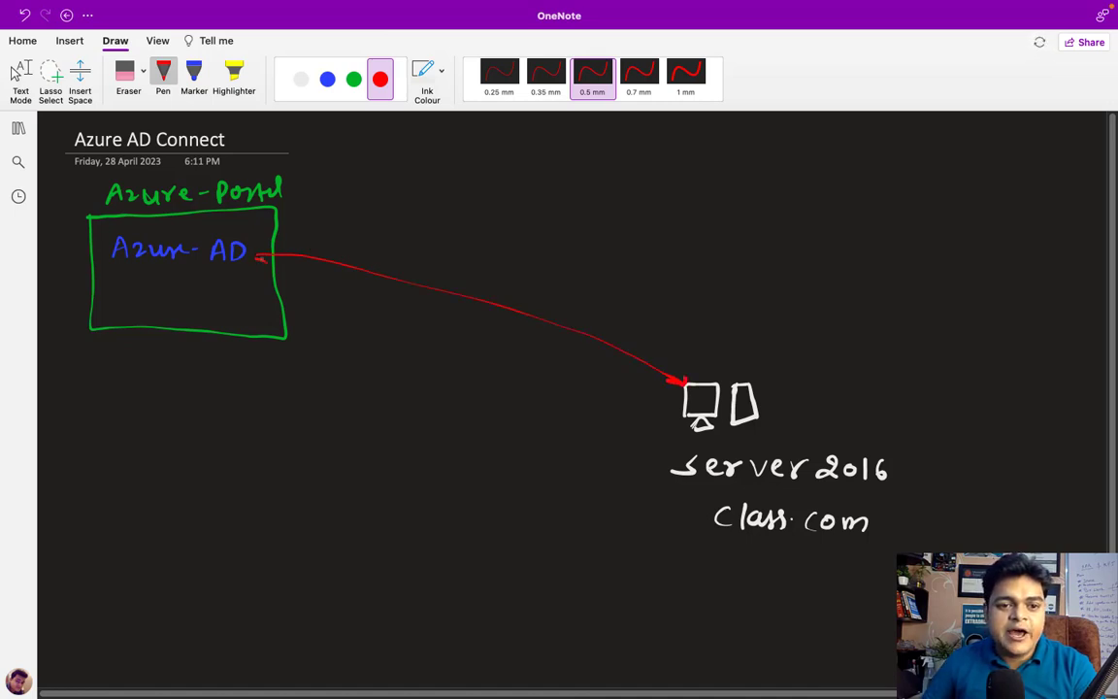
{"action": "left_click_drag", "start_coordinate": [267, 248], "coordinate": [268, 260]}
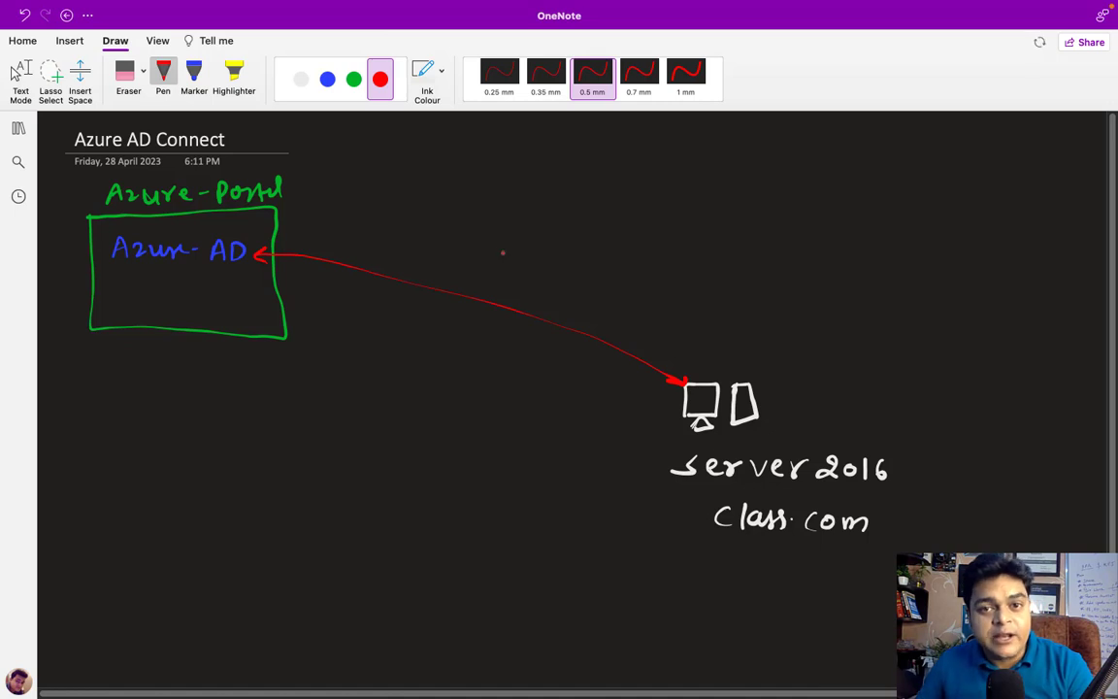
{"action": "key", "text": "Escape"}
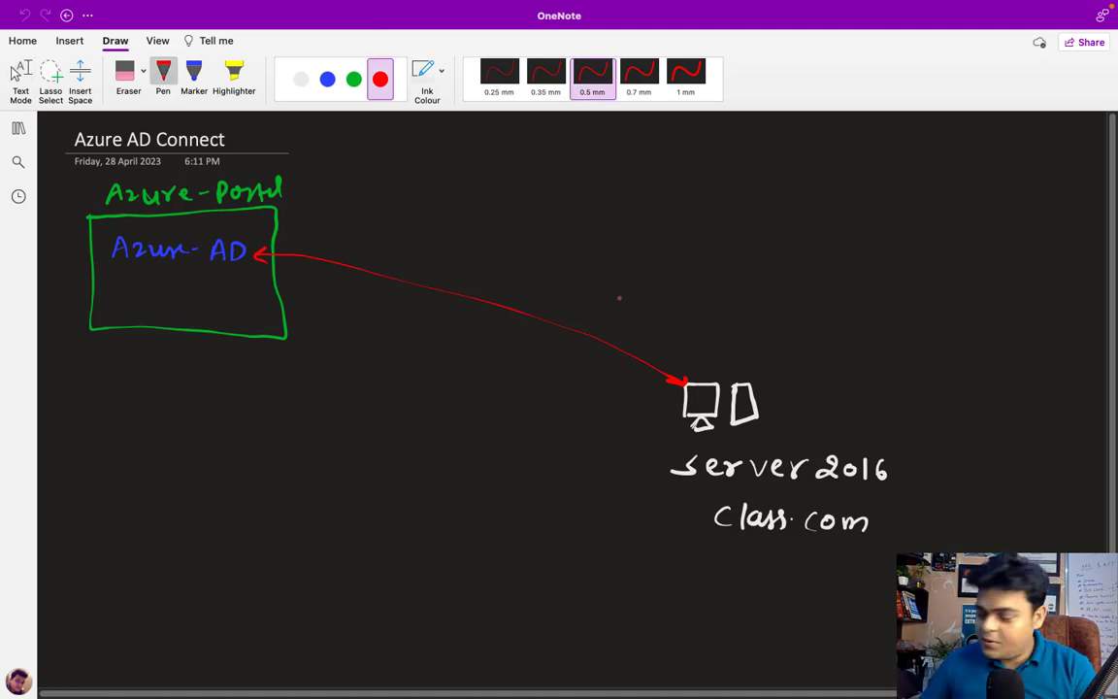
{"action": "left_click", "coordinate": [19, 76]}
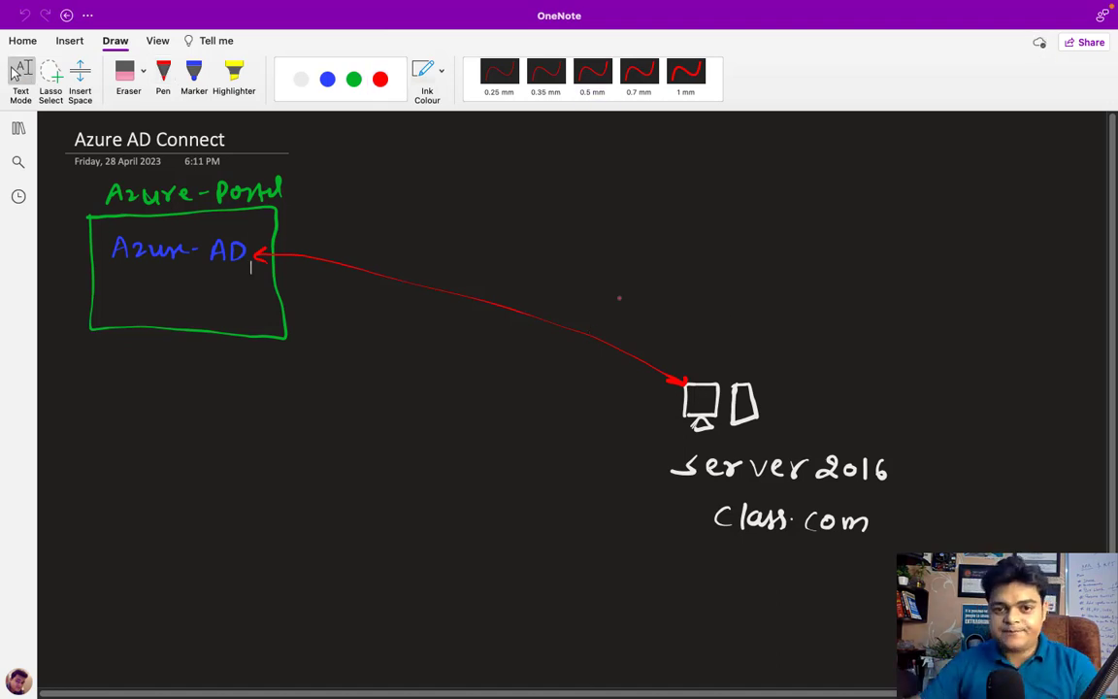
{"action": "key", "text": "ctrl+Left"}
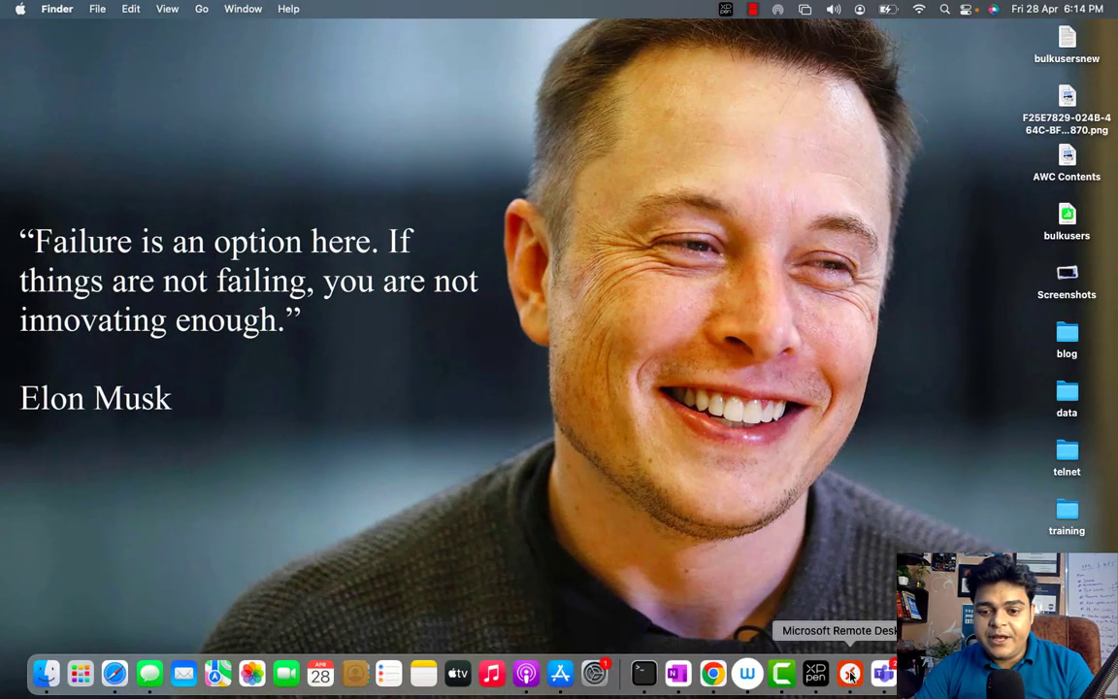
Connect to the 192.168.1.5 PC in Microsoft Remote Desktop, accepting the certificate warning
{"action": "left_click", "coordinate": [840, 672]}
{"action": "double_click", "coordinate": [72, 165]}
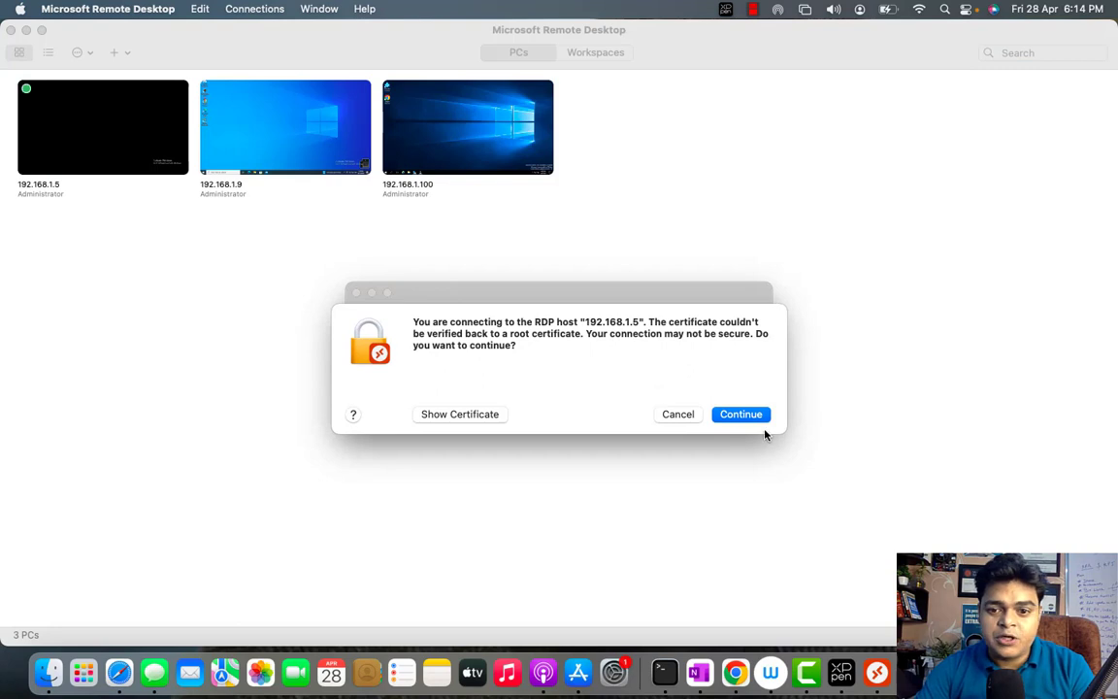
{"action": "left_click", "coordinate": [748, 417]}
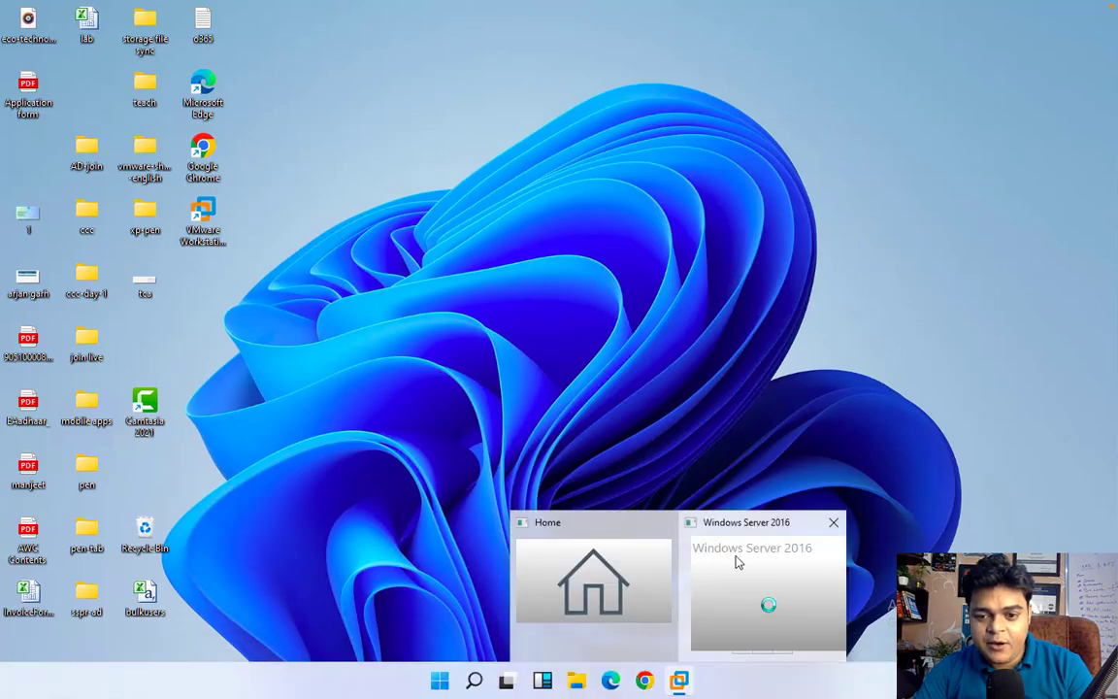
Bring the Windows Server 2016 VM full screen and sign in with the administrator password
{"action": "left_click", "coordinate": [681, 683]}
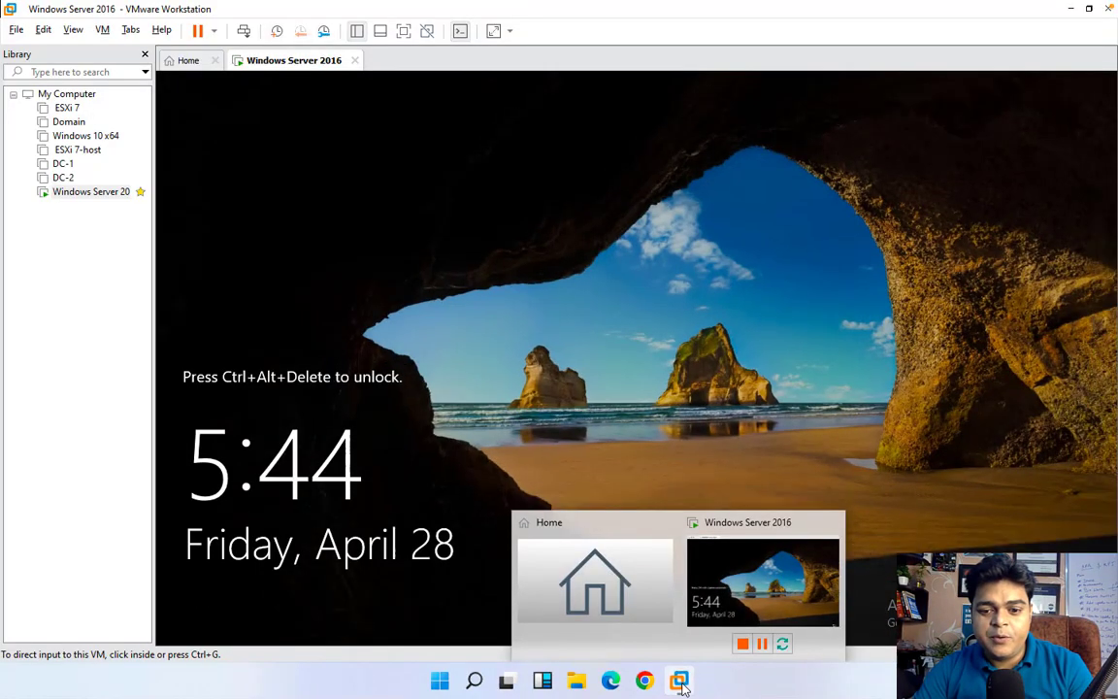
{"action": "left_click", "coordinate": [403, 31]}
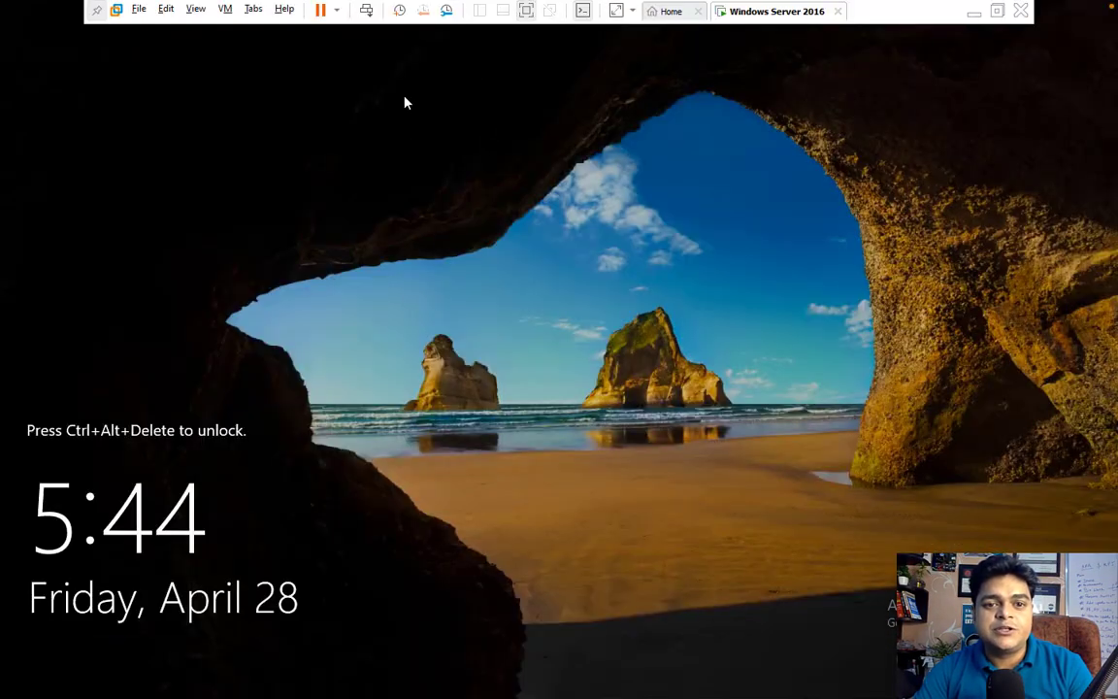
{"action": "left_click", "coordinate": [365, 11]}
{"action": "left_click", "coordinate": [556, 415]}
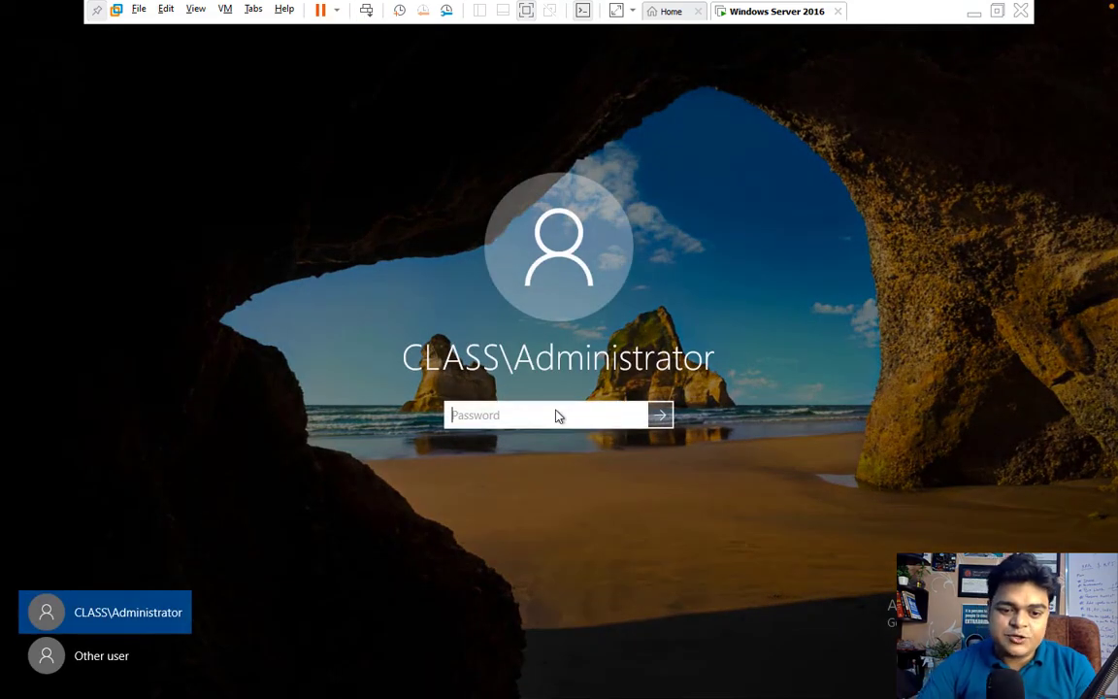
{"action": "type", "text": "Password1"}
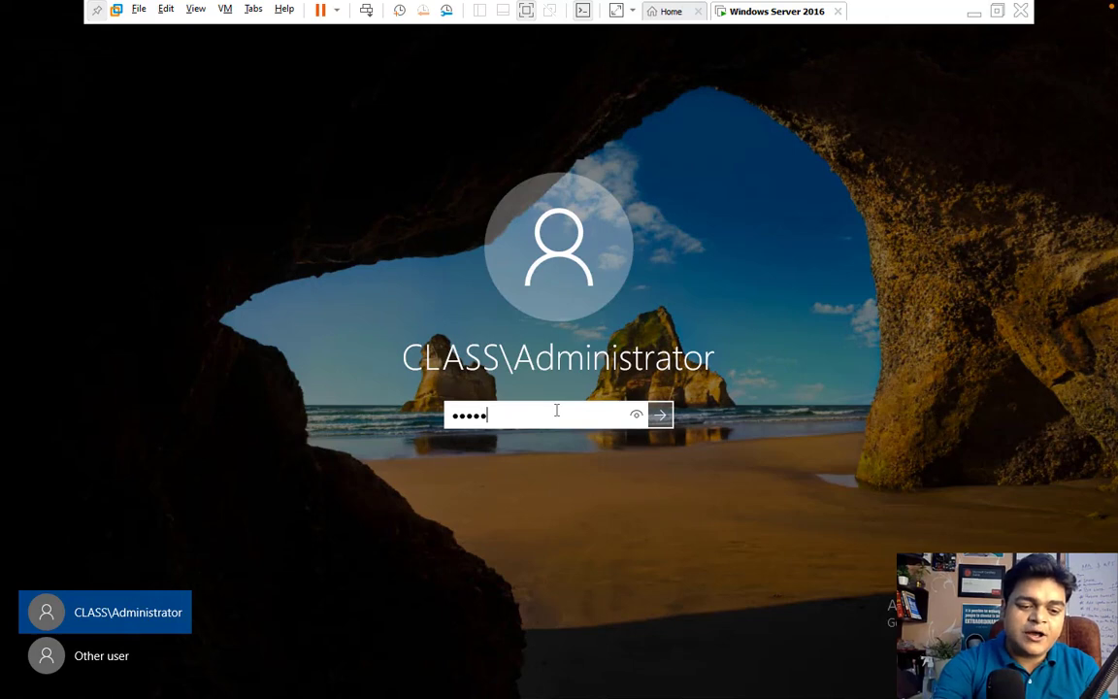
{"action": "key", "text": "Return"}
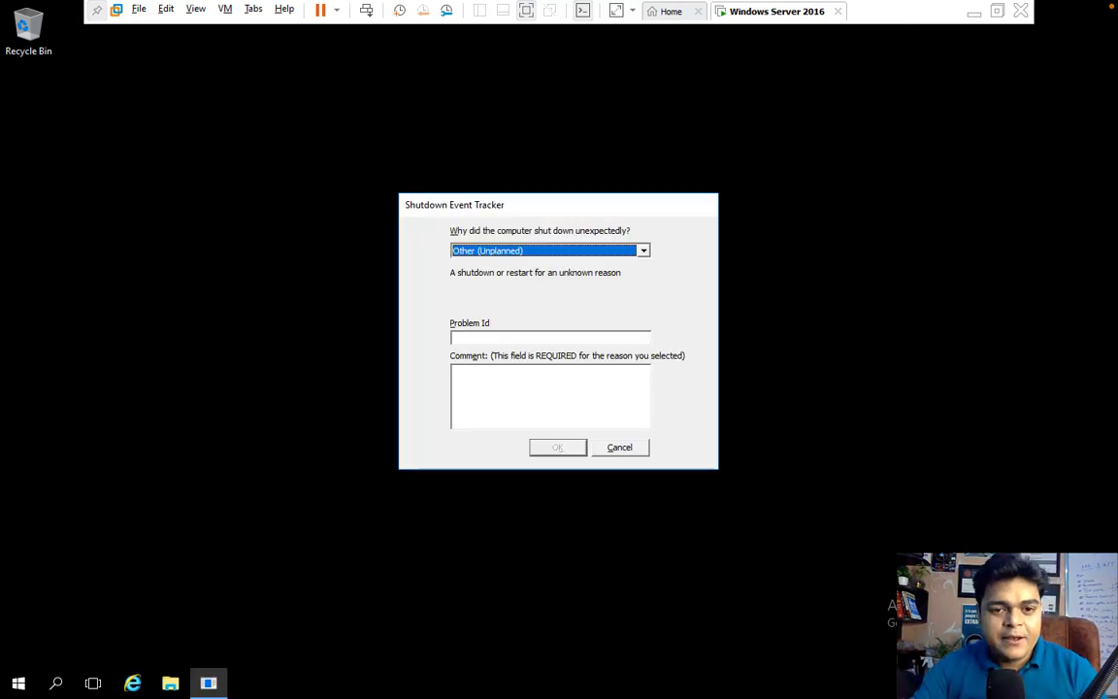
Dismiss the Shutdown Event Tracker and launch Active Directory Users and Computers maximized
{"action": "left_click", "coordinate": [623, 452]}
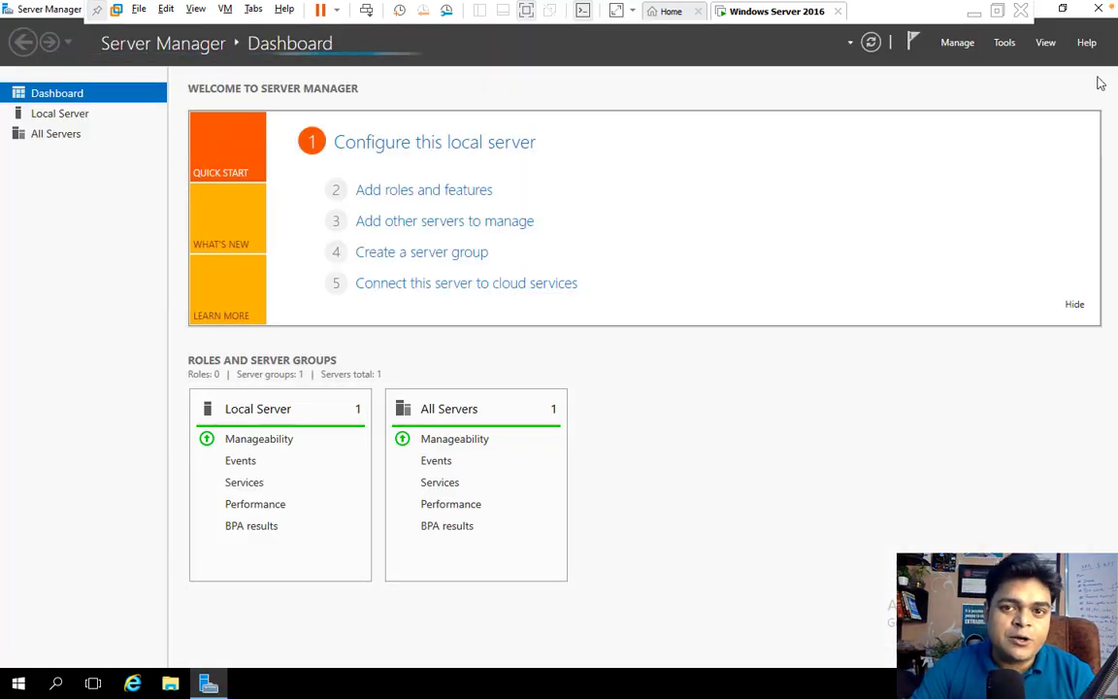
{"action": "left_click", "coordinate": [1009, 46]}
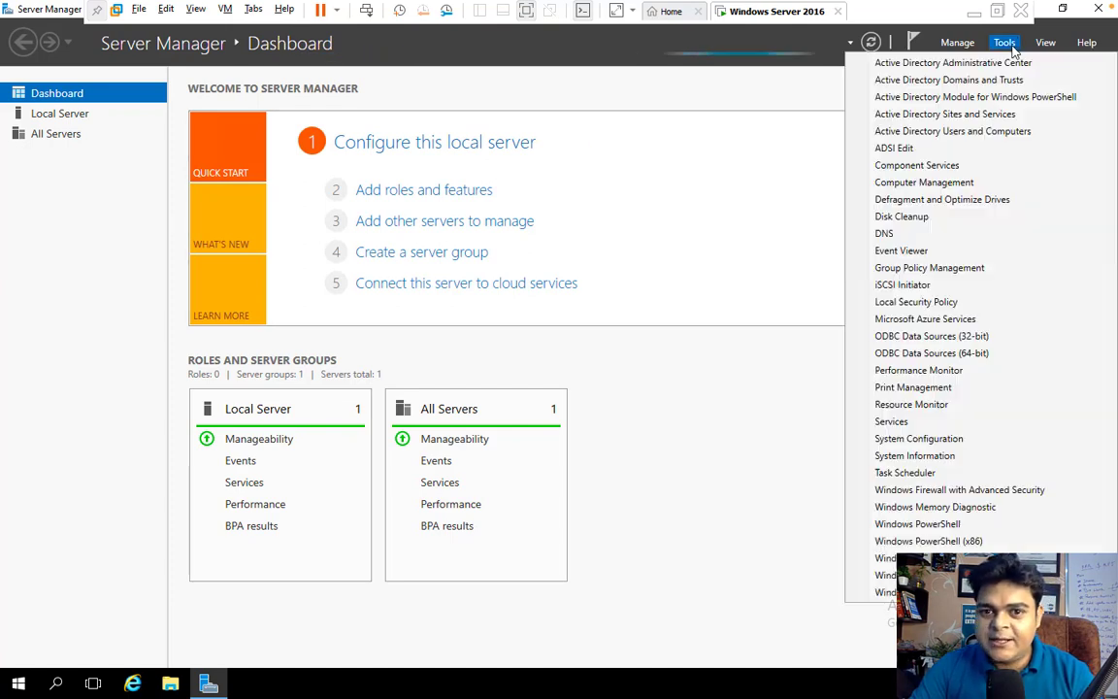
{"action": "left_click", "coordinate": [956, 132]}
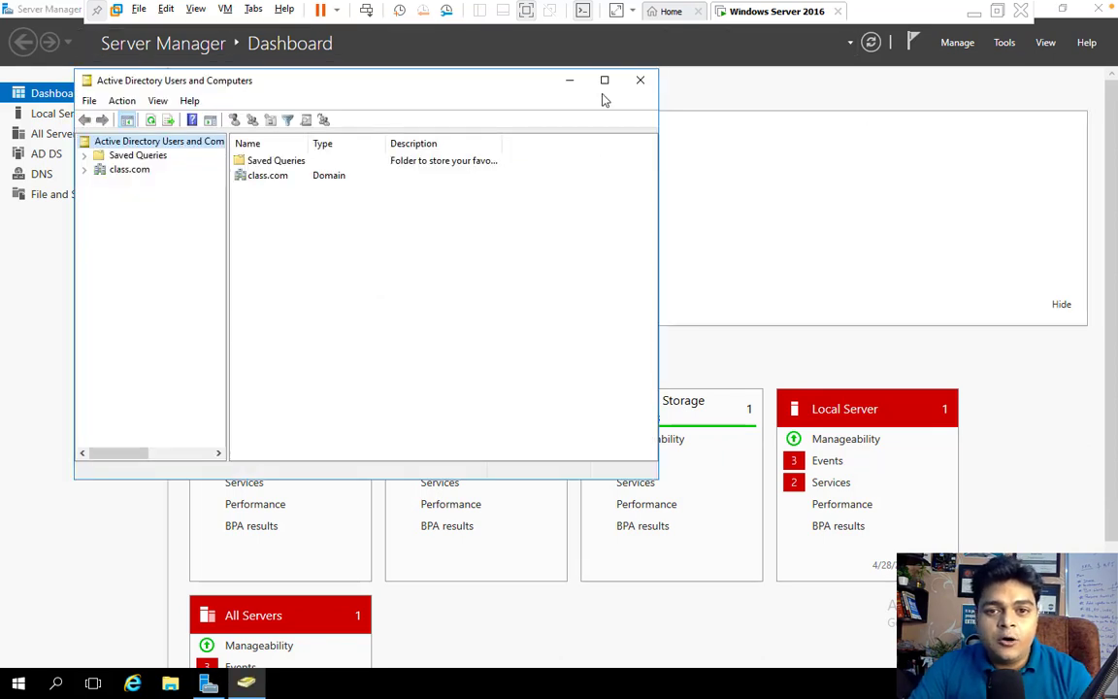
{"action": "left_click", "coordinate": [604, 80]}
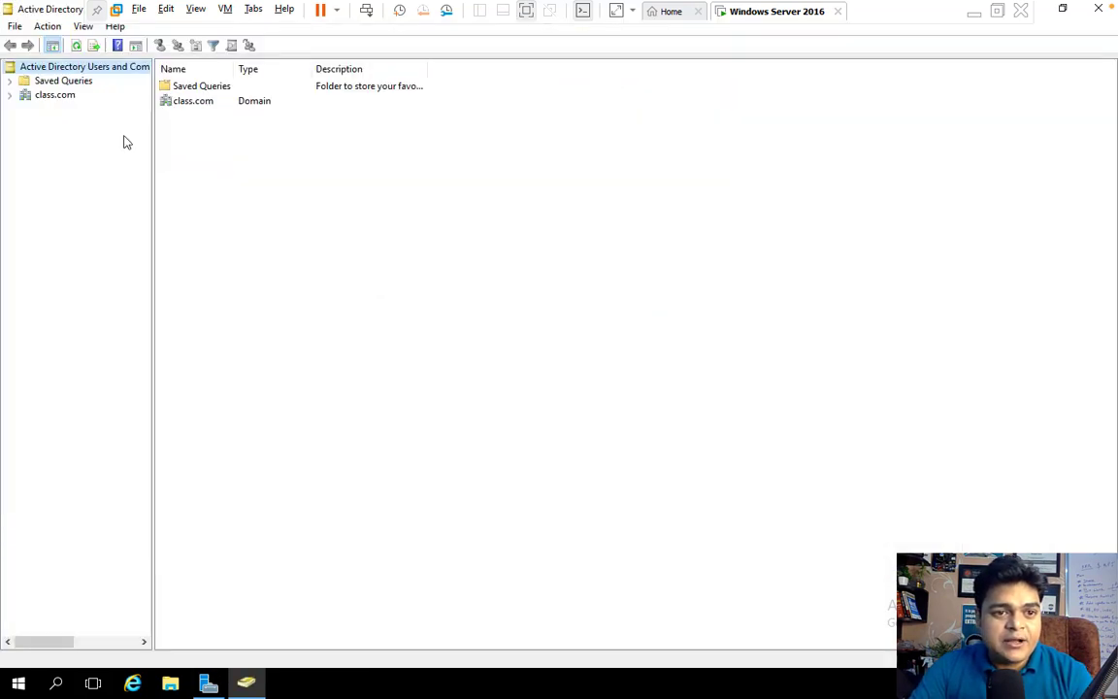
Browse the class.com Users container and its created accounts, then exit the full-screen session
{"action": "left_click", "coordinate": [10, 94]}
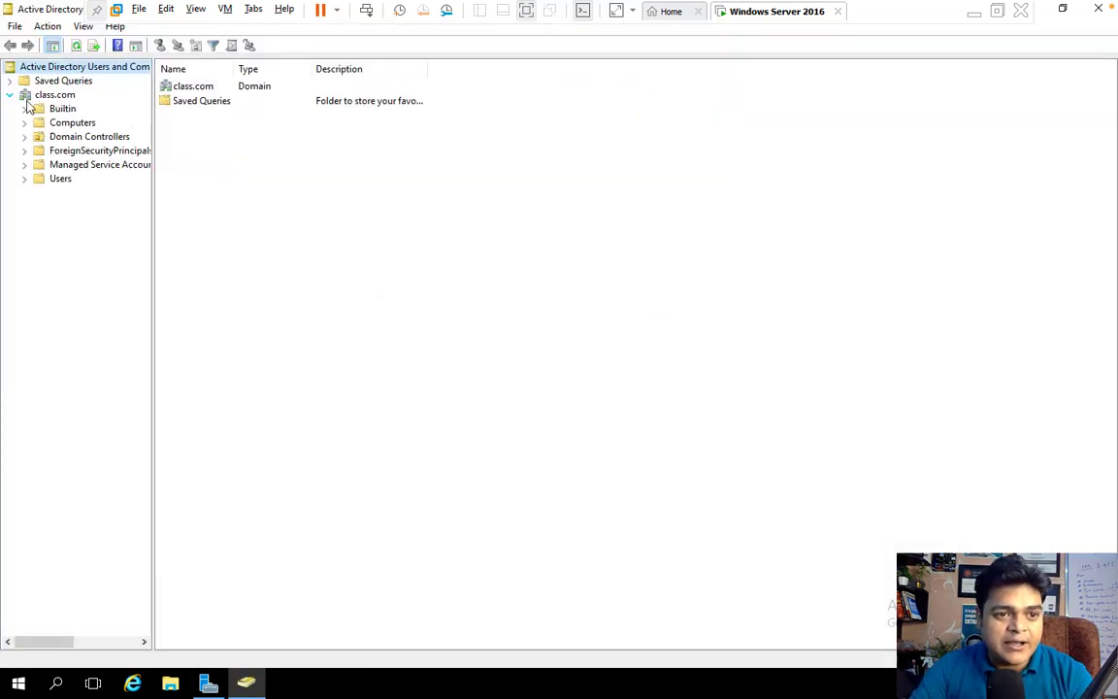
{"action": "left_click", "coordinate": [58, 183]}
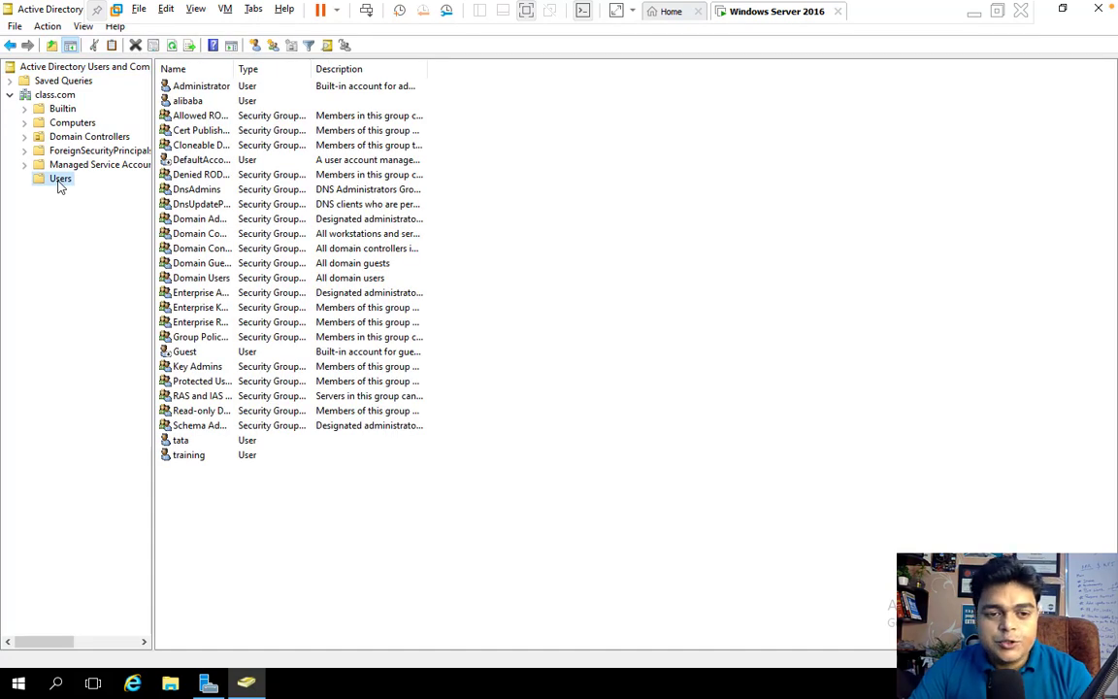
{"action": "left_click", "coordinate": [184, 441]}
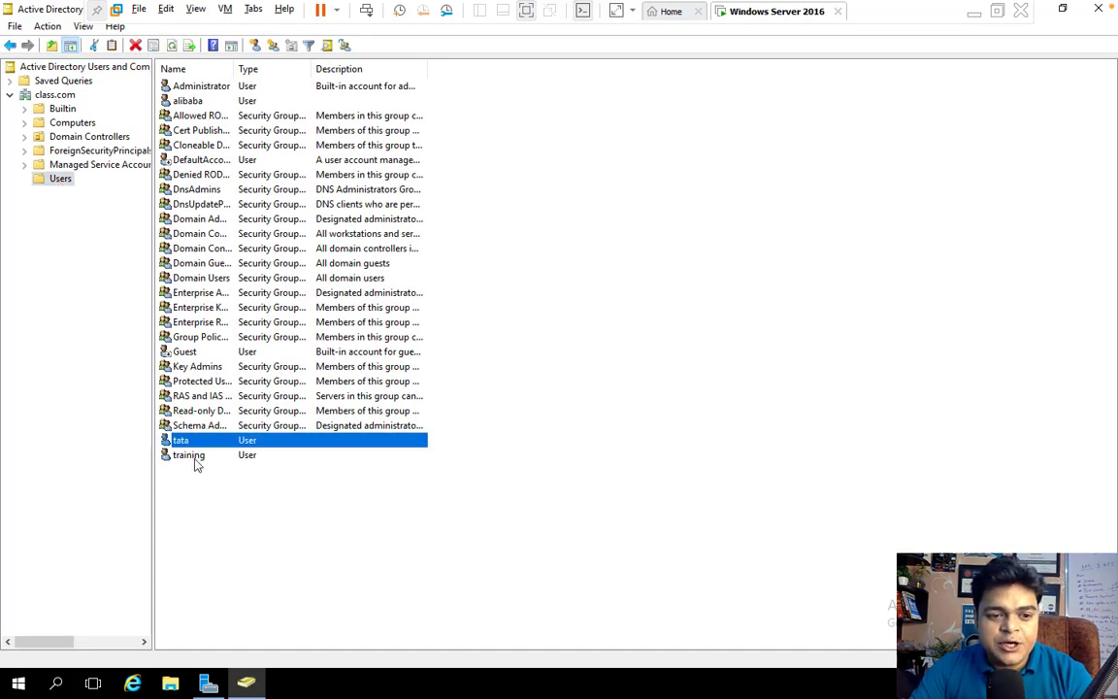
{"action": "left_click", "coordinate": [193, 458]}
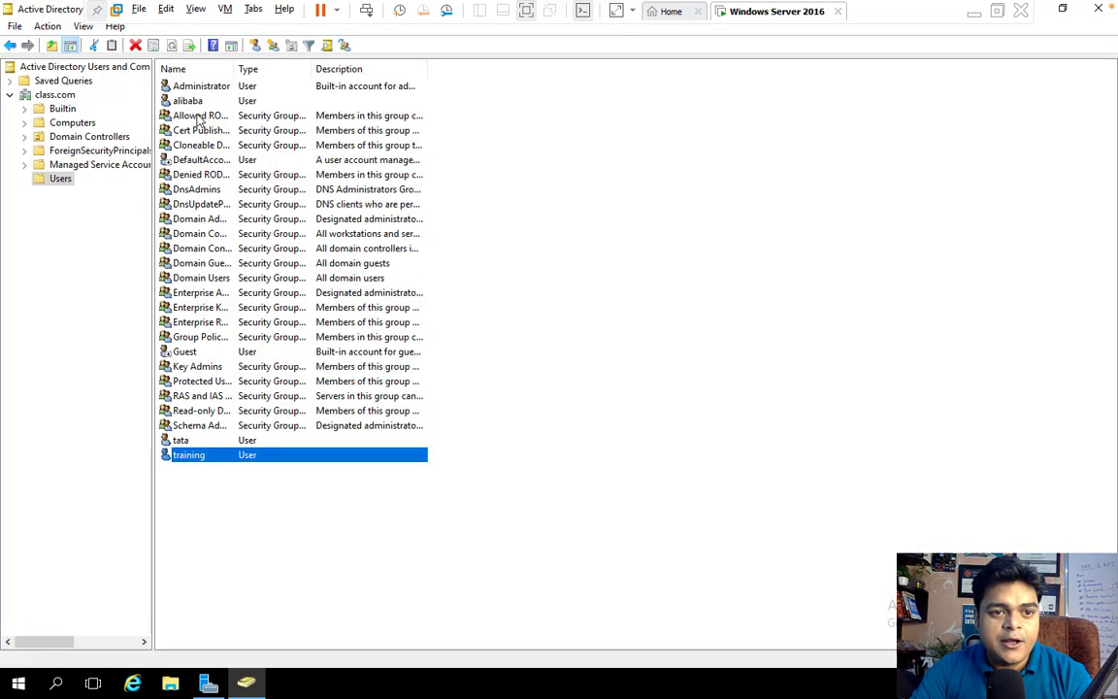
{"action": "left_click", "coordinate": [187, 101]}
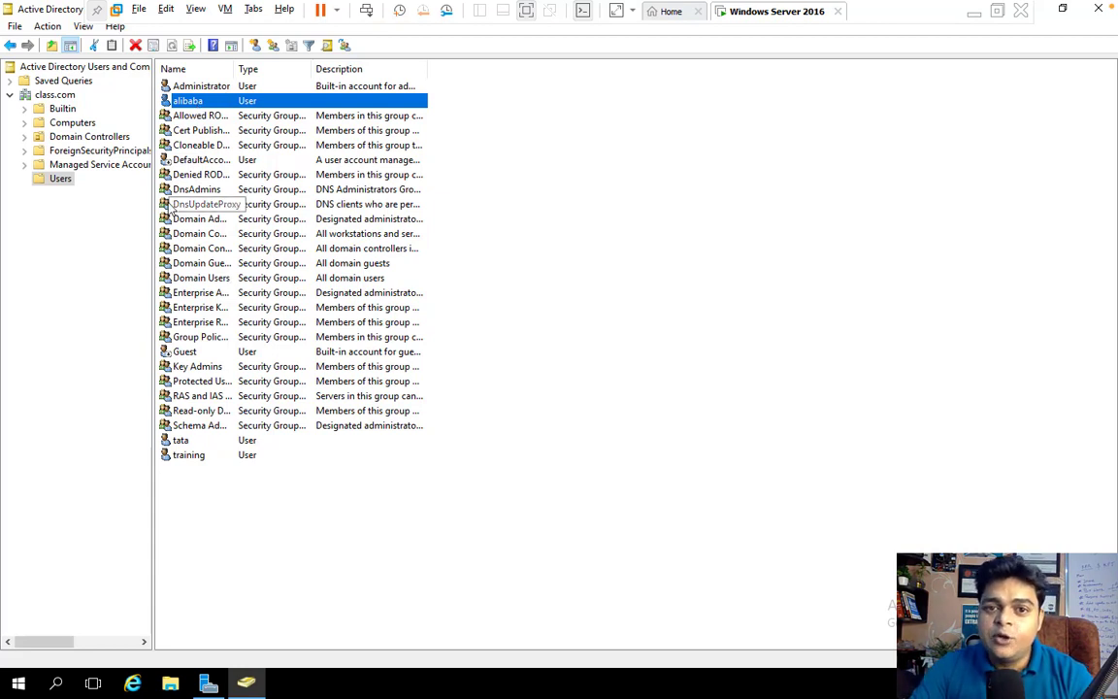
{"action": "key", "text": "ctrl+Left"}
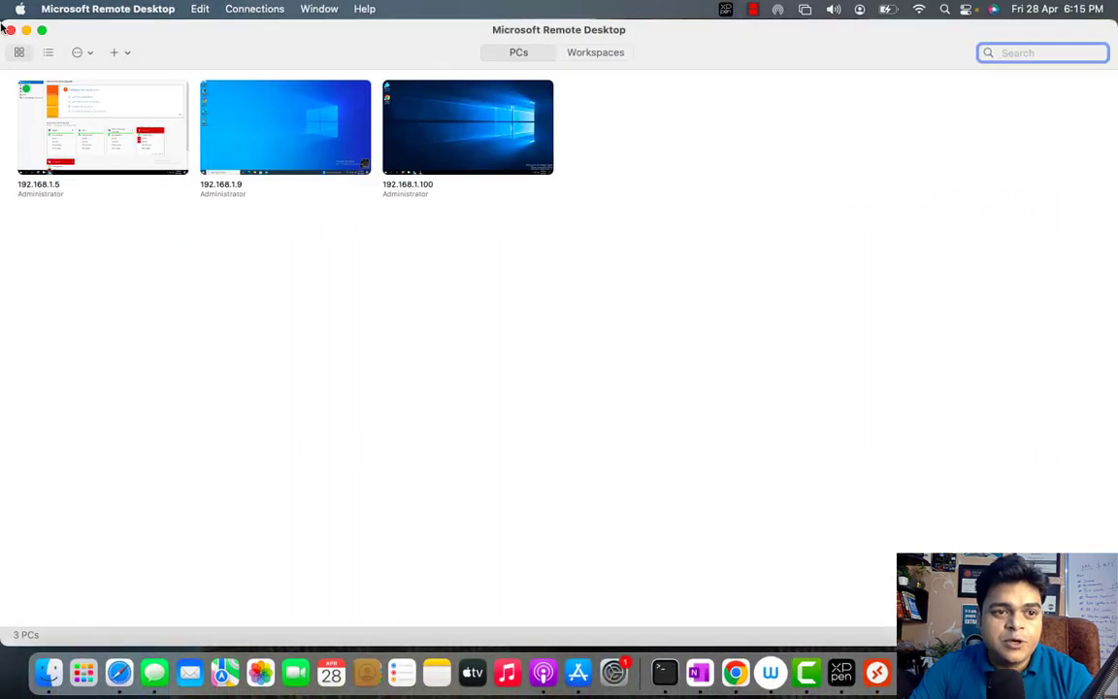
Minimize Remote Desktop, load portal.azure.com in Safari and sign in with the first listed account
{"action": "left_click", "coordinate": [26, 31]}
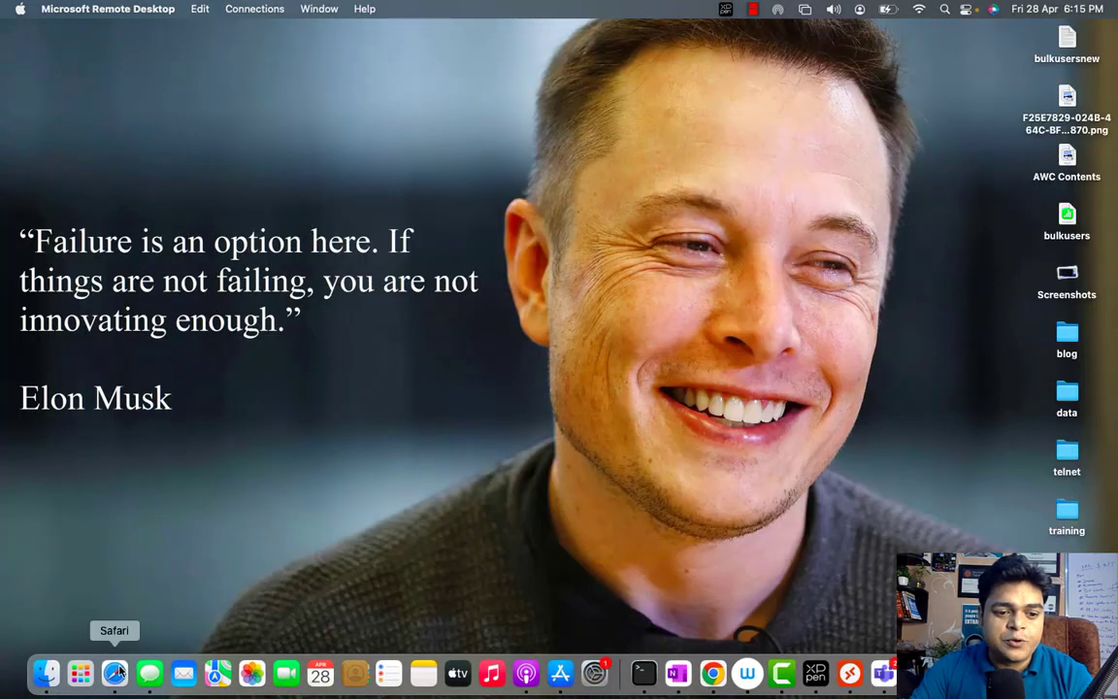
{"action": "left_click", "coordinate": [120, 672]}
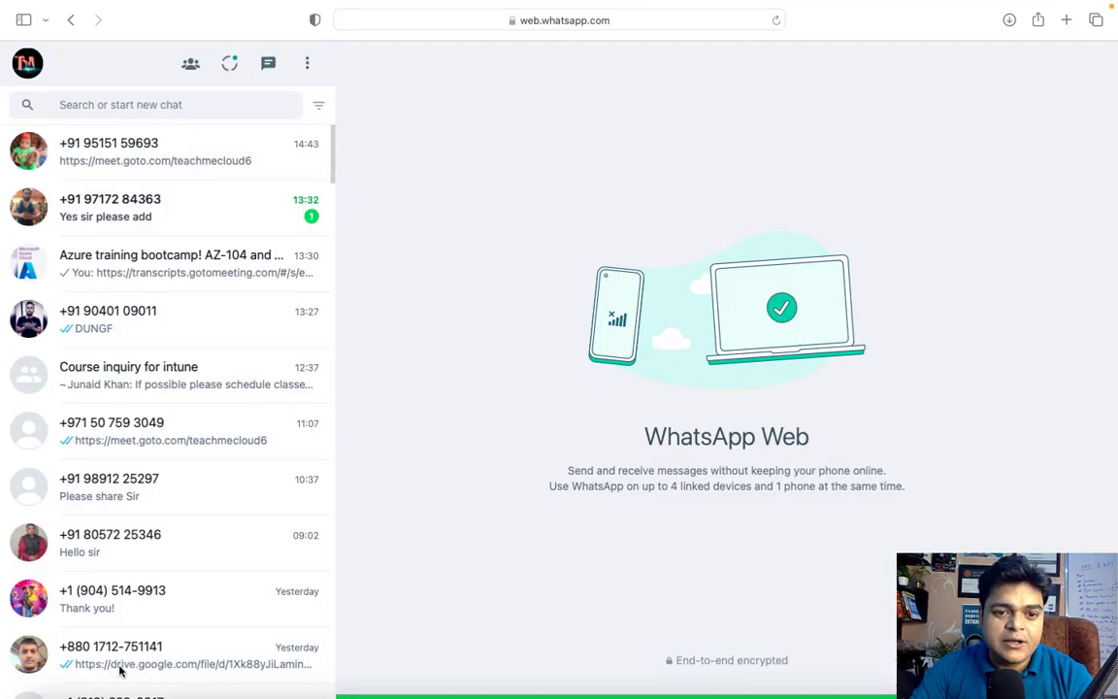
{"action": "left_click", "coordinate": [629, 22]}
{"action": "type", "text": "portal.azure"}
{"action": "key", "text": "Return"}
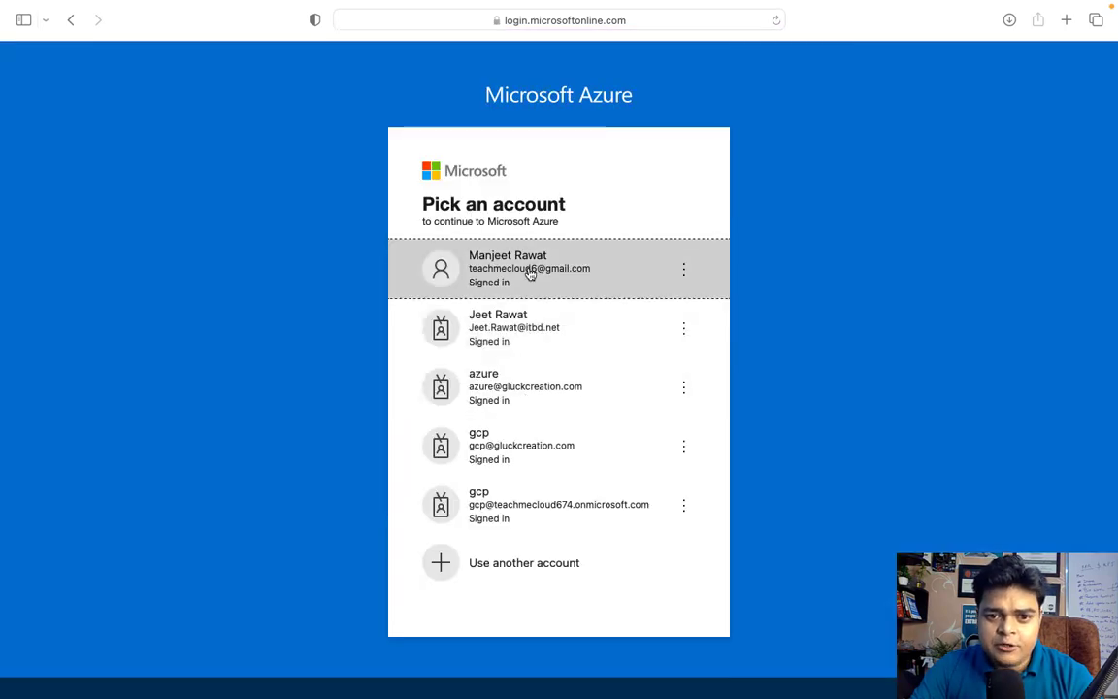
{"action": "left_click", "coordinate": [532, 262]}
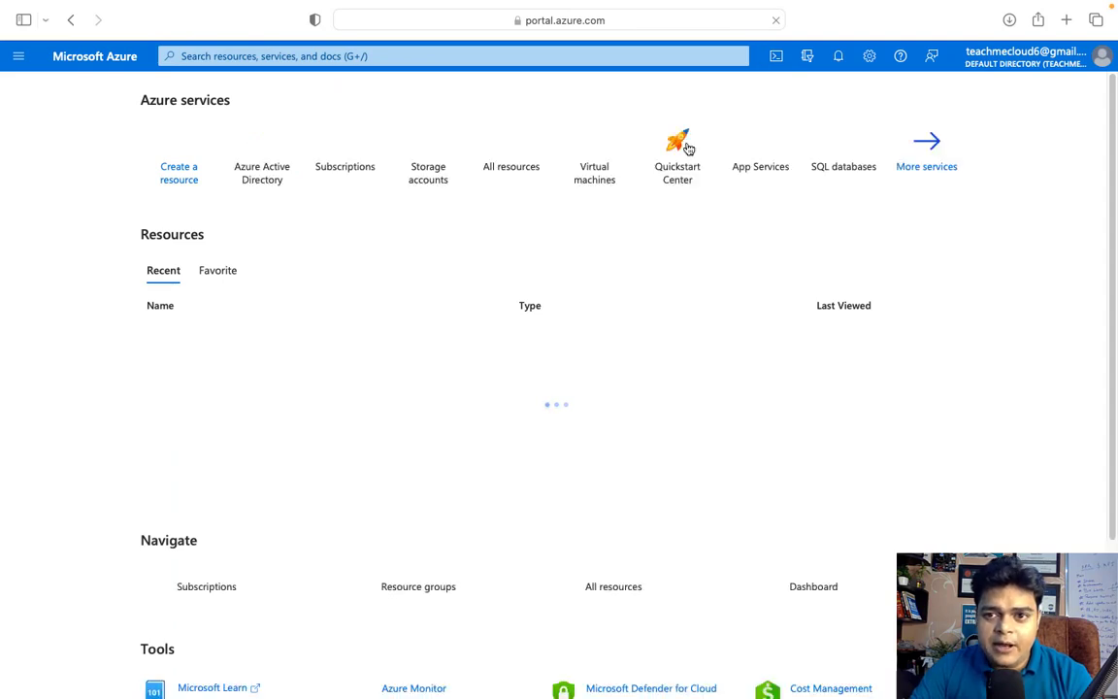
Open Azure Active Directory's Users list, then switch over to the server's user list
{"action": "left_click", "coordinate": [267, 185]}
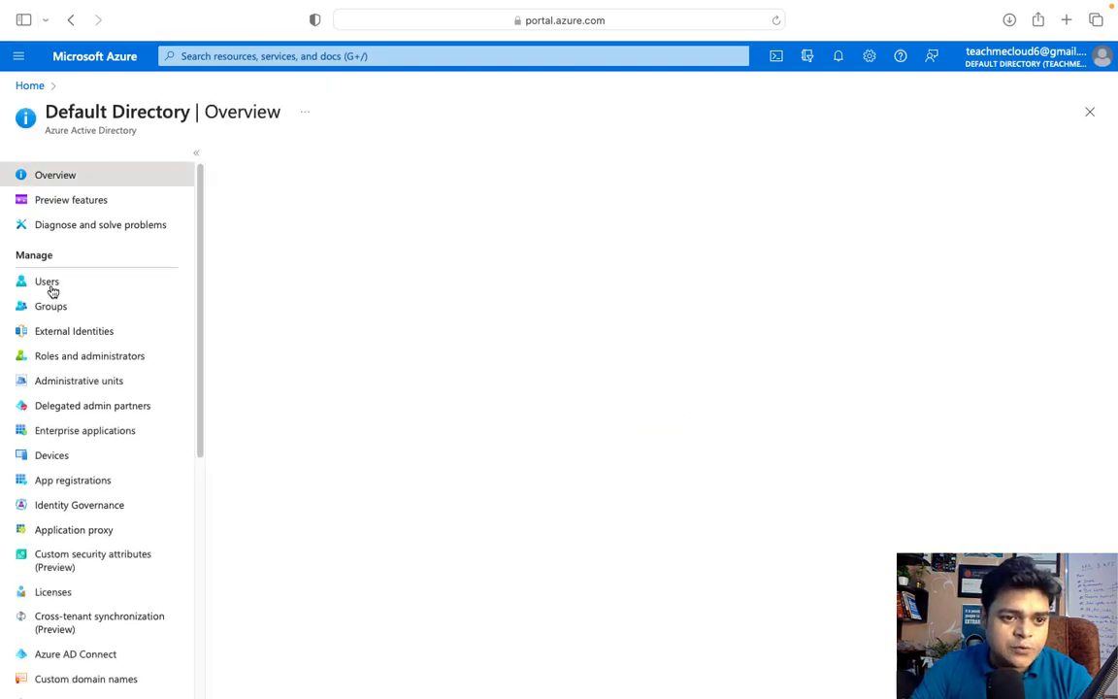
{"action": "left_click", "coordinate": [49, 284]}
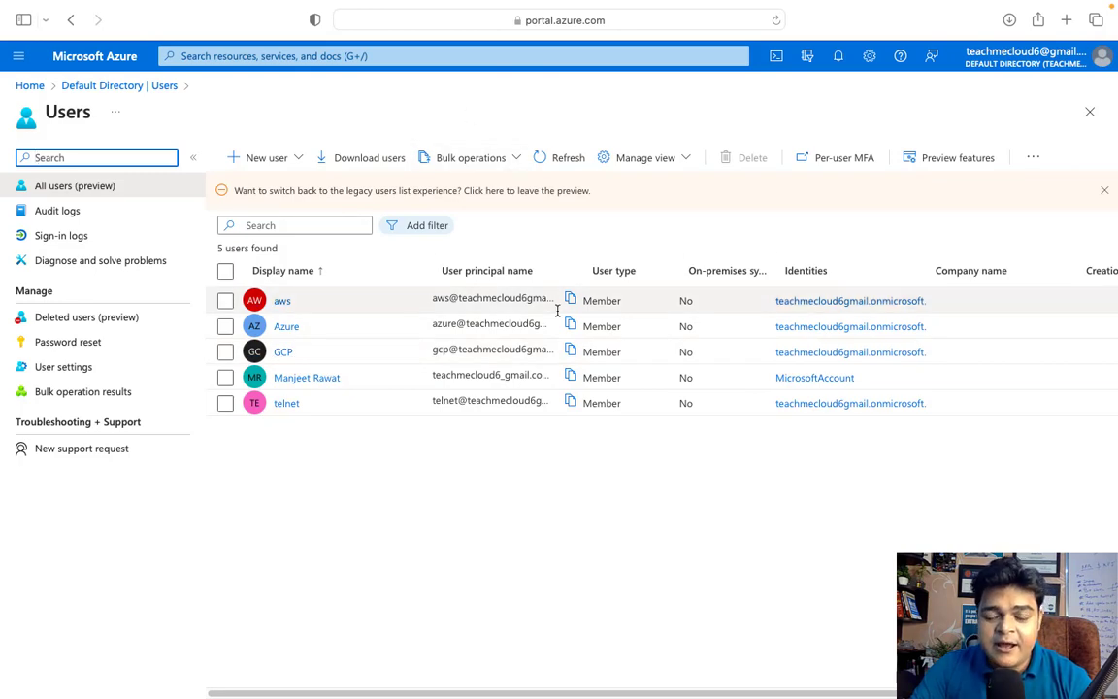
{"action": "key", "text": "ctrl+Right"}
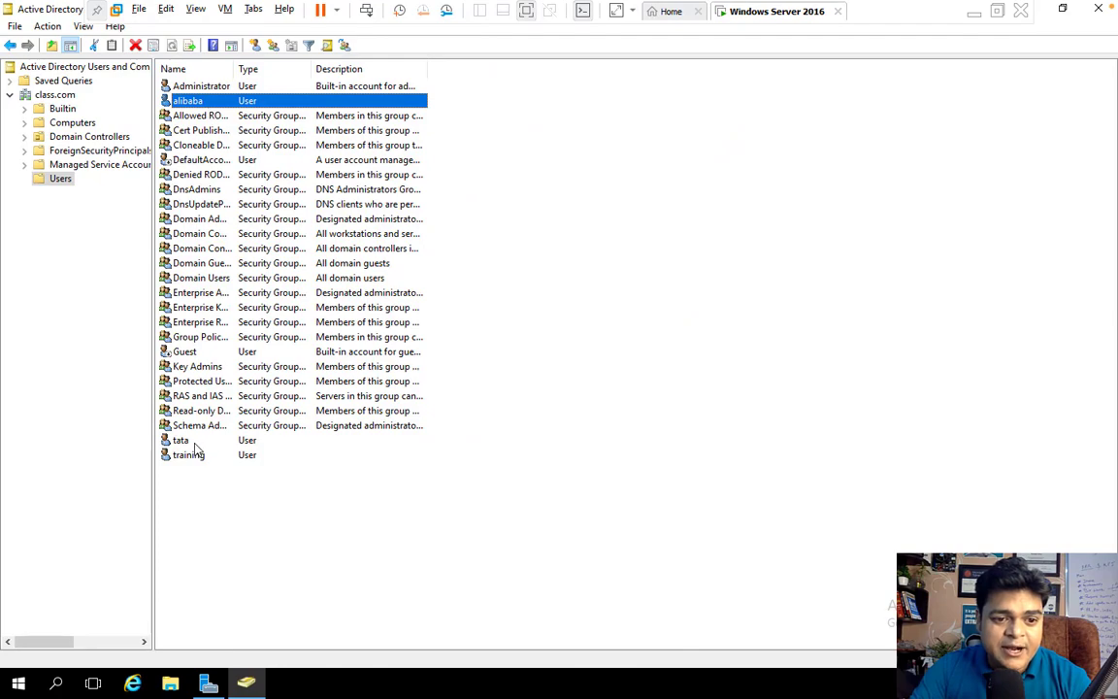
Switch desktop spaces from the Windows Server VM back toward the Azure portal and OneNote diagram
{"action": "key", "text": "ctrl+Left"}
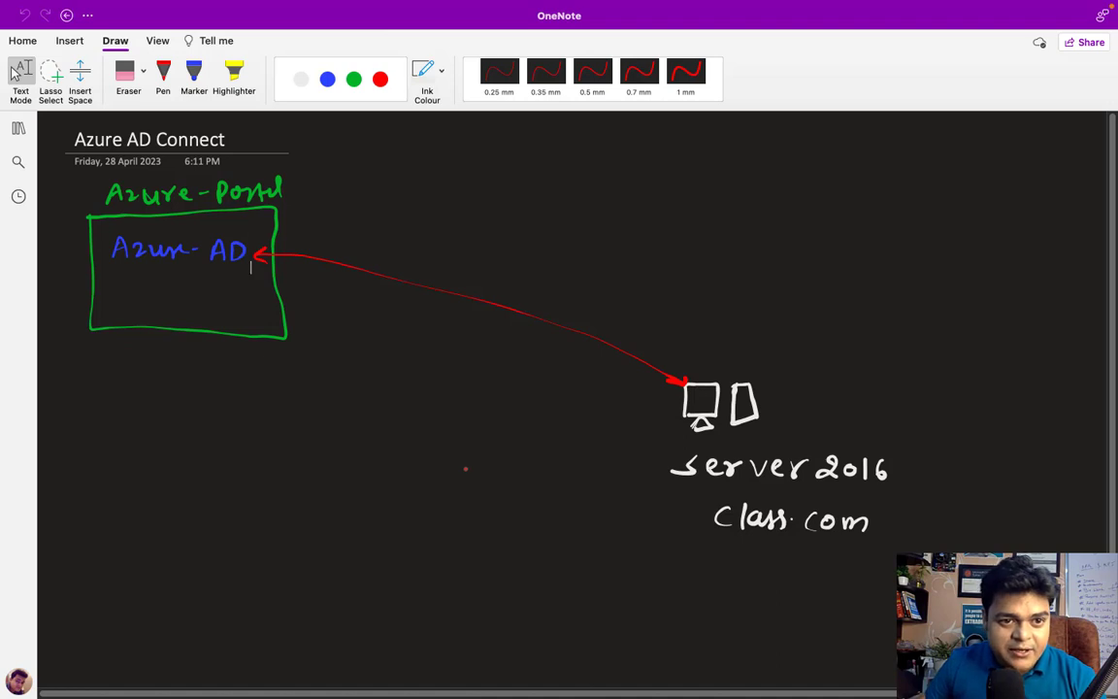
Under the Azure-AD box, handwrite in white: 1 Create AD-User, 2 add to Global Admin
{"action": "left_click", "coordinate": [163, 73]}
{"action": "left_click", "coordinate": [300, 79]}
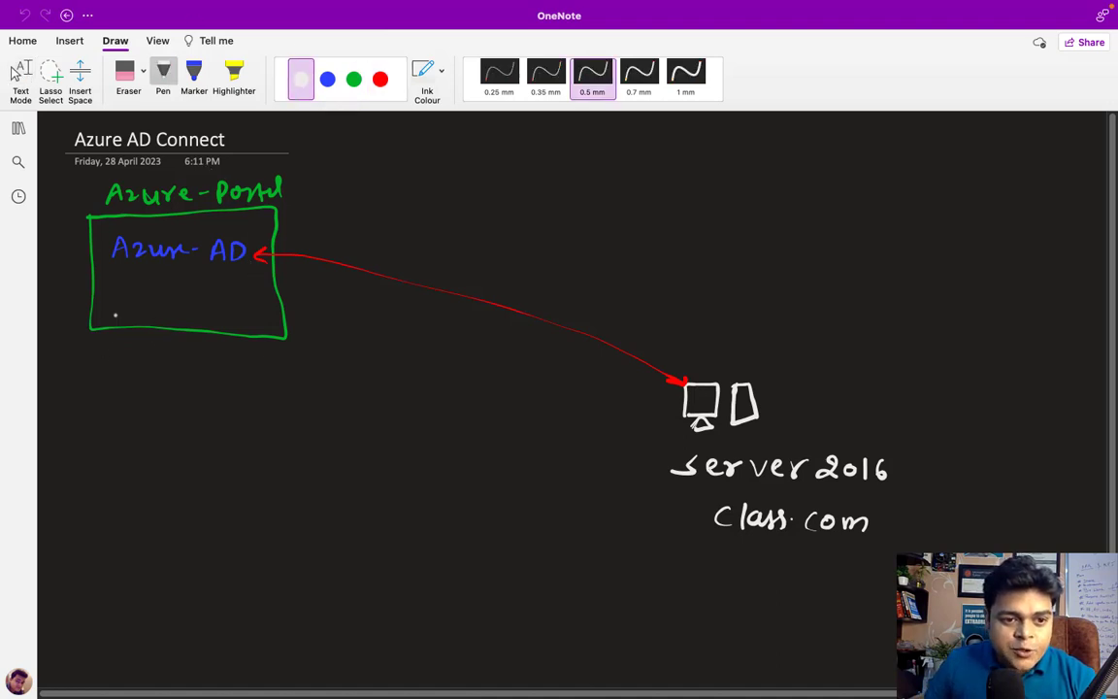
{"action": "mouse_move", "coordinate": [79, 366]}
{"action": "left_mouse_down"}
{"action": "mouse_move", "coordinate": [76, 380]}
{"action": "mouse_move", "coordinate": [161, 363]}
{"action": "mouse_move", "coordinate": [224, 383]}
{"action": "left_mouse_up"}
{"action": "left_click_drag", "start_coordinate": [208, 377], "coordinate": [322, 368]}
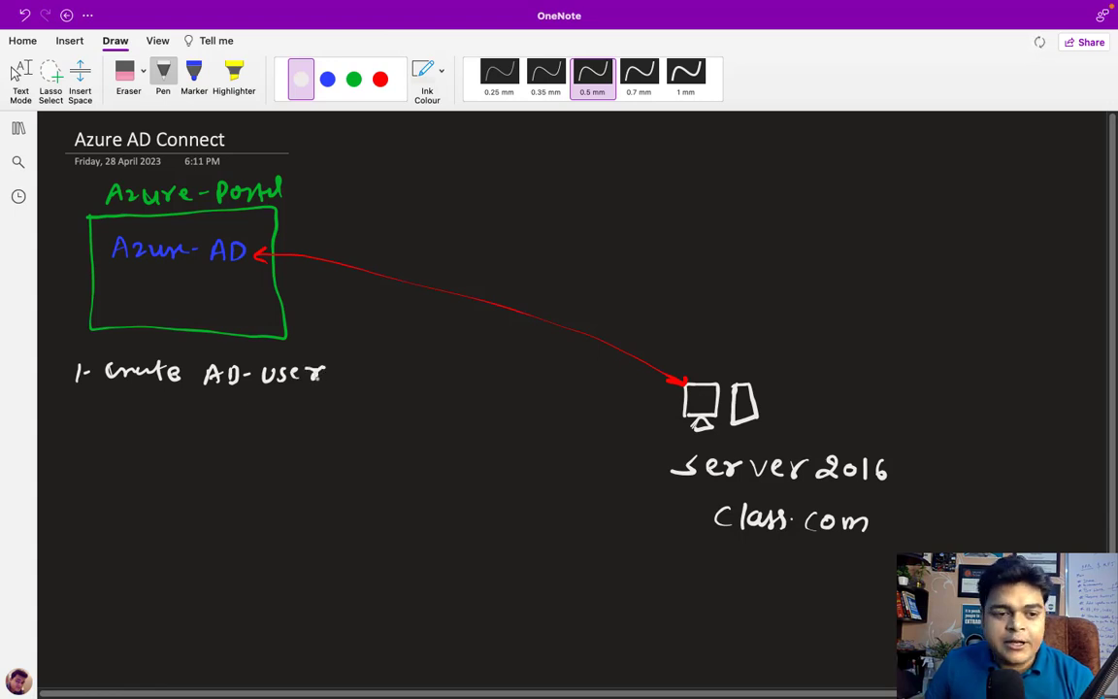
{"action": "mouse_move", "coordinate": [76, 438]}
{"action": "left_mouse_down"}
{"action": "mouse_move", "coordinate": [64, 458]}
{"action": "mouse_move", "coordinate": [334, 450]}
{"action": "mouse_move", "coordinate": [372, 439]}
{"action": "mouse_move", "coordinate": [384, 462]}
{"action": "mouse_move", "coordinate": [416, 448]}
{"action": "mouse_move", "coordinate": [514, 449]}
{"action": "mouse_move", "coordinate": [532, 429]}
{"action": "mouse_move", "coordinate": [526, 449]}
{"action": "mouse_move", "coordinate": [545, 449]}
{"action": "left_mouse_up"}
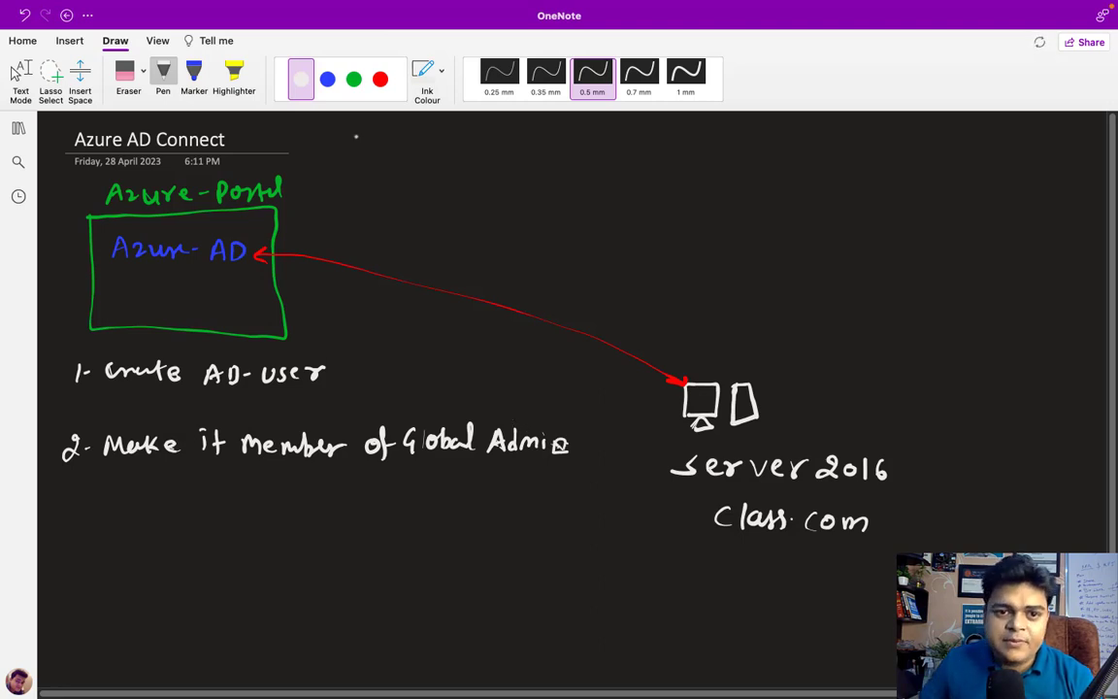
Under class.com, write red numbered prerequisites: Domain Install, Min 20 mbps, and a third install item
{"action": "left_click", "coordinate": [380, 78]}
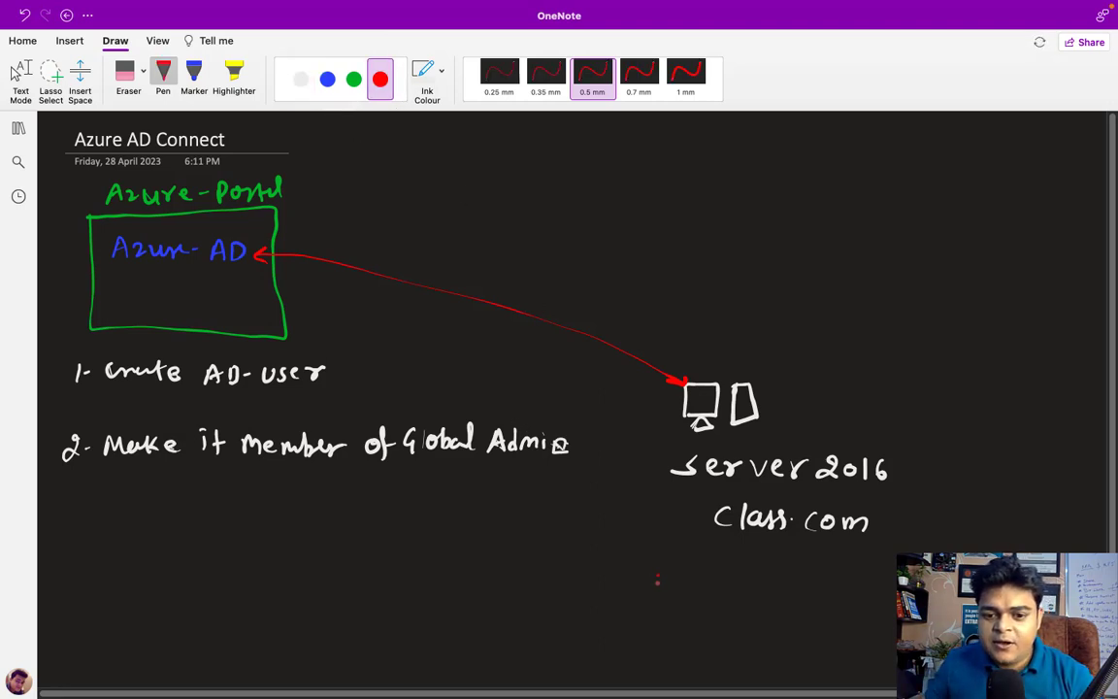
{"action": "left_click_drag", "start_coordinate": [658, 574], "coordinate": [657, 588]}
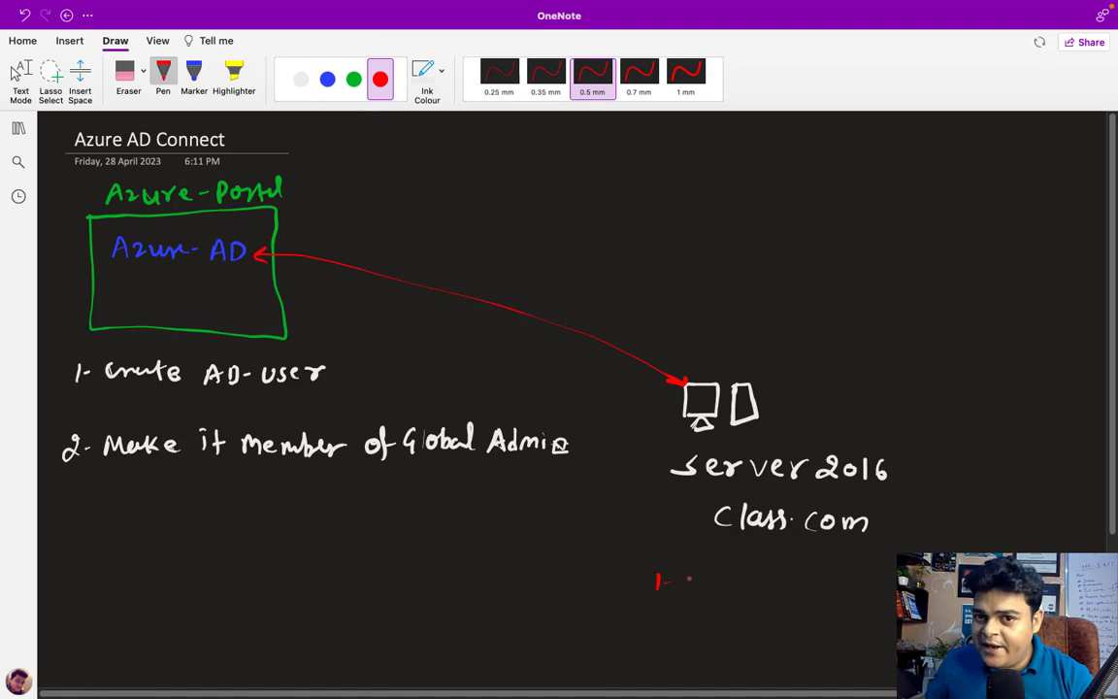
{"action": "left_click_drag", "start_coordinate": [689, 577], "coordinate": [891, 586]}
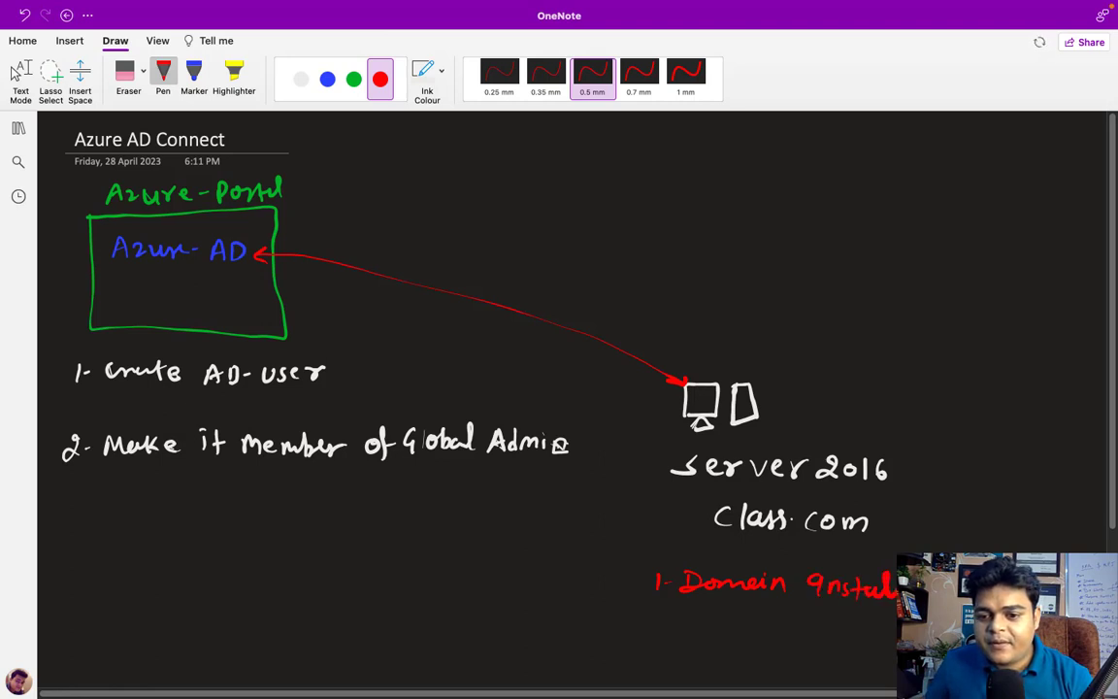
{"action": "mouse_move", "coordinate": [644, 619]}
{"action": "left_mouse_down"}
{"action": "mouse_move", "coordinate": [661, 631]}
{"action": "mouse_move", "coordinate": [710, 621]}
{"action": "mouse_move", "coordinate": [799, 638]}
{"action": "mouse_move", "coordinate": [813, 625]}
{"action": "mouse_move", "coordinate": [866, 634]}
{"action": "mouse_move", "coordinate": [878, 649]}
{"action": "left_mouse_up"}
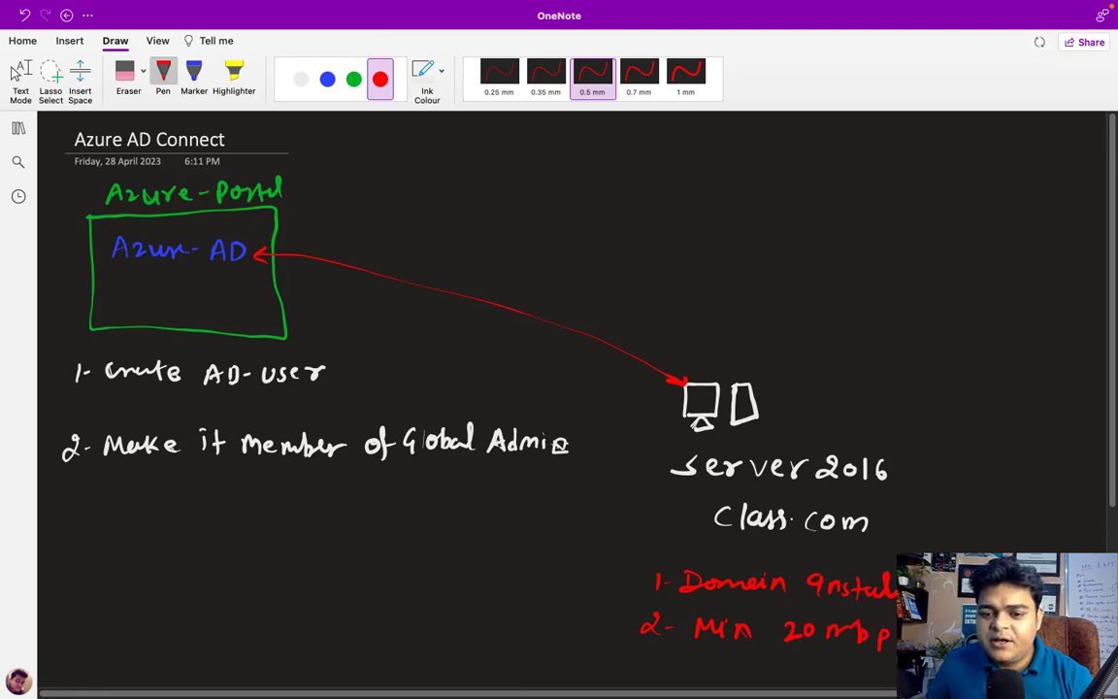
{"action": "scroll", "coordinate": [609, 612], "scroll_direction": "down", "scroll_amount": 3}
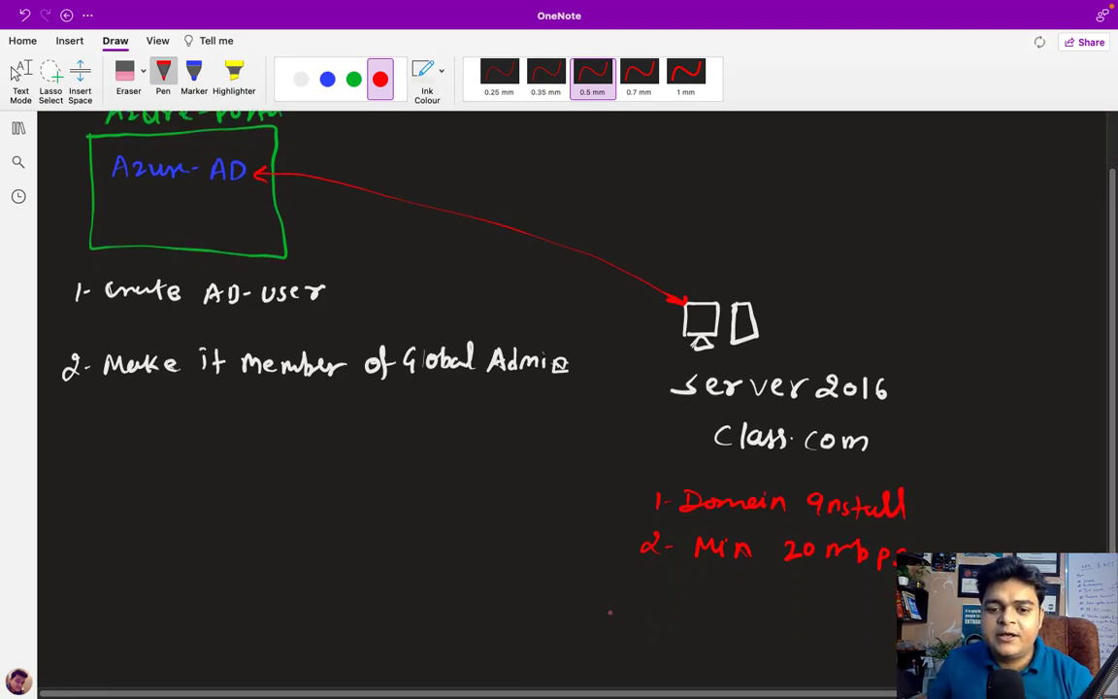
{"action": "mouse_move", "coordinate": [642, 585]}
{"action": "left_mouse_down"}
{"action": "mouse_move", "coordinate": [641, 603]}
{"action": "mouse_move", "coordinate": [713, 596]}
{"action": "mouse_move", "coordinate": [709, 611]}
{"action": "mouse_move", "coordinate": [740, 612]}
{"action": "left_mouse_up"}
{"action": "mouse_move", "coordinate": [759, 595]}
{"action": "left_mouse_down"}
{"action": "mouse_move", "coordinate": [758, 609]}
{"action": "mouse_move", "coordinate": [852, 613]}
{"action": "mouse_move", "coordinate": [863, 598]}
{"action": "mouse_move", "coordinate": [860, 609]}
{"action": "left_mouse_up"}
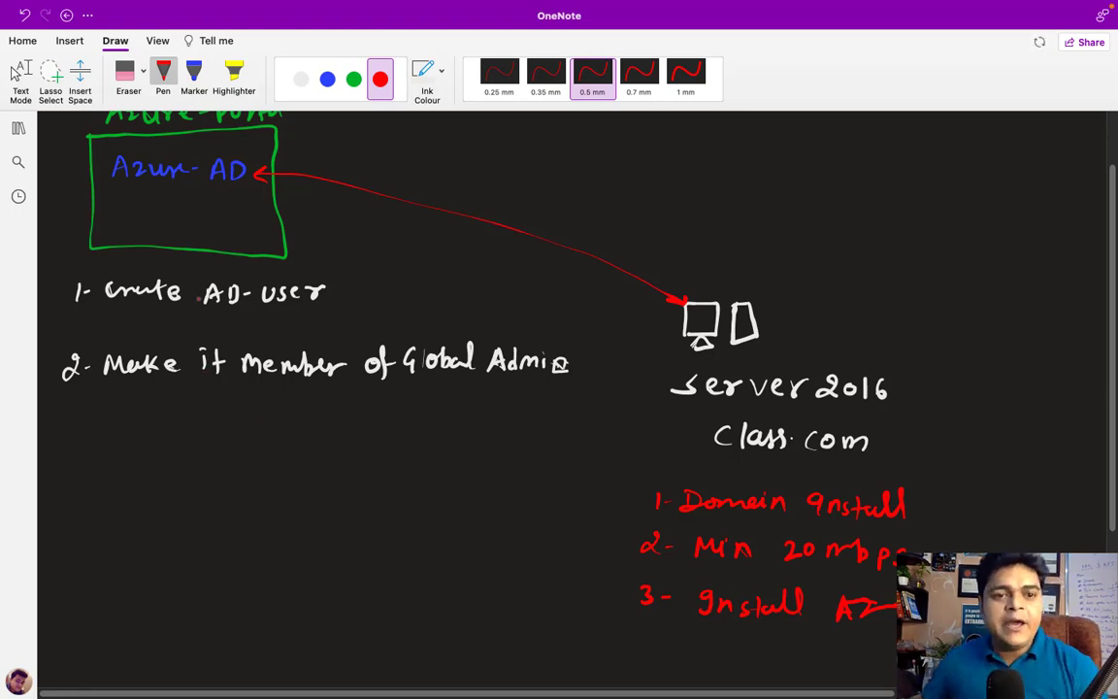
{"action": "left_click", "coordinate": [301, 79]}
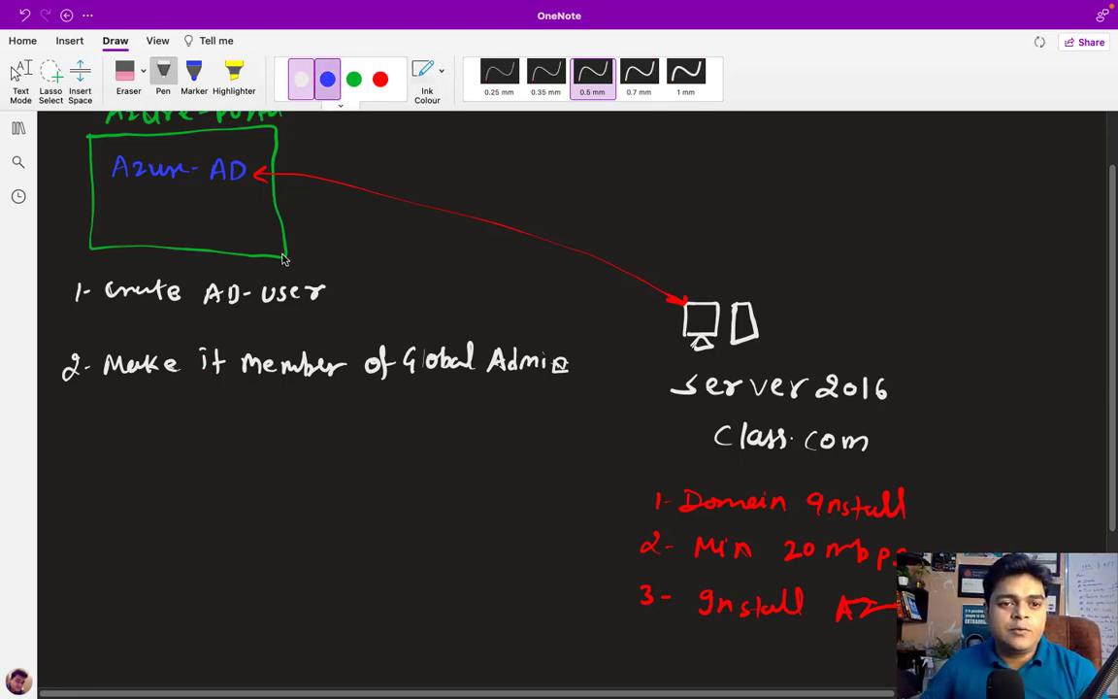
Tick each numbered item with blue check marks, exit the pen, and return to the server's AD users
{"action": "left_click", "coordinate": [328, 78]}
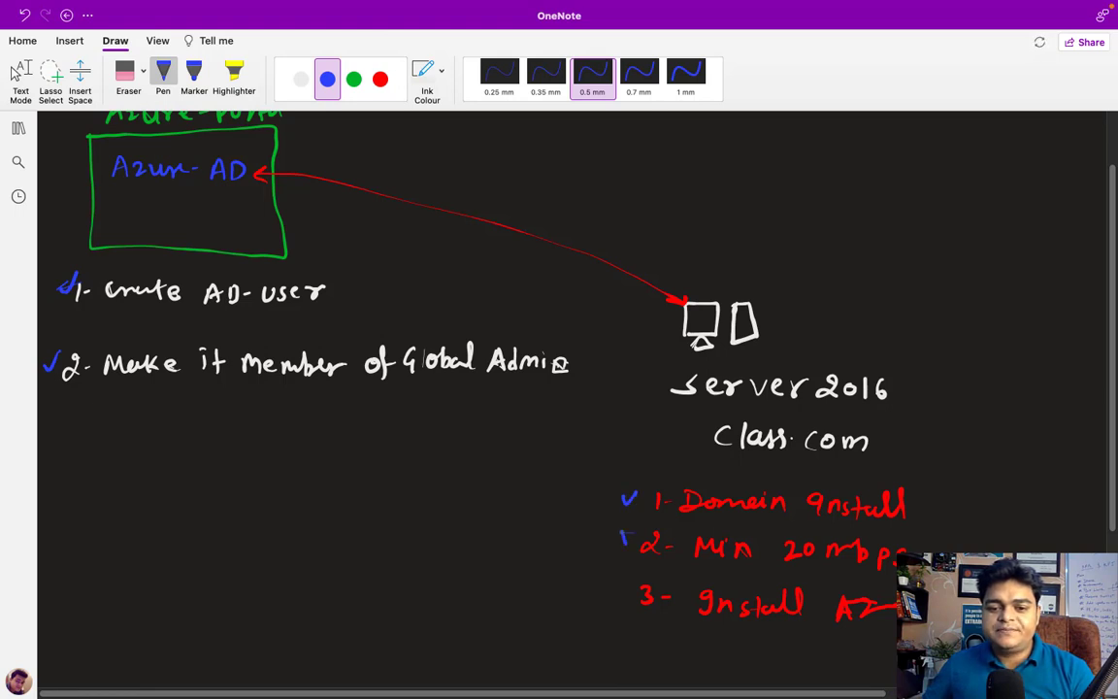
{"action": "key", "text": "Escape"}
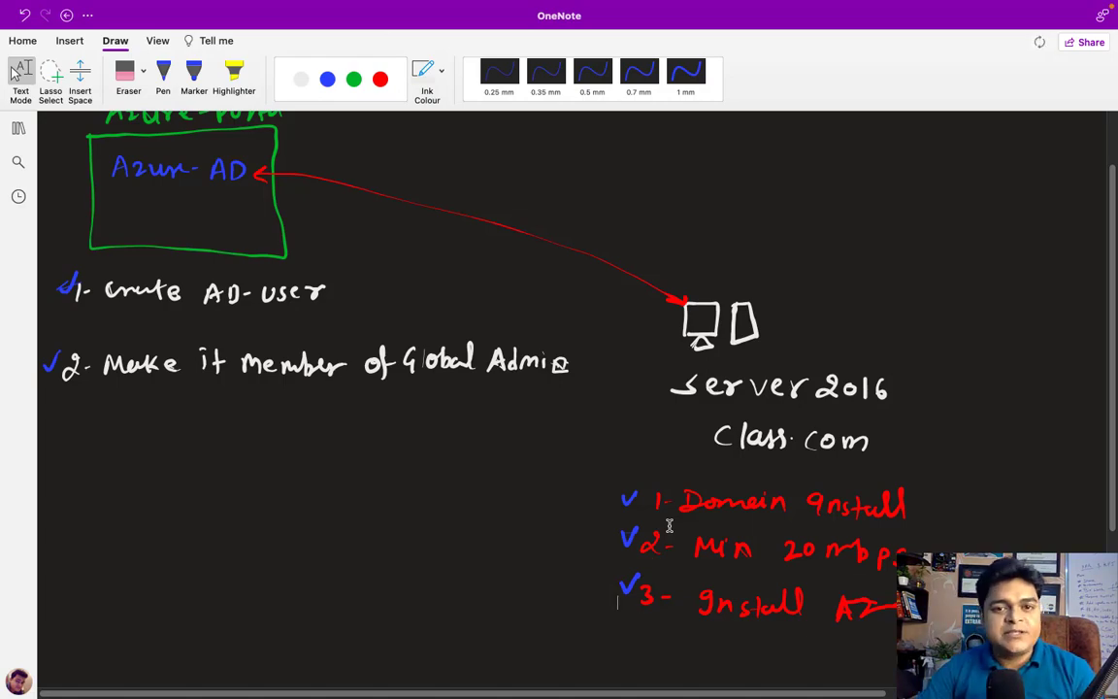
{"action": "key", "text": "ctrl+Left"}
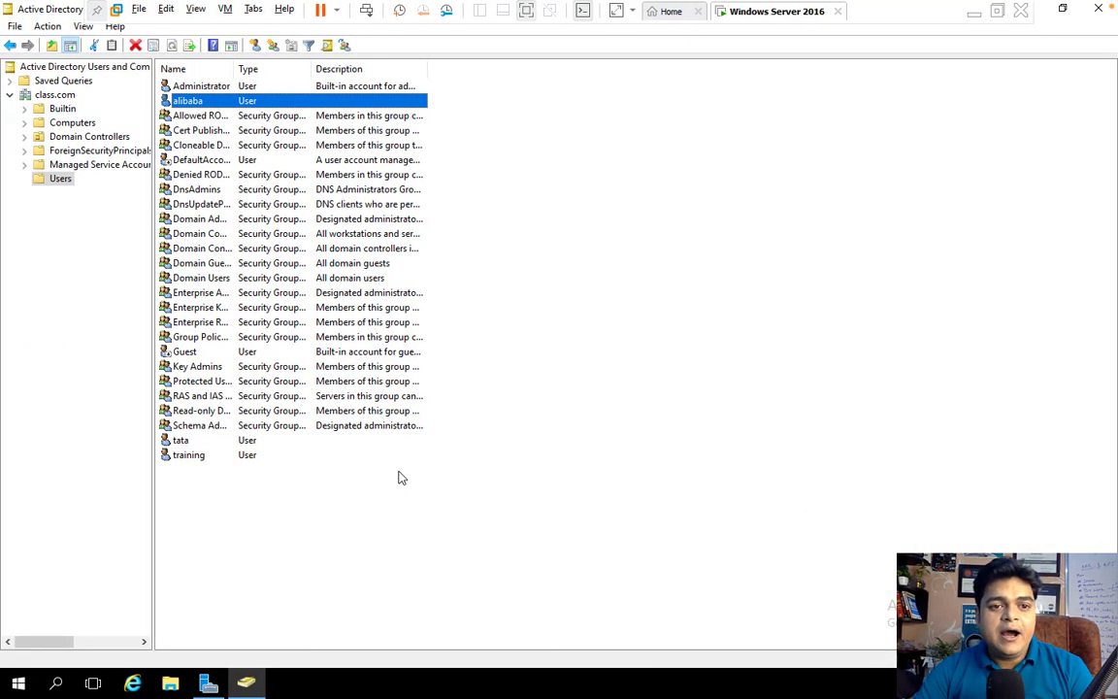
Open the Azure user's profile from Users and copy its user principal name
{"action": "key", "text": "ctrl+Left"}
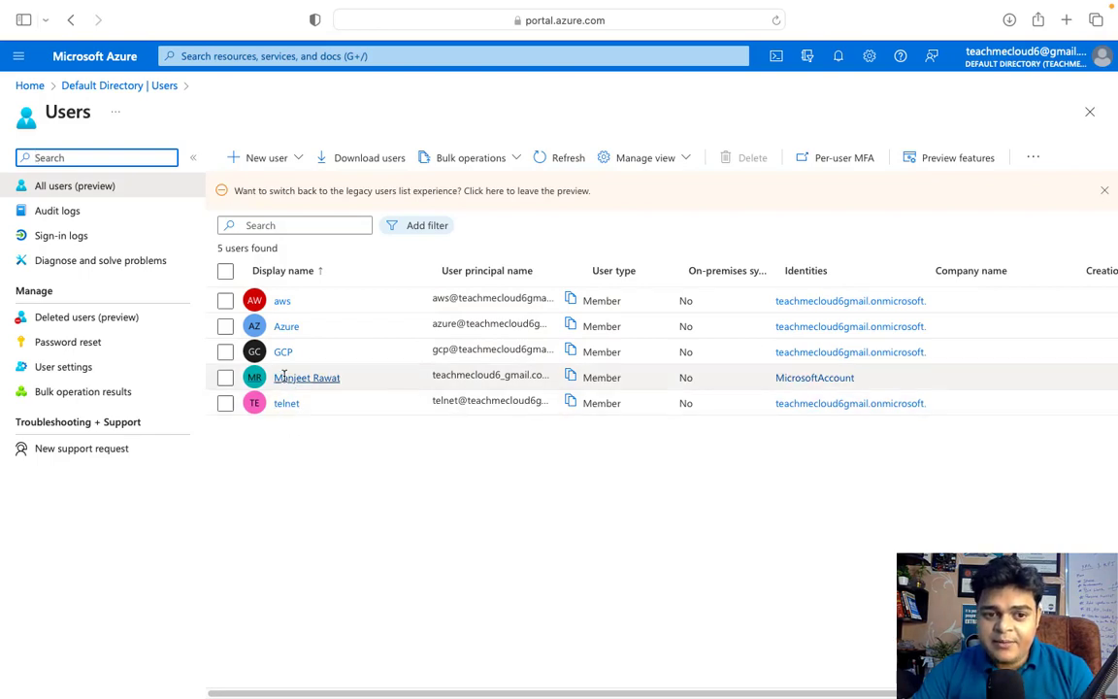
{"action": "left_click", "coordinate": [289, 328]}
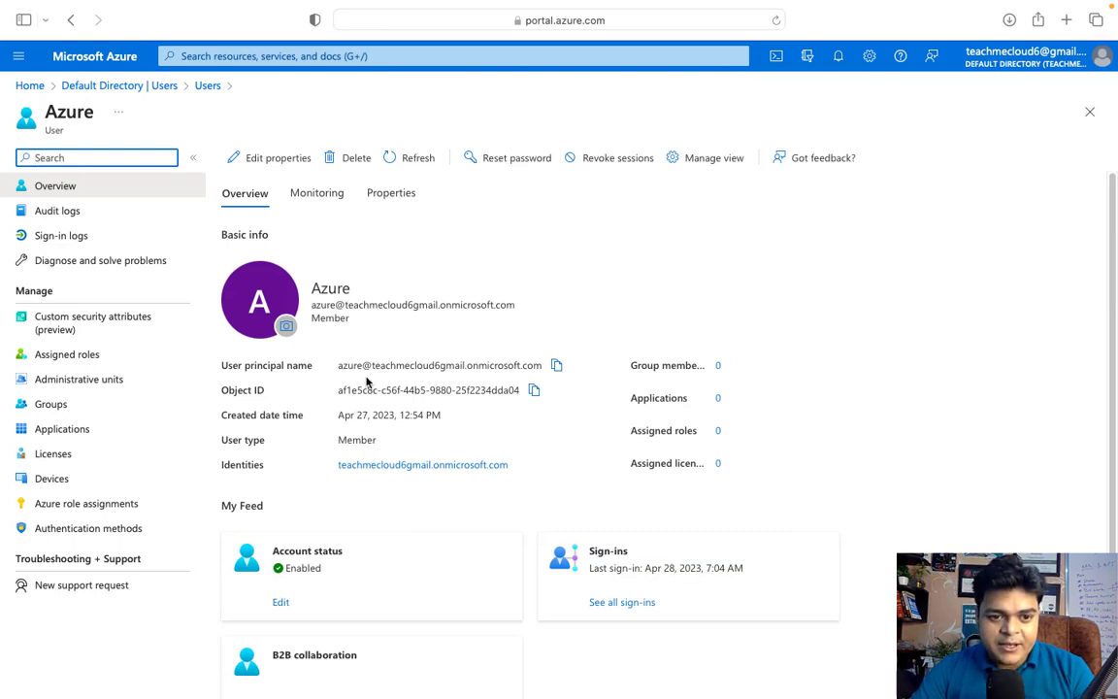
{"action": "left_click", "coordinate": [556, 366]}
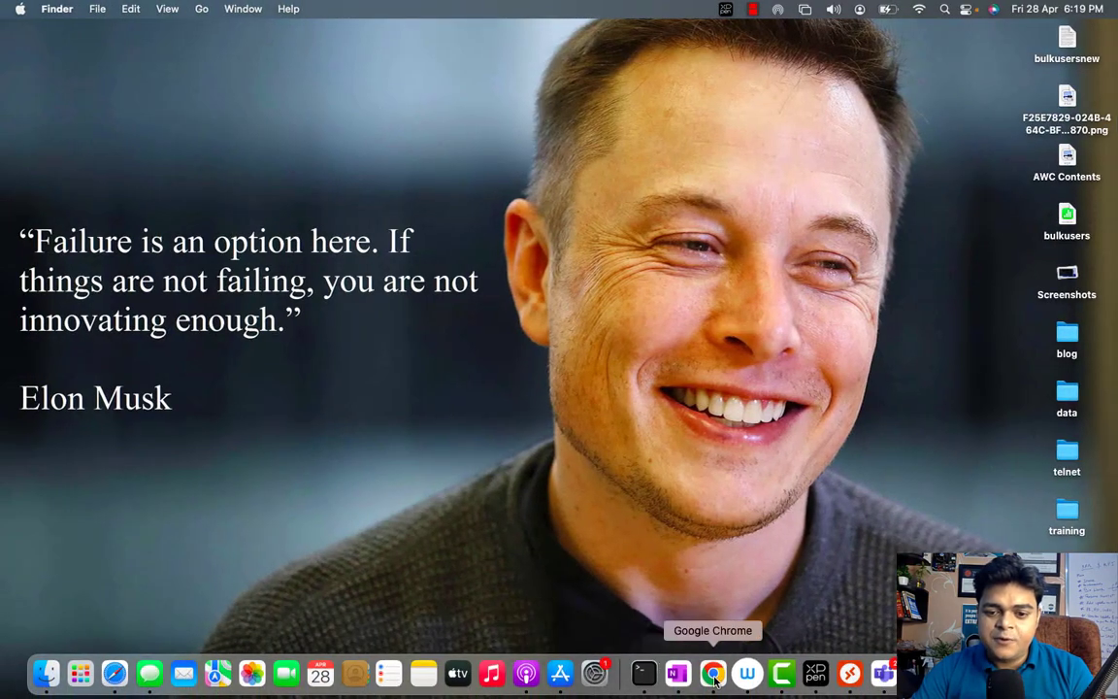
Replace the old incognito window with a new full-screen Chrome incognito window
{"action": "left_click", "coordinate": [718, 680]}
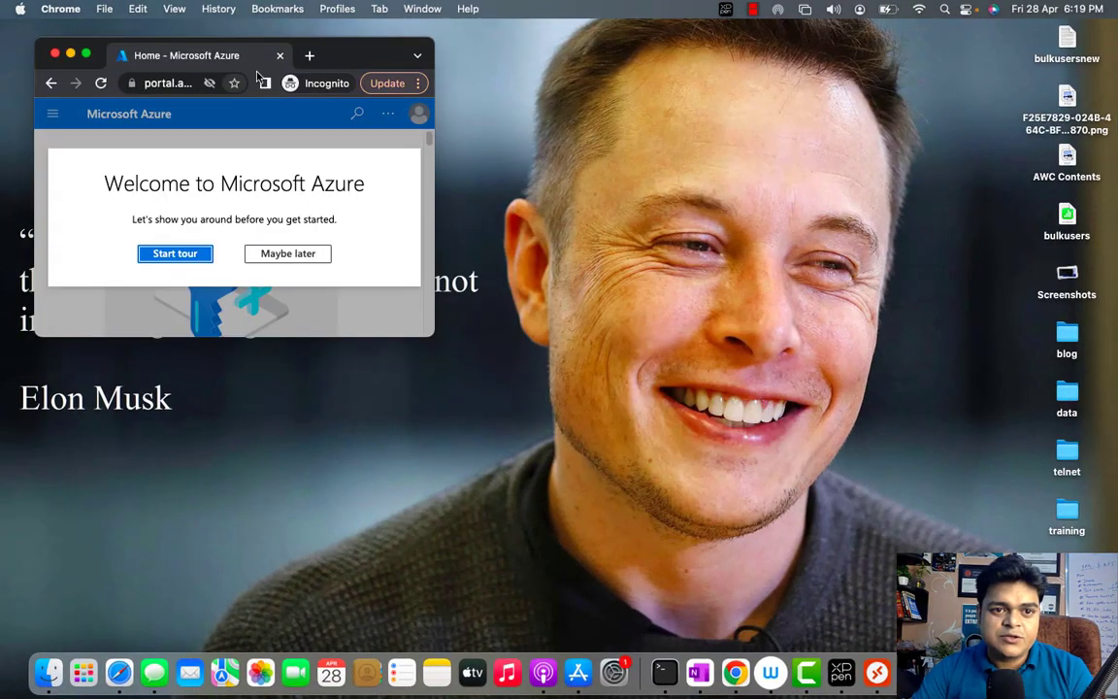
{"action": "left_click", "coordinate": [280, 55]}
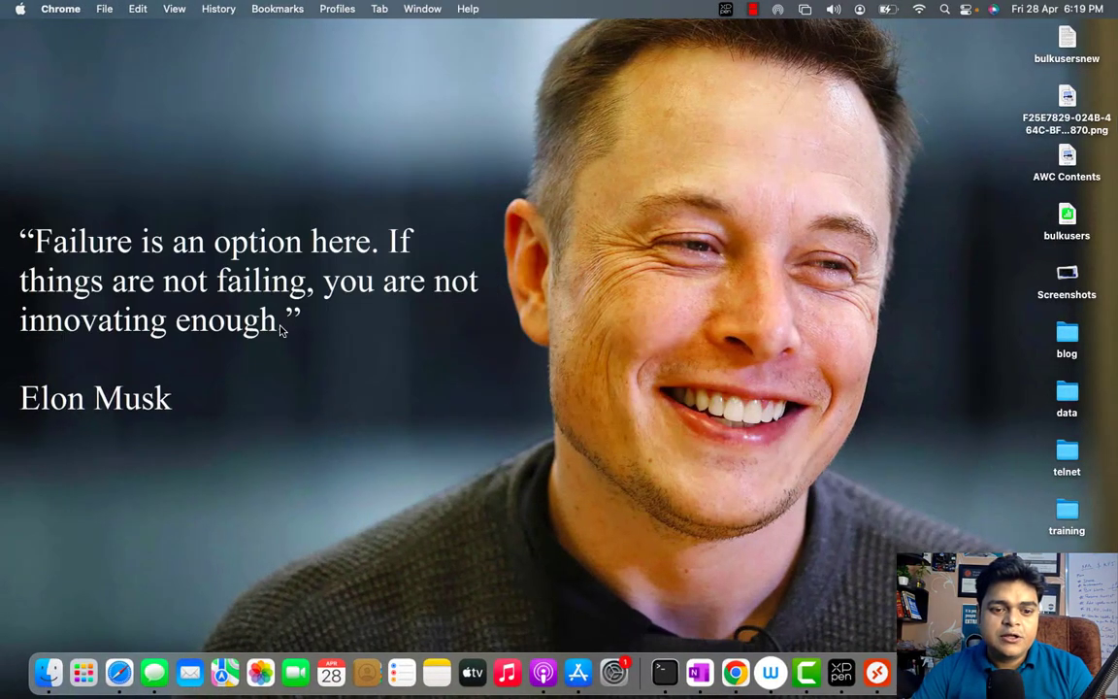
{"action": "left_click", "coordinate": [735, 668]}
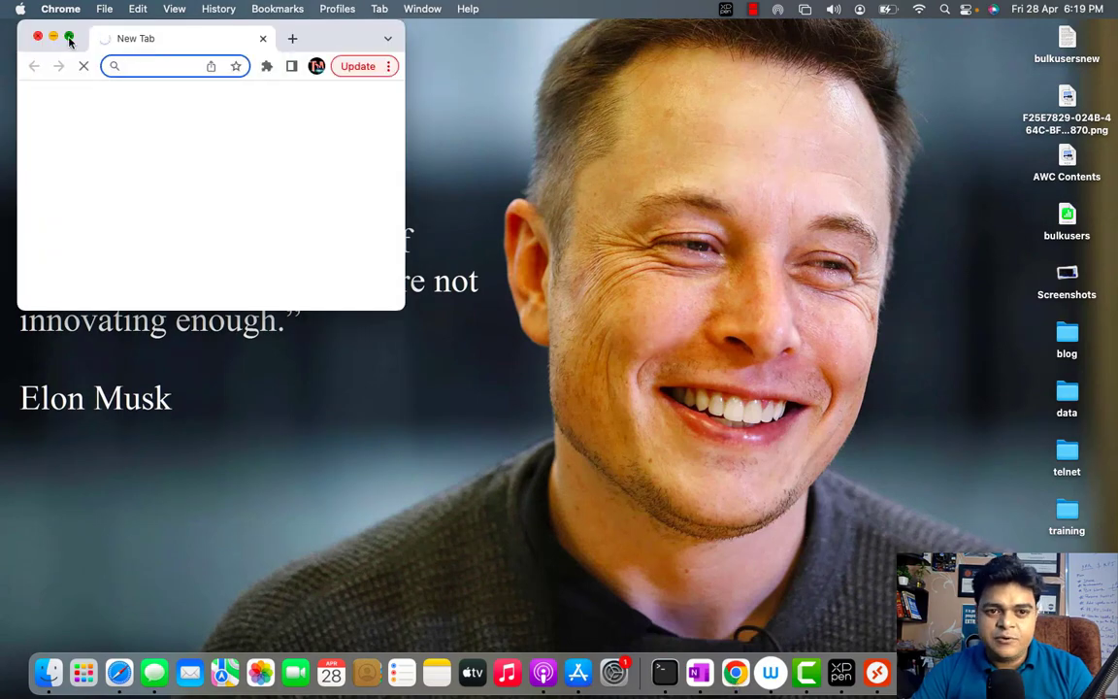
{"action": "left_click", "coordinate": [69, 37]}
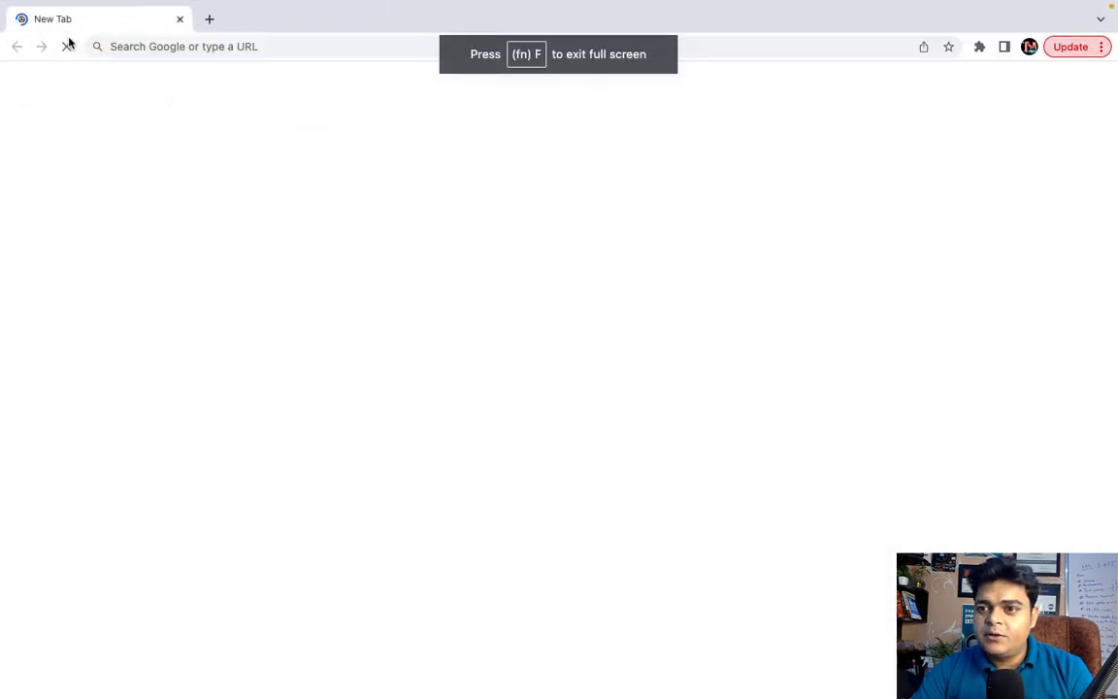
{"action": "left_click", "coordinate": [1101, 47]}
{"action": "left_click", "coordinate": [923, 146]}
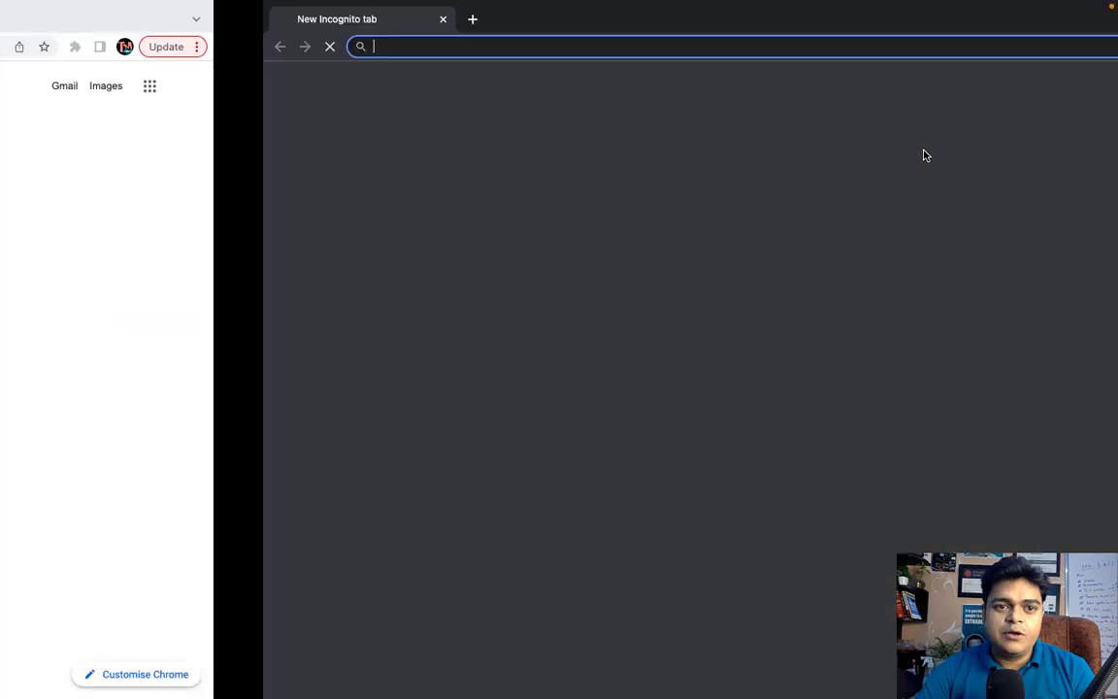
Navigate the incognito window to the Azure portal at portal.azure.com
{"action": "type", "text": "po"}
{"action": "key", "text": "Return"}
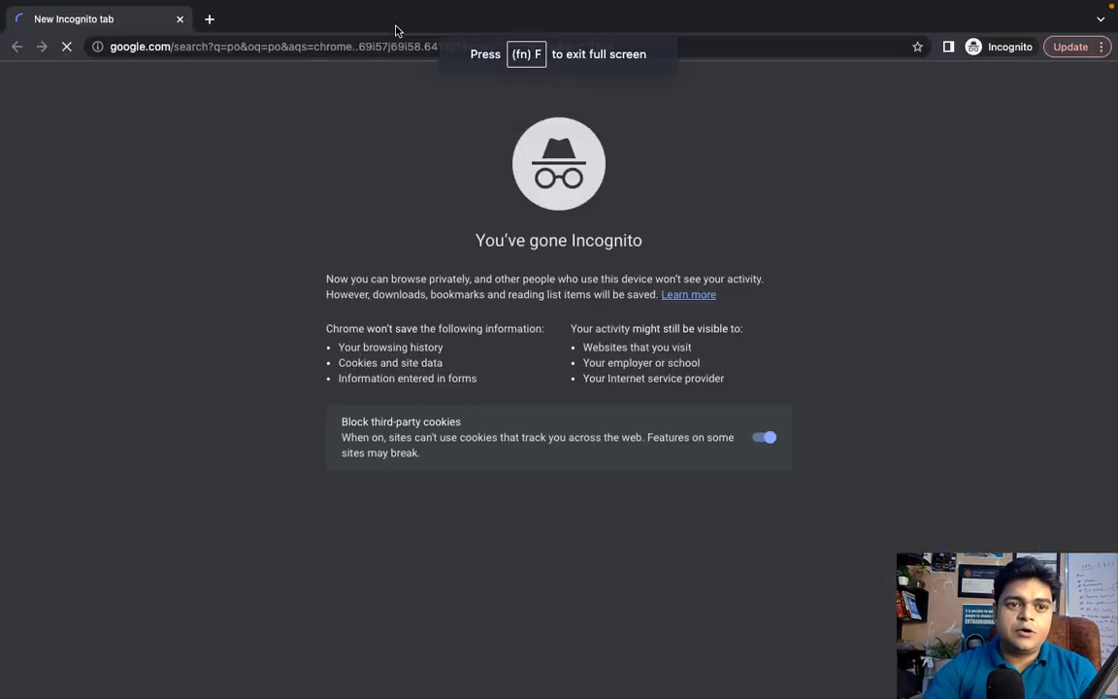
{"action": "left_click", "coordinate": [368, 47]}
{"action": "type", "text": "po"}
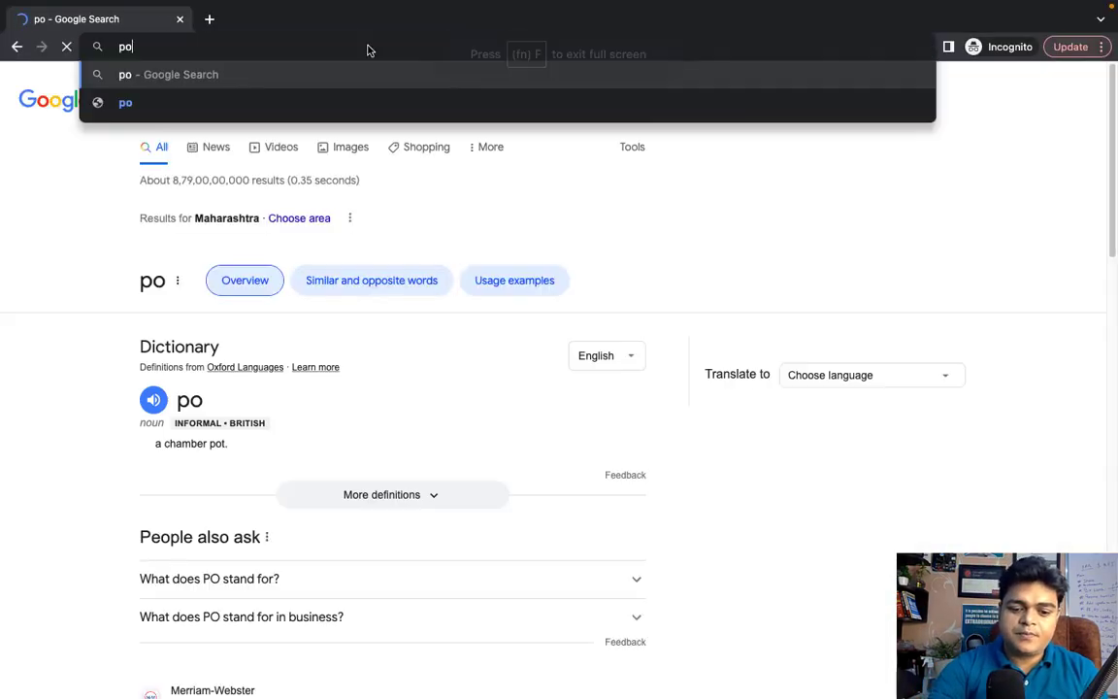
{"action": "type", "text": "rtal."}
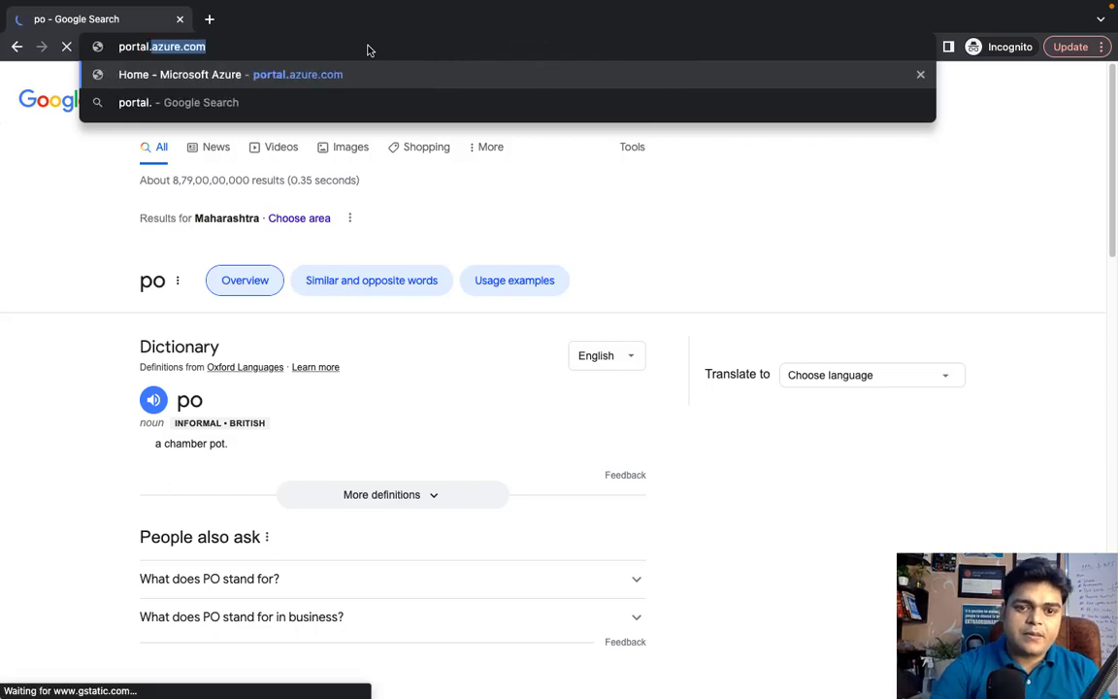
{"action": "key", "text": "Return"}
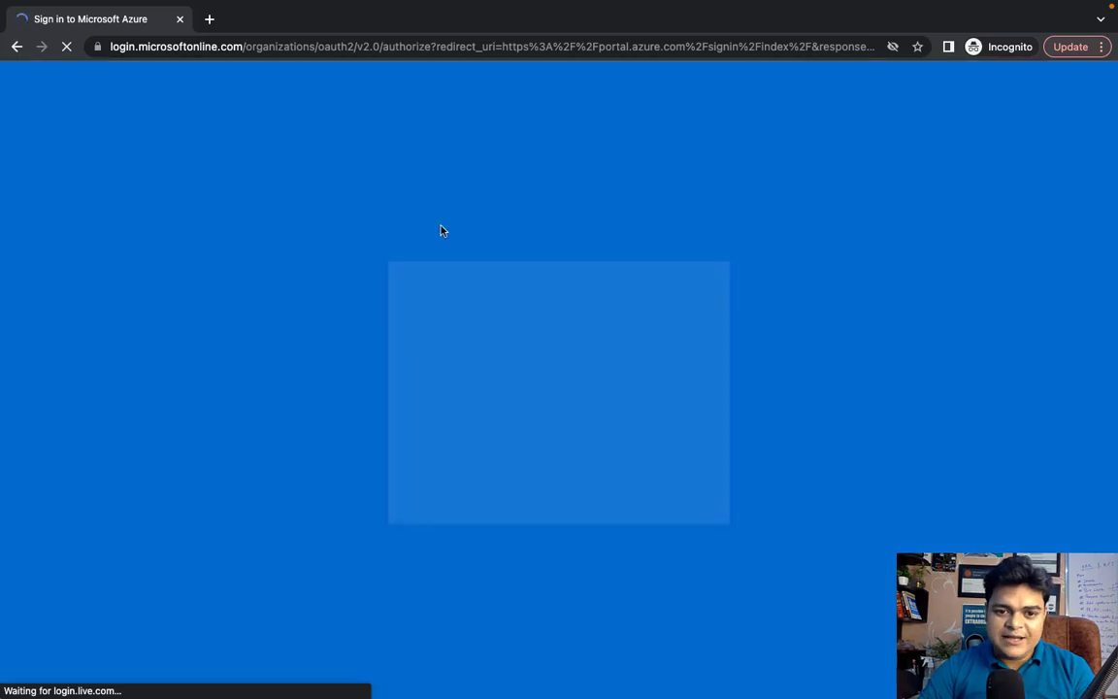
Sign in with the admin e-mail and password, postponing authenticator setup and declining to stay signed in
{"action": "key", "text": "super+v"}
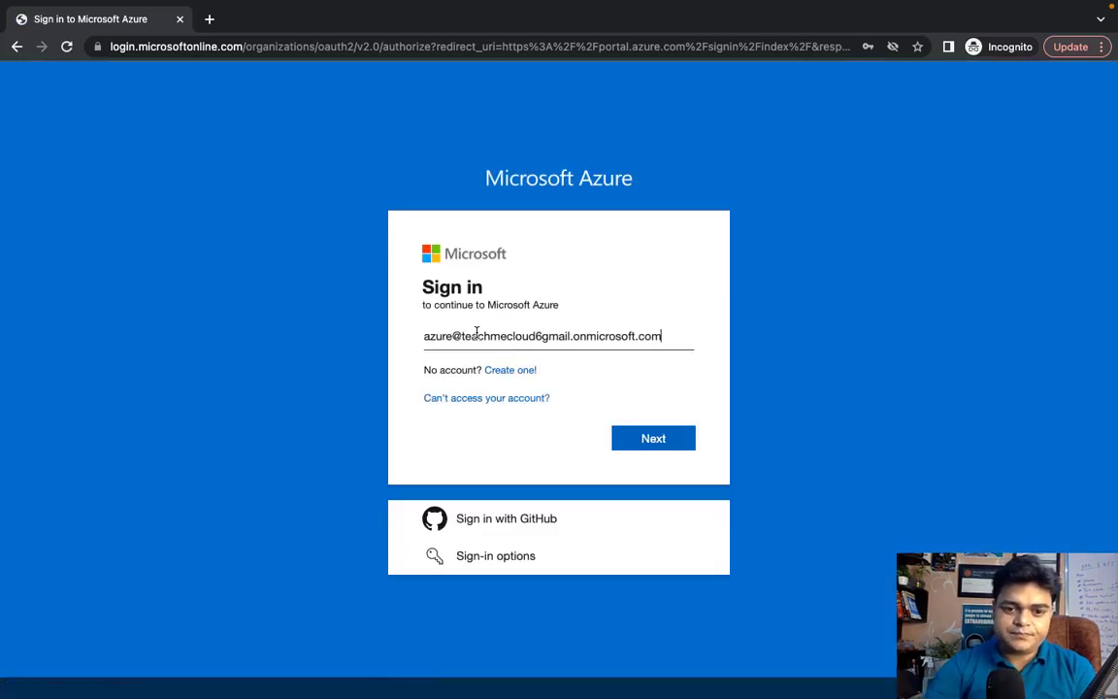
{"action": "key", "text": "Return"}
{"action": "type", "text": "•••••••"}
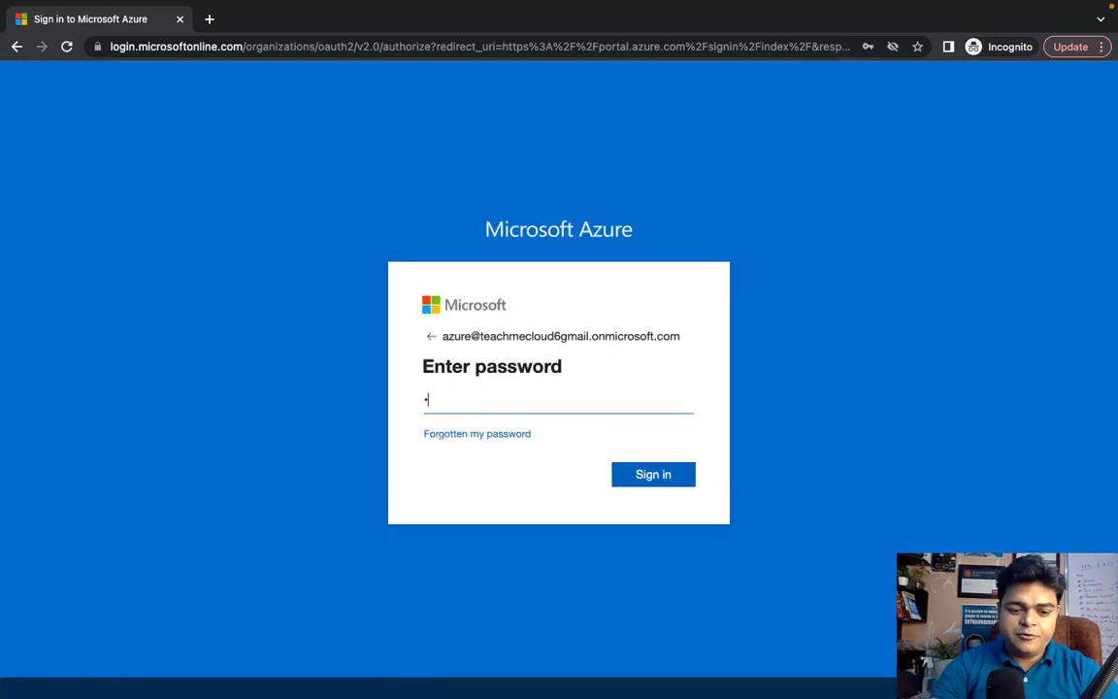
{"action": "type", "text": "•"}
{"action": "key", "text": "Return"}
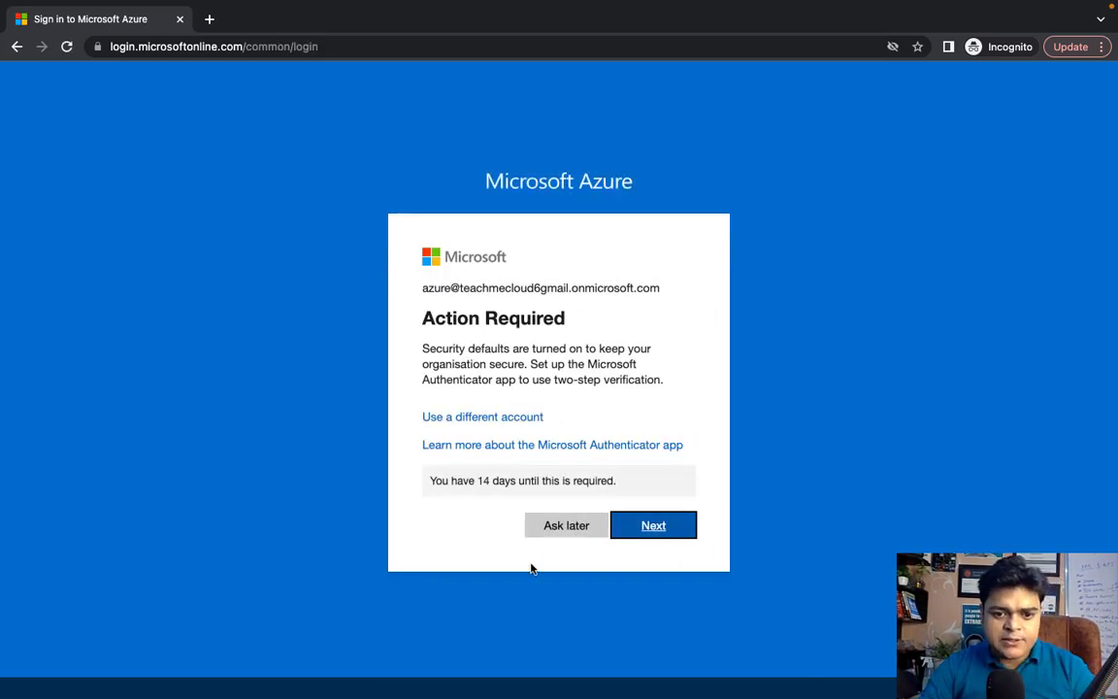
{"action": "left_click", "coordinate": [574, 525]}
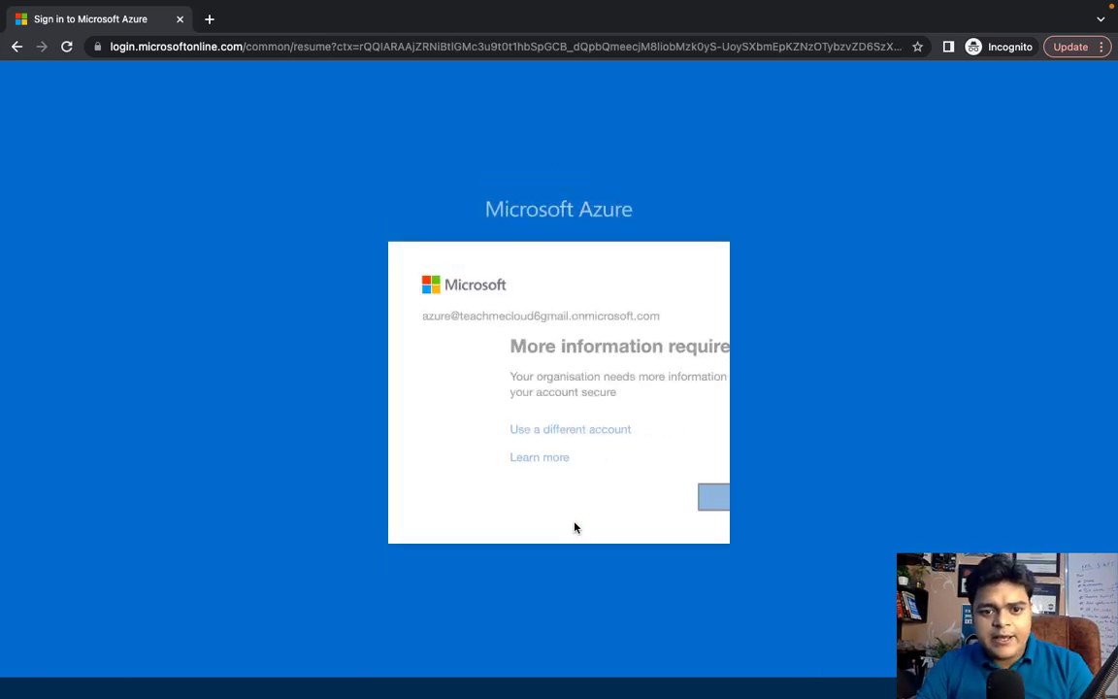
{"action": "left_click", "coordinate": [661, 496]}
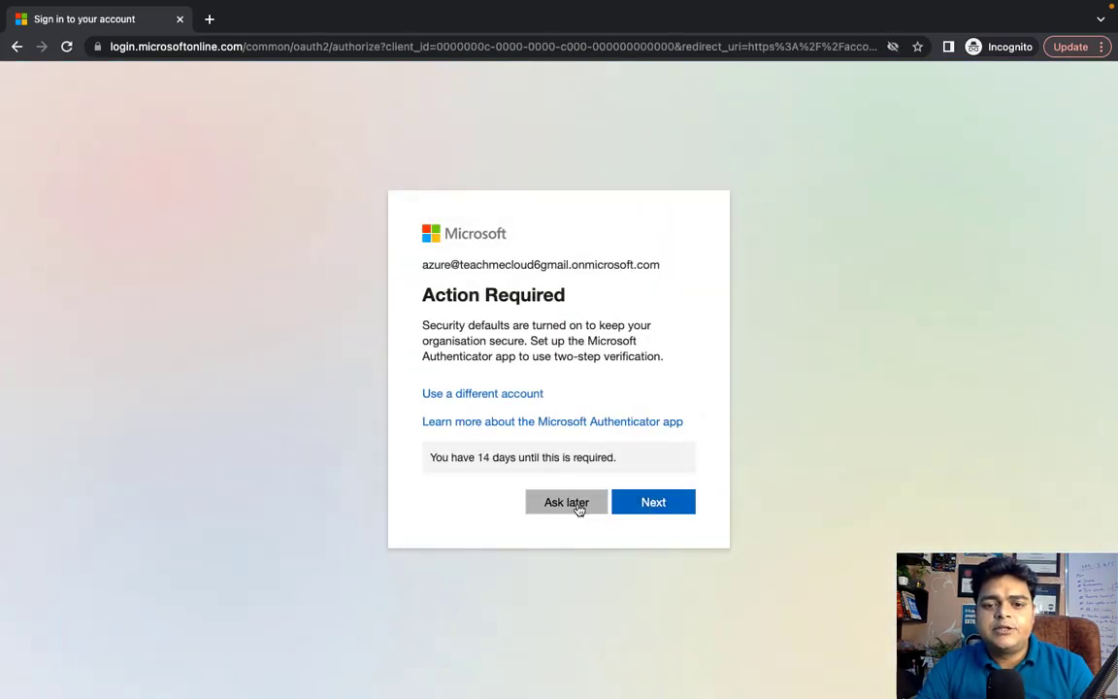
{"action": "left_click", "coordinate": [579, 508]}
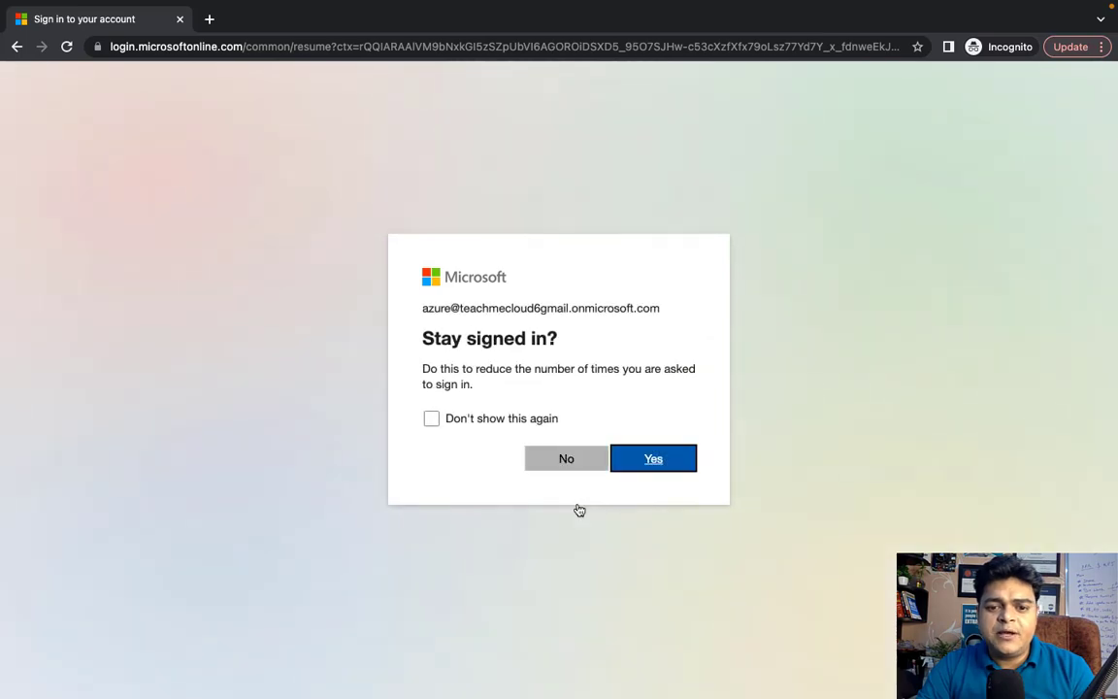
{"action": "left_click", "coordinate": [579, 461]}
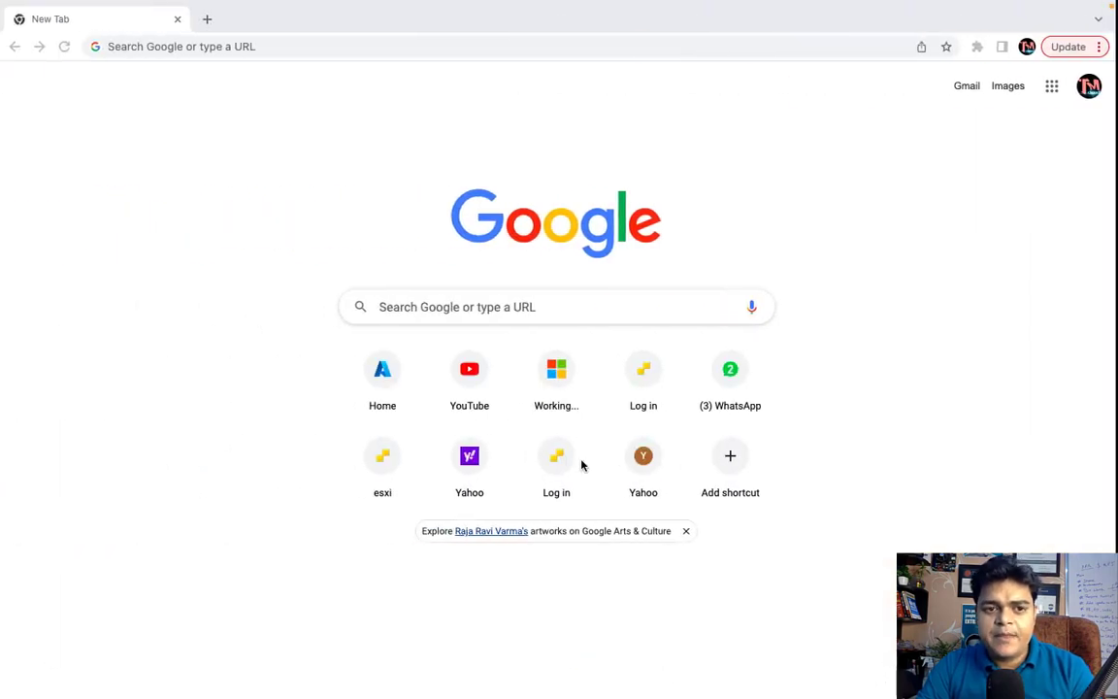
{"action": "key", "text": "ctrl+Left"}
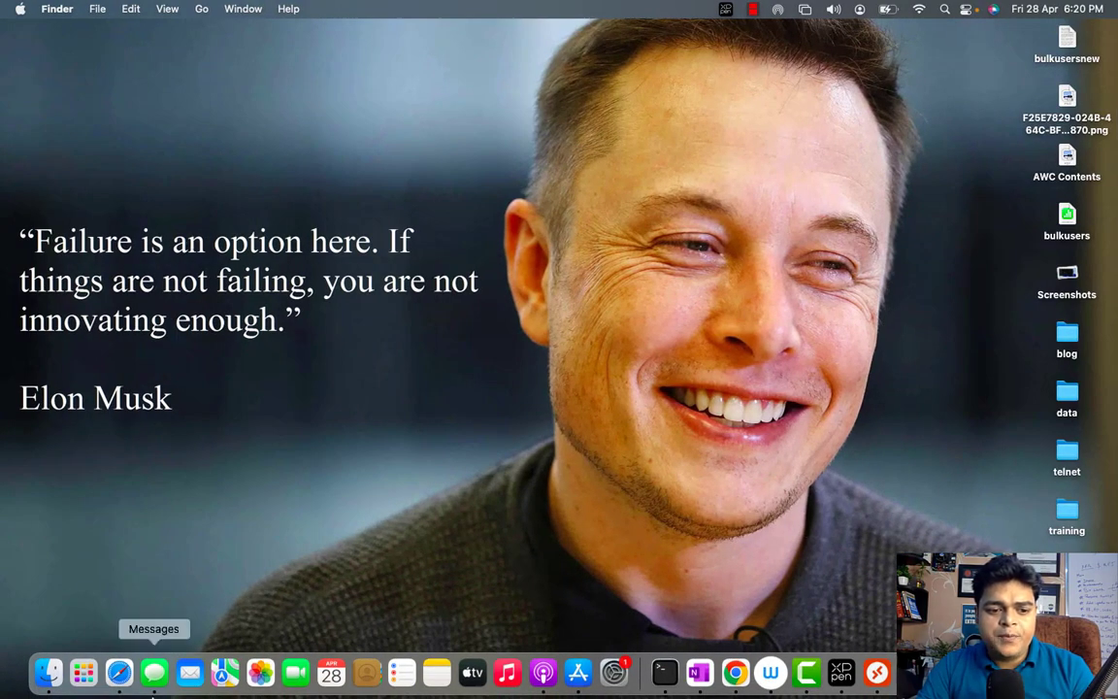
Add the Global Administrator role to the Azure user's assigned roles, found by searching 'glob'
{"action": "left_click", "coordinate": [120, 672]}
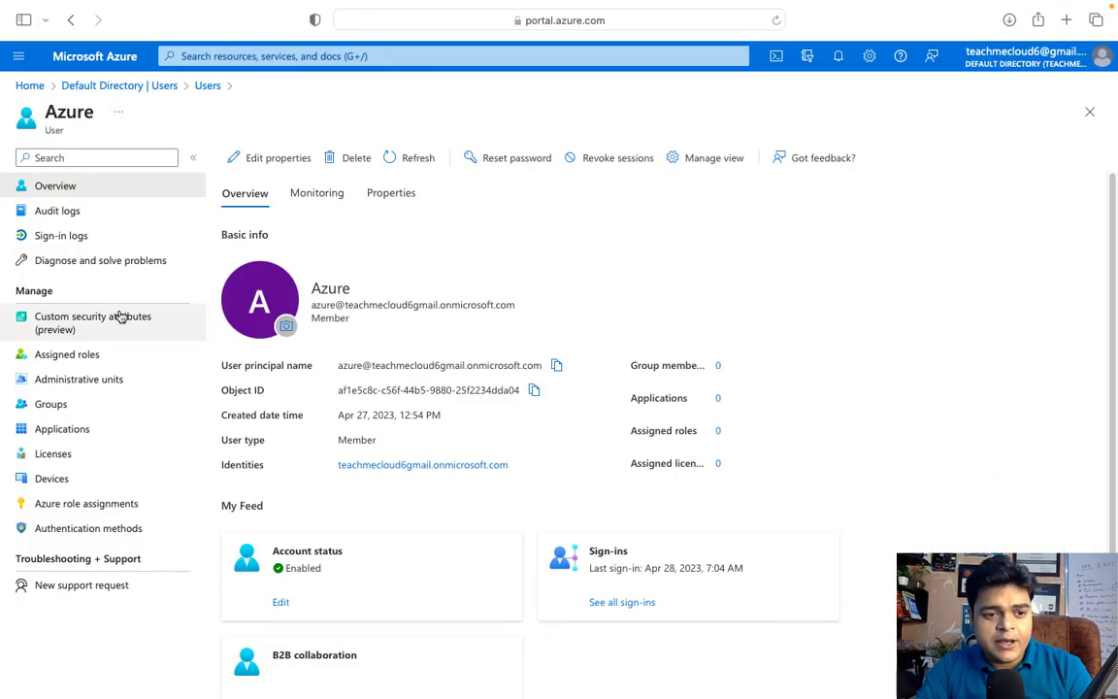
{"action": "left_click", "coordinate": [61, 359]}
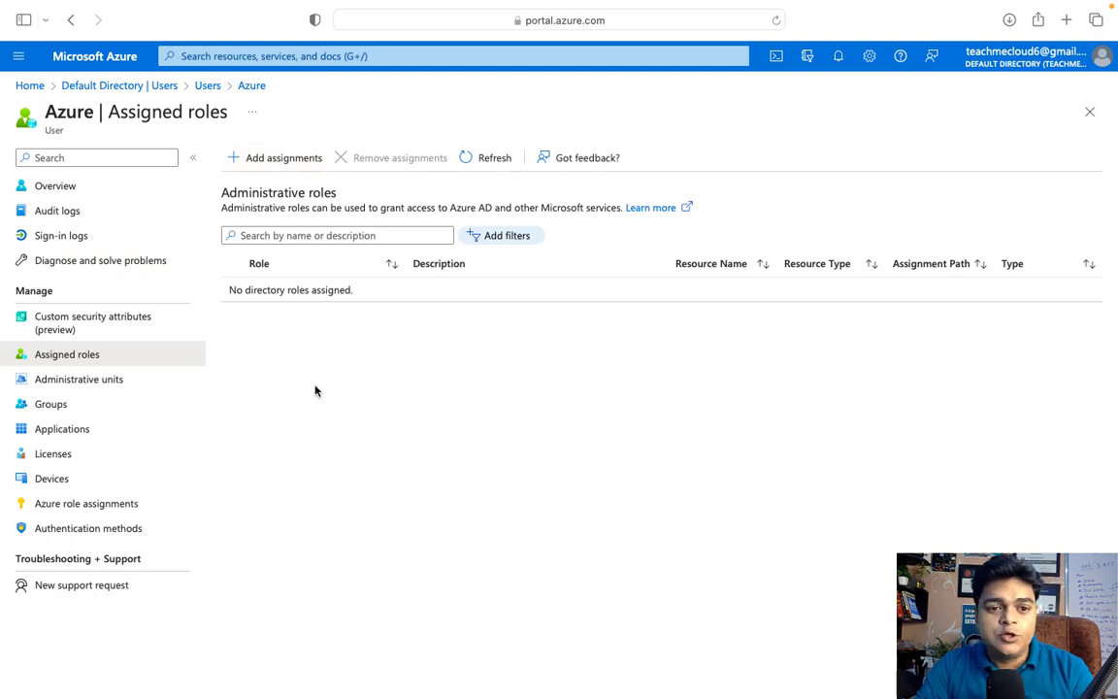
{"action": "left_click", "coordinate": [272, 163]}
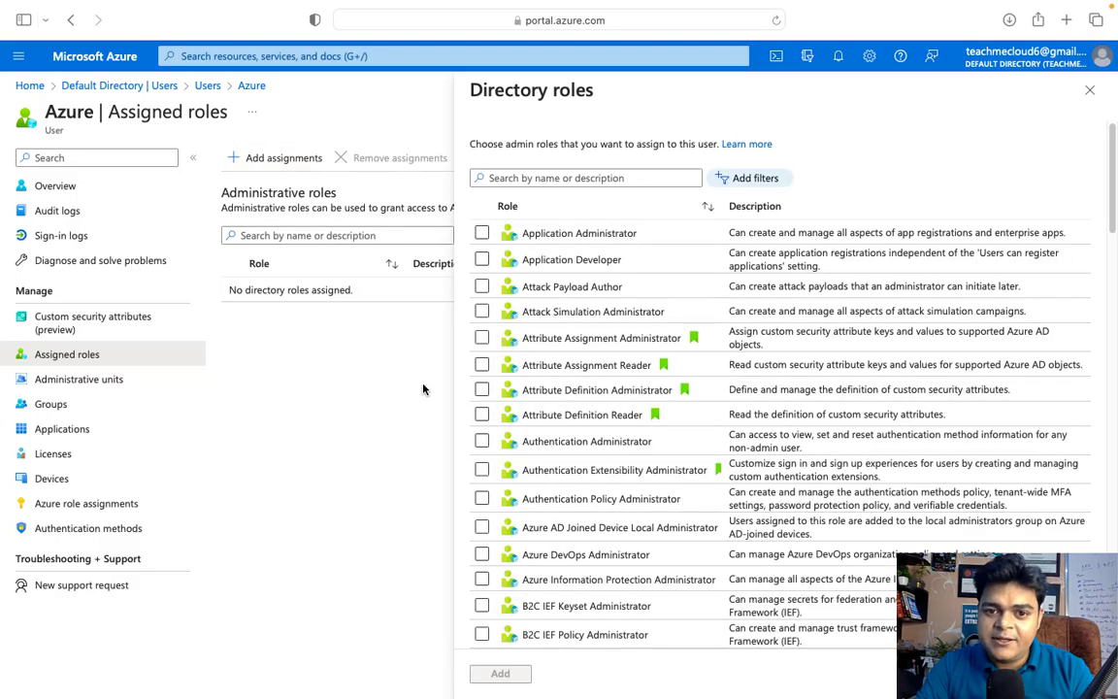
{"action": "scroll", "coordinate": [580, 492], "scroll_direction": "down", "scroll_amount": 10}
{"action": "scroll", "coordinate": [580, 492], "scroll_direction": "down", "scroll_amount": 10}
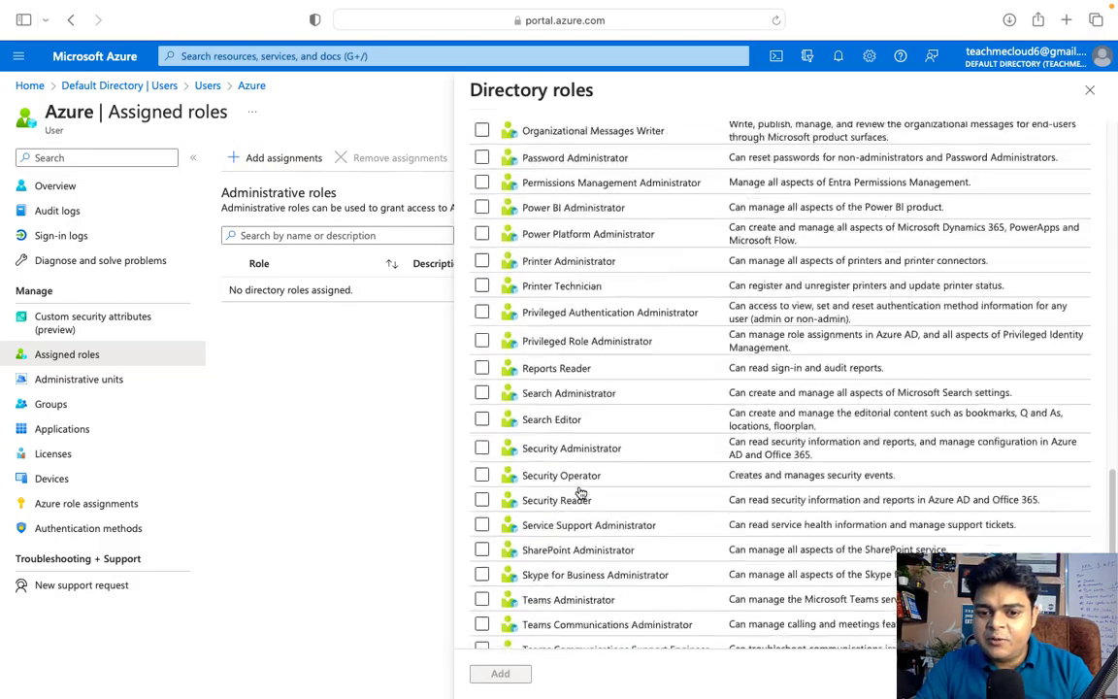
{"action": "scroll", "coordinate": [579, 492], "scroll_direction": "up", "scroll_amount": 20}
{"action": "scroll", "coordinate": [580, 492], "scroll_direction": "up", "scroll_amount": 3}
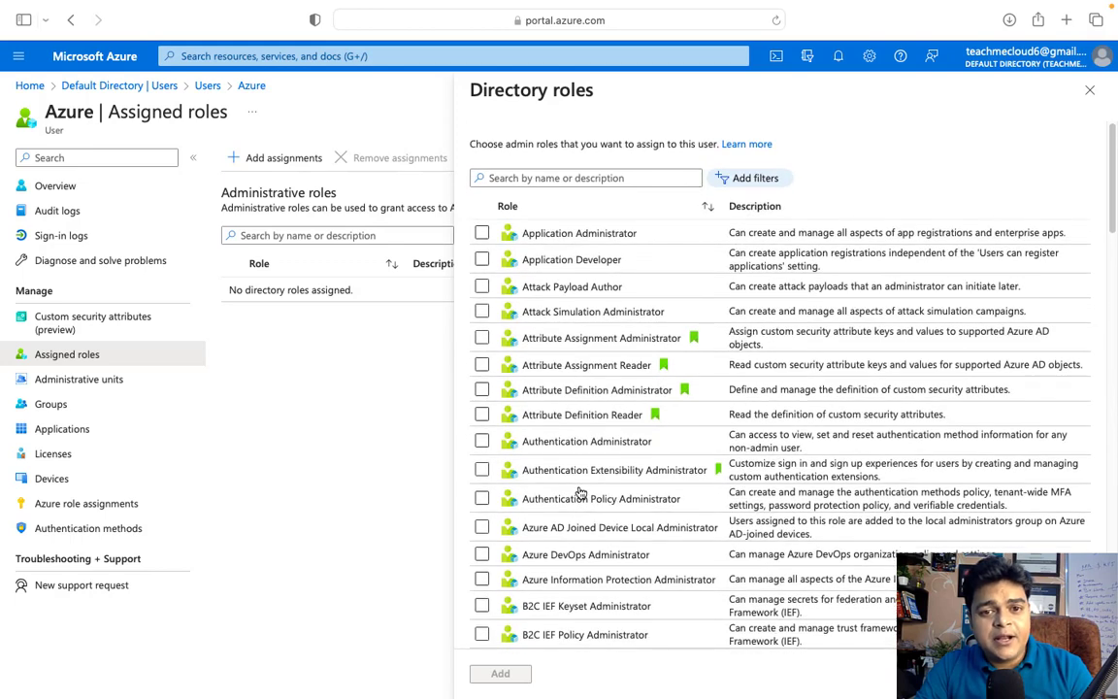
{"action": "left_click", "coordinate": [539, 178]}
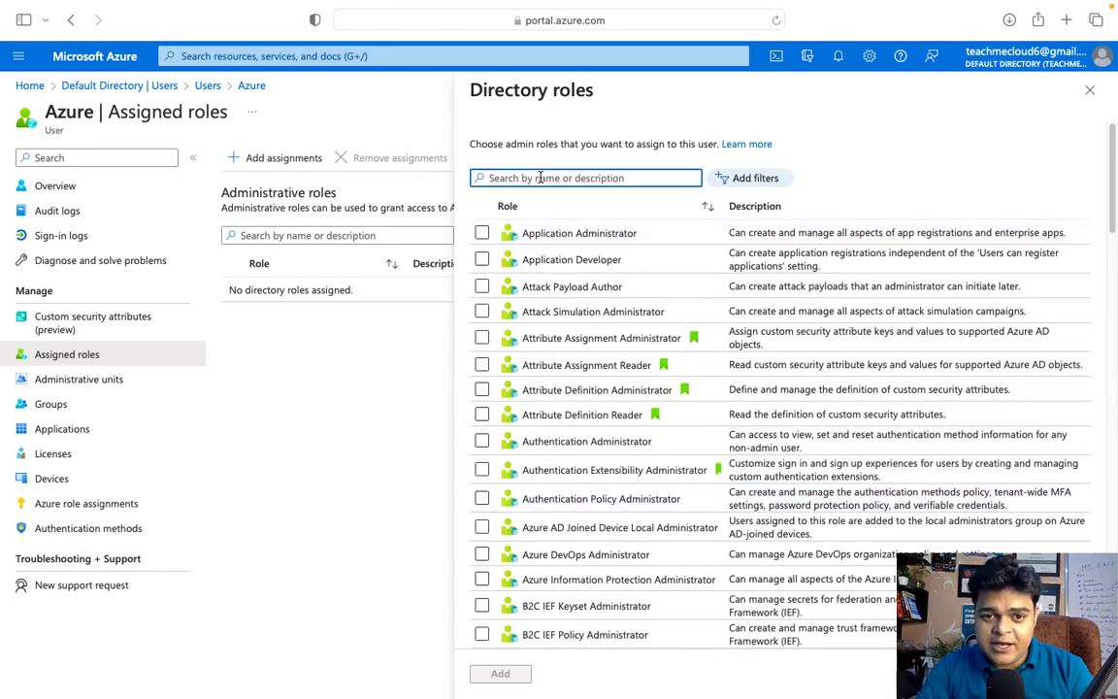
{"action": "type", "text": "glob"}
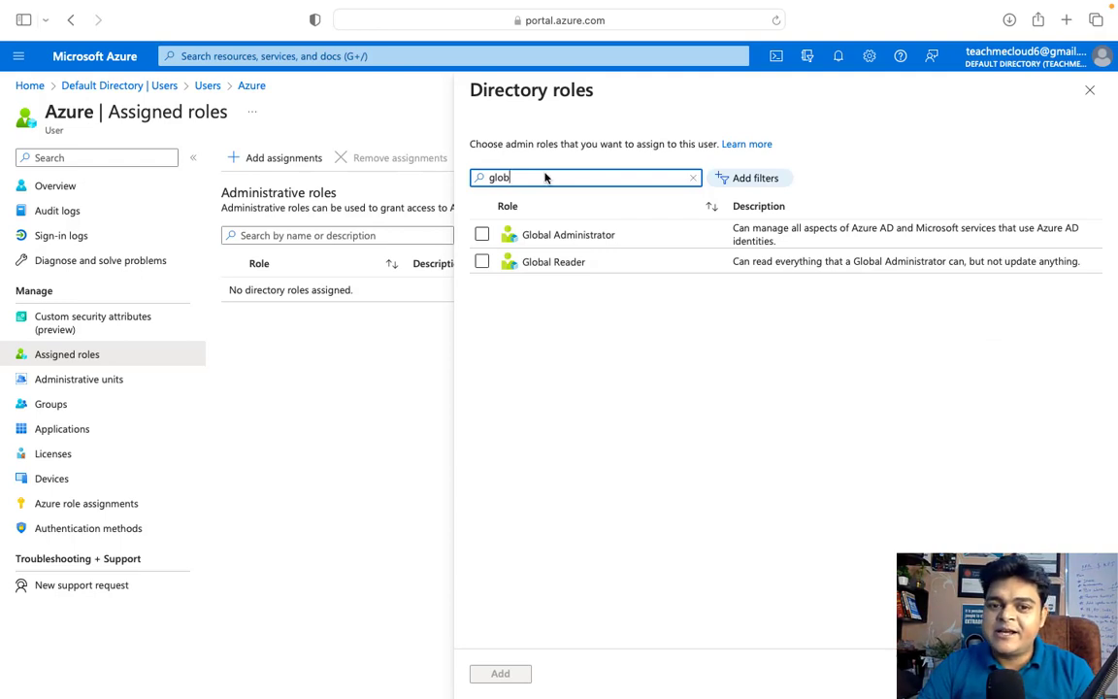
{"action": "left_click", "coordinate": [481, 233]}
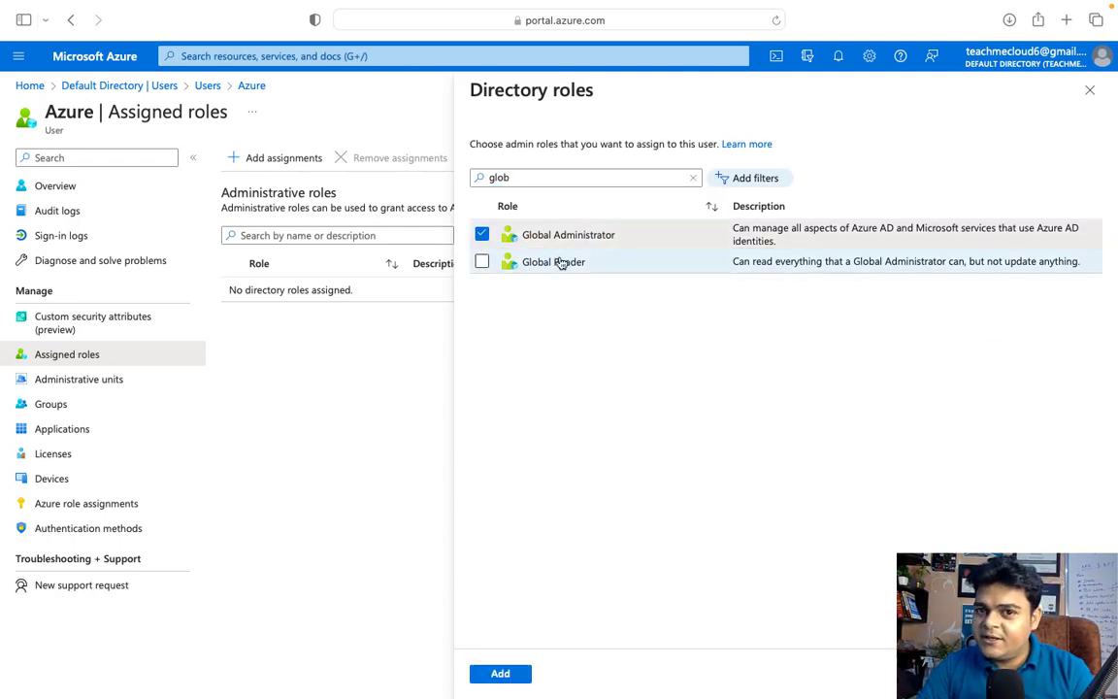
{"action": "left_click", "coordinate": [500, 674]}
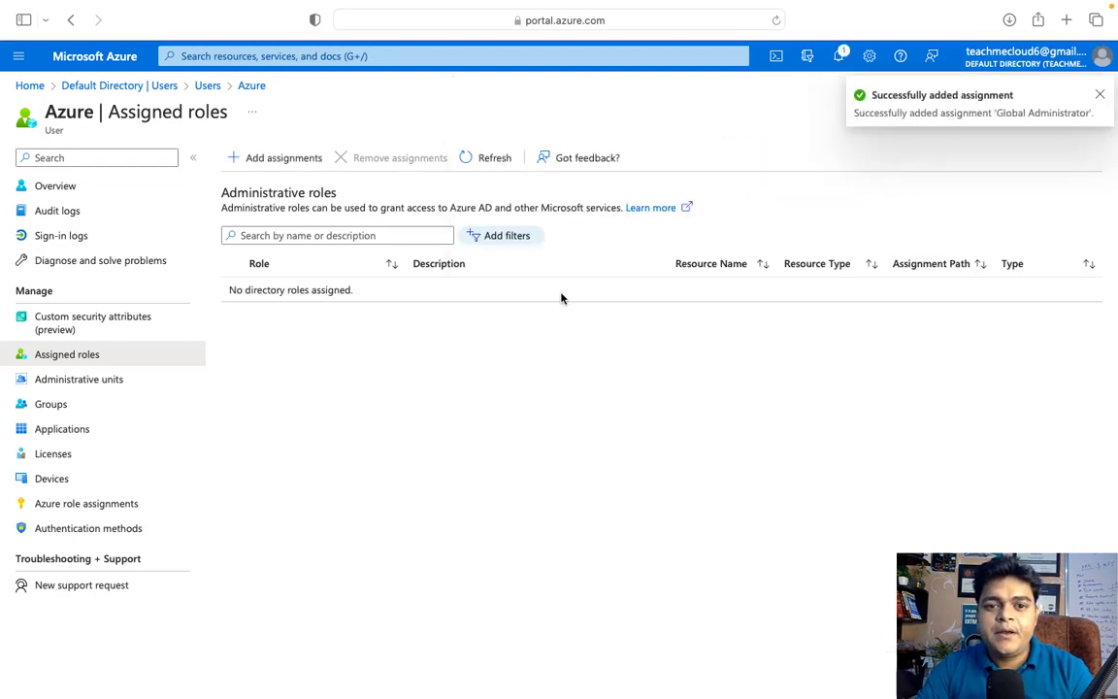
Refresh assigned roles to check the new assignment, then return to a reloaded Users list
{"action": "left_click", "coordinate": [493, 158]}
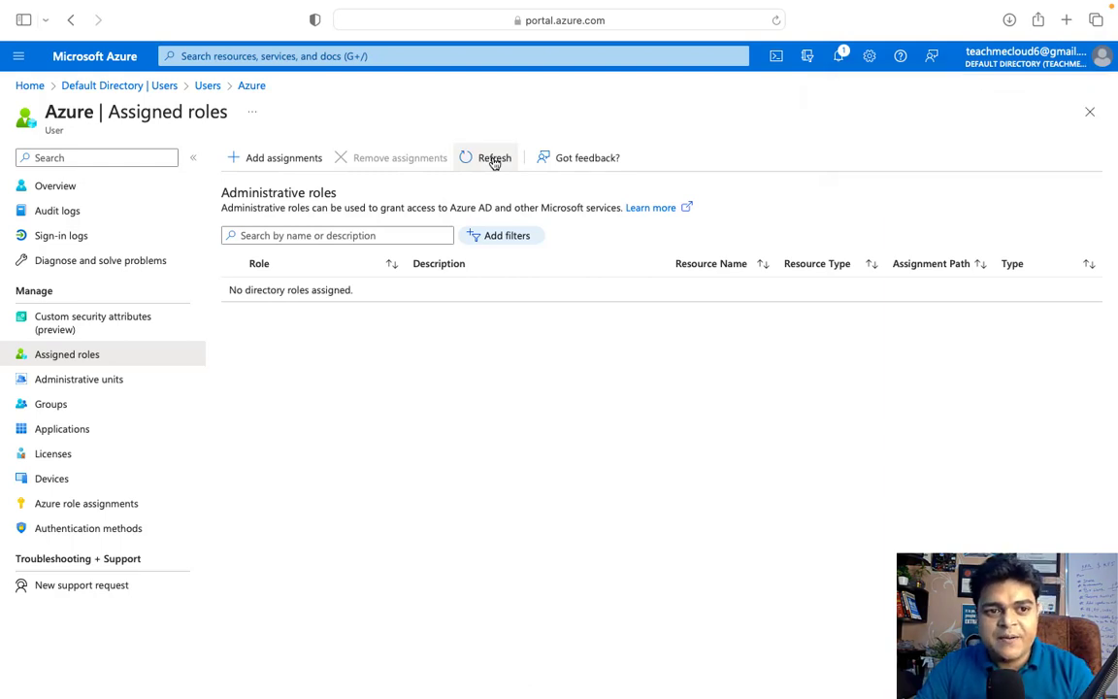
{"action": "left_click", "coordinate": [493, 159]}
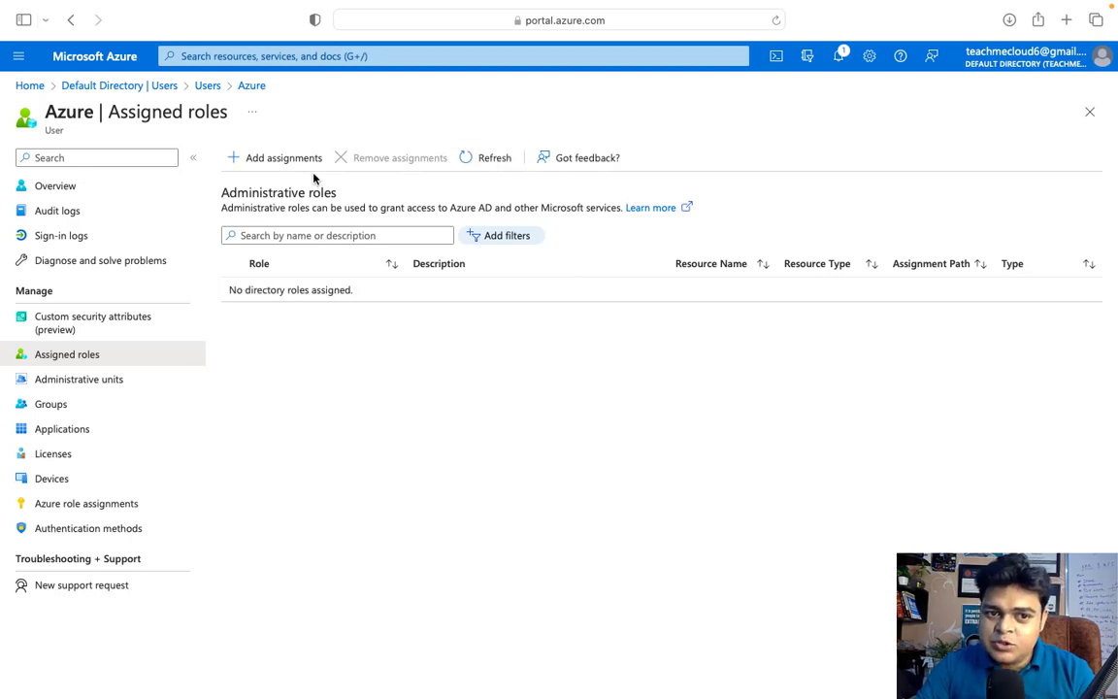
{"action": "left_click", "coordinate": [488, 160]}
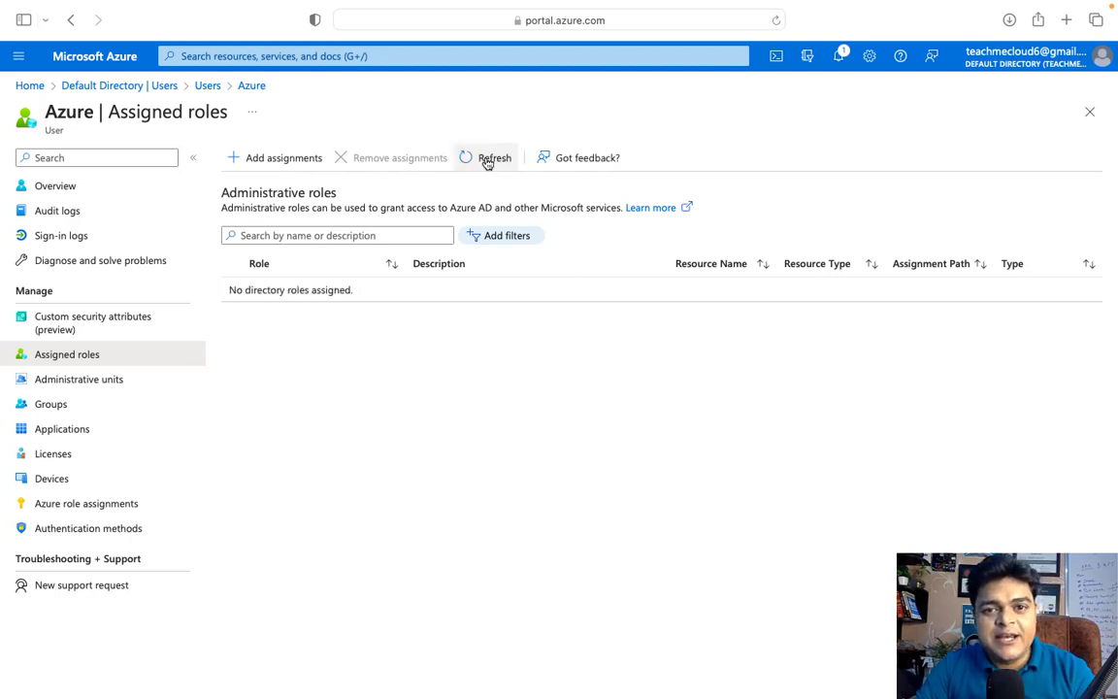
{"action": "left_click", "coordinate": [488, 161]}
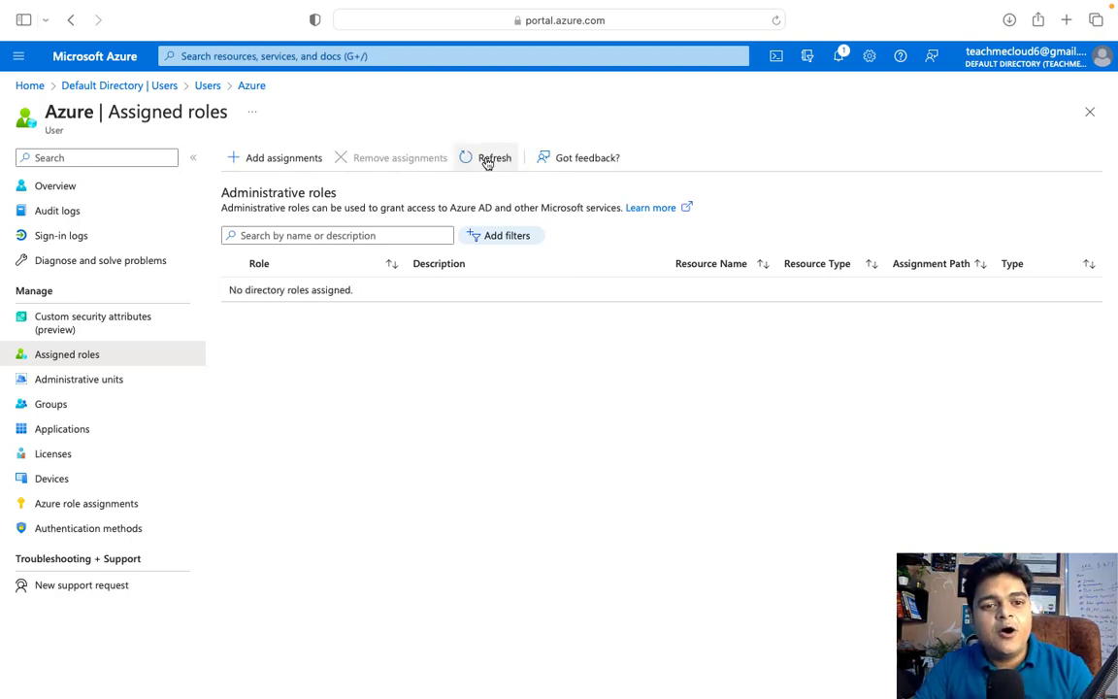
{"action": "left_click", "coordinate": [488, 160]}
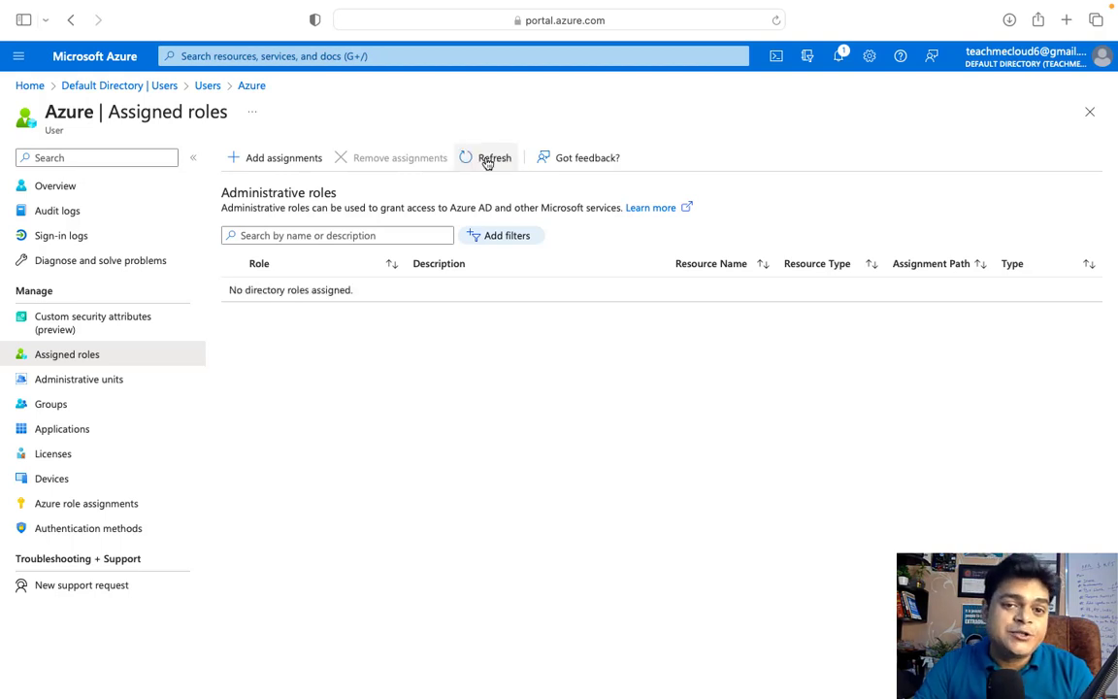
{"action": "left_click", "coordinate": [488, 160]}
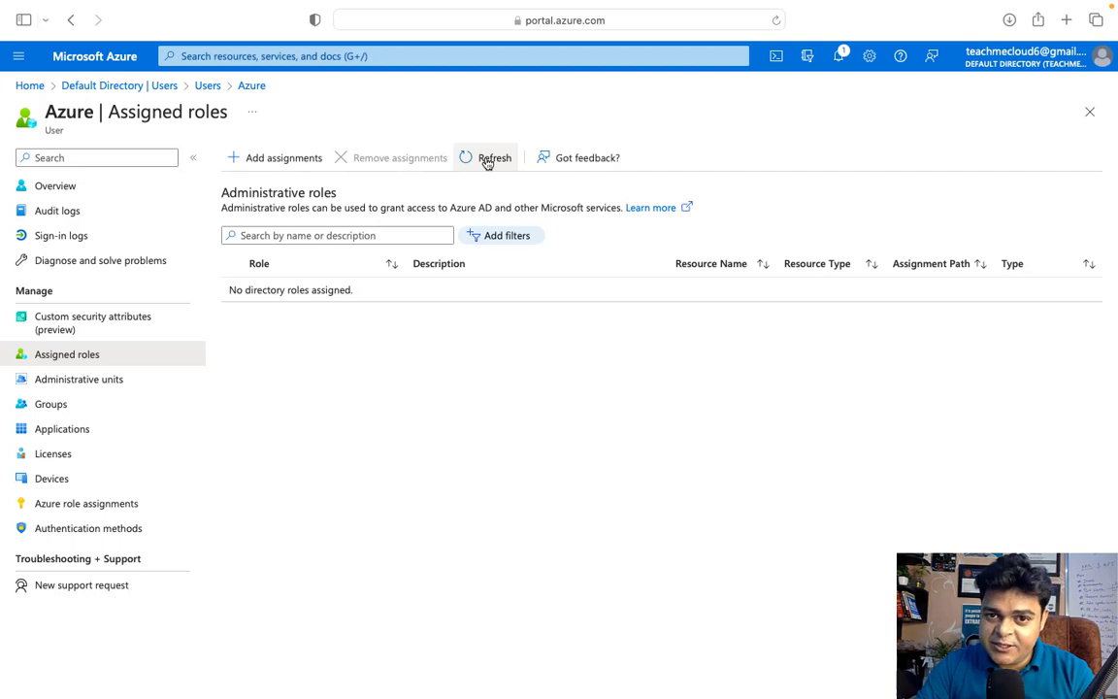
{"action": "left_click", "coordinate": [216, 89]}
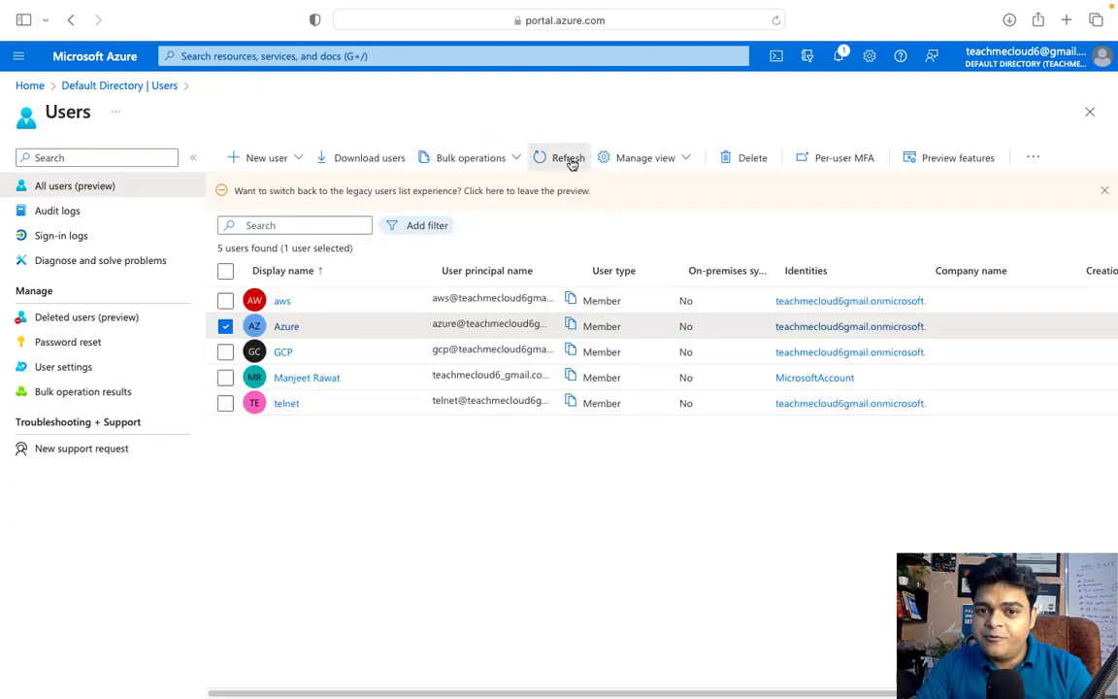
{"action": "left_click", "coordinate": [567, 159]}
{"action": "key", "text": "ctrl+Left"}
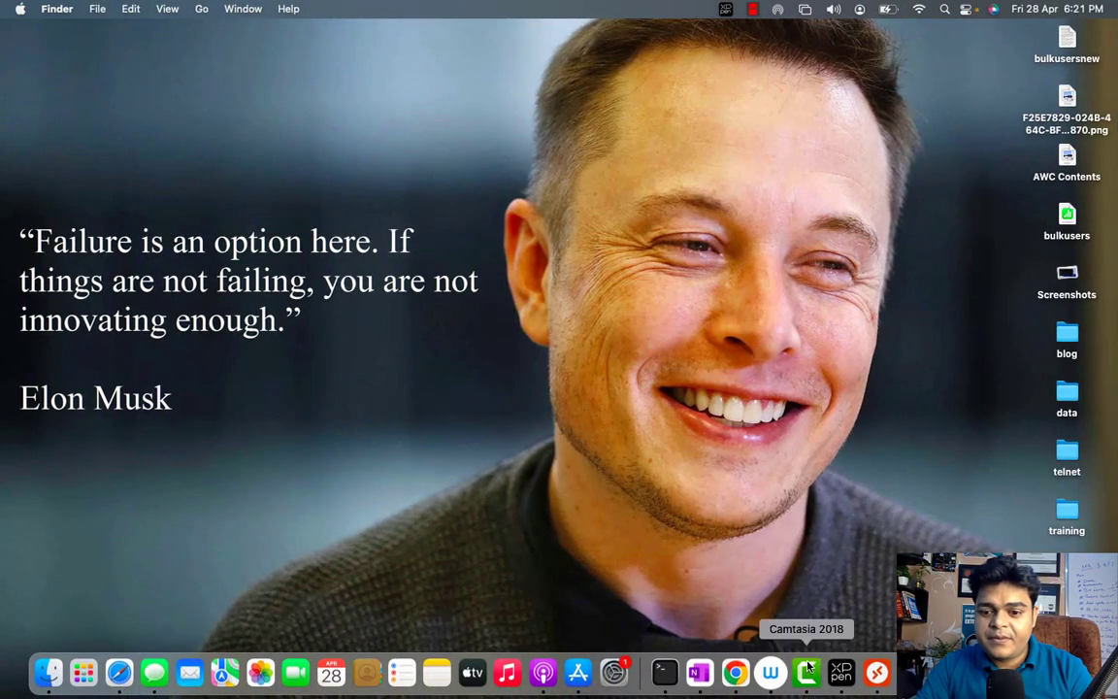
Pause the Camtasia screen recording and reload the Azure Users list
{"action": "right_click", "coordinate": [808, 673]}
{"action": "left_click", "coordinate": [823, 505]}
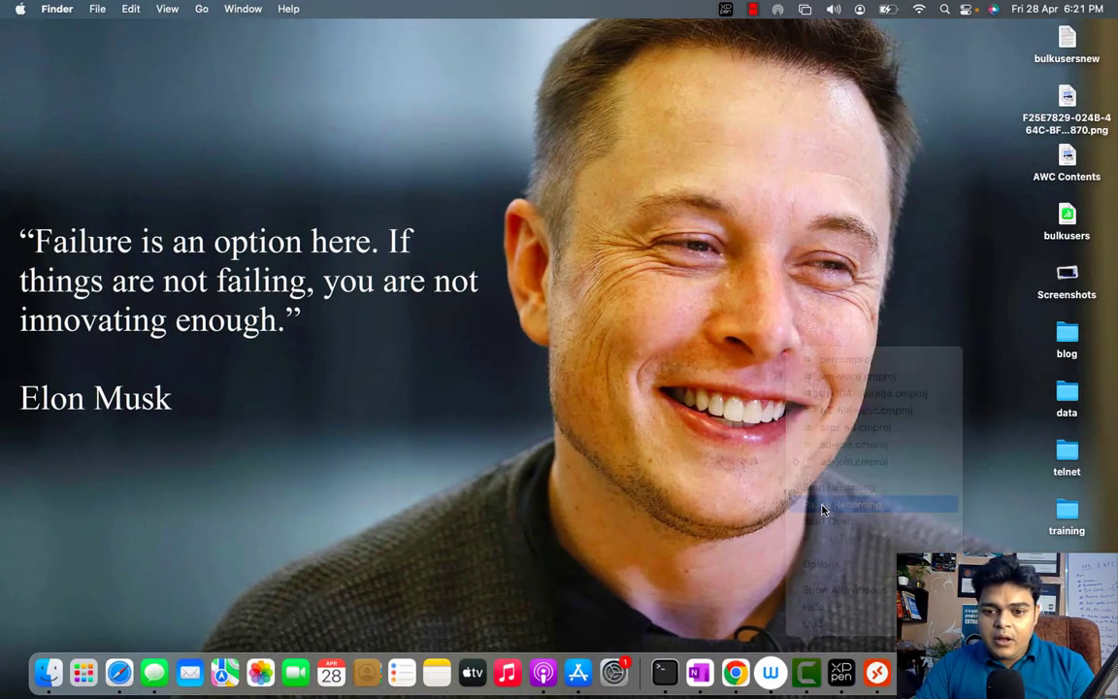
{"action": "key", "text": "ctrl+Right"}
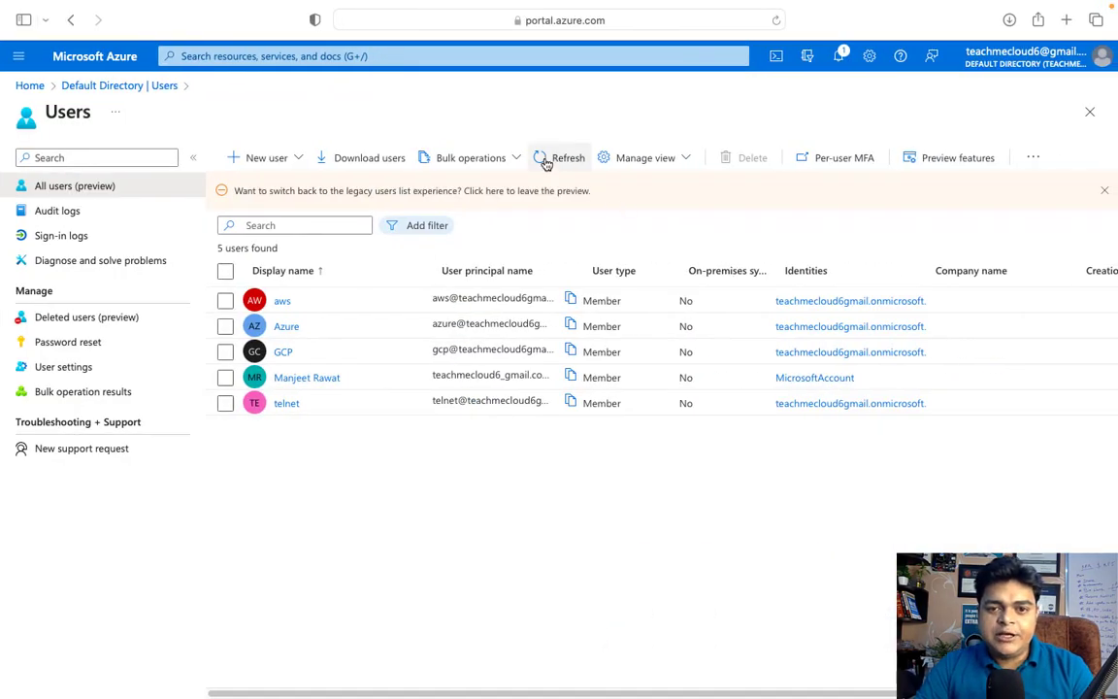
{"action": "left_click", "coordinate": [546, 160]}
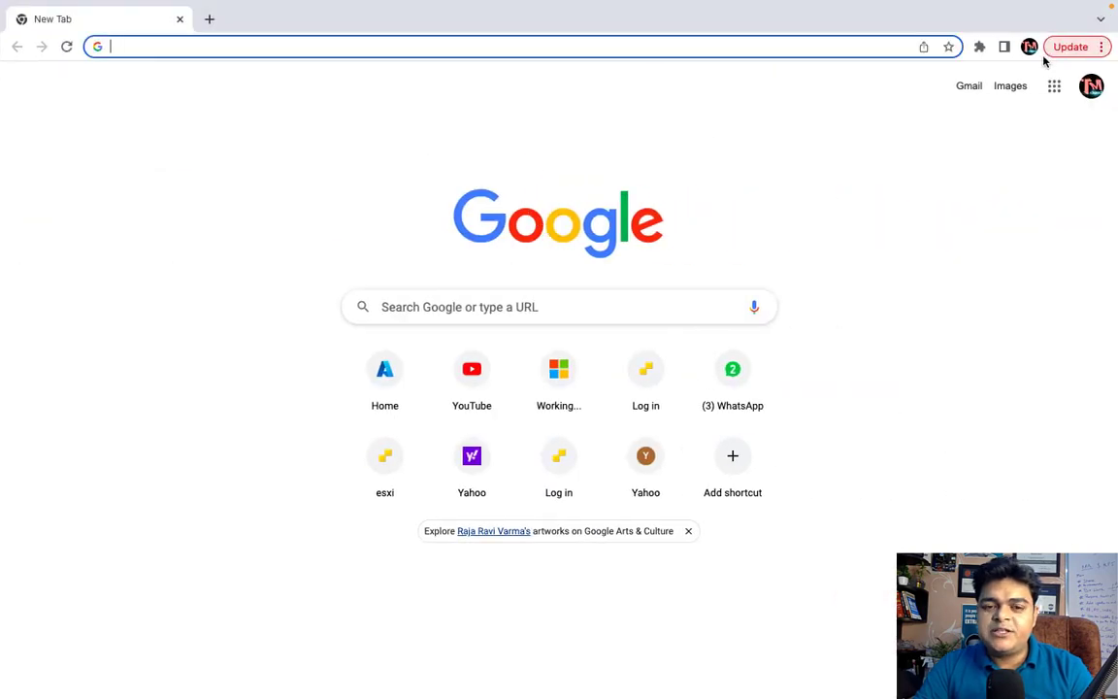
Close the extra New Tab Chrome window to bring up the My Sign-Ins setup window
{"action": "mouse_move", "coordinate": [314, 5]}
{"action": "left_click", "coordinate": [20, 32]}
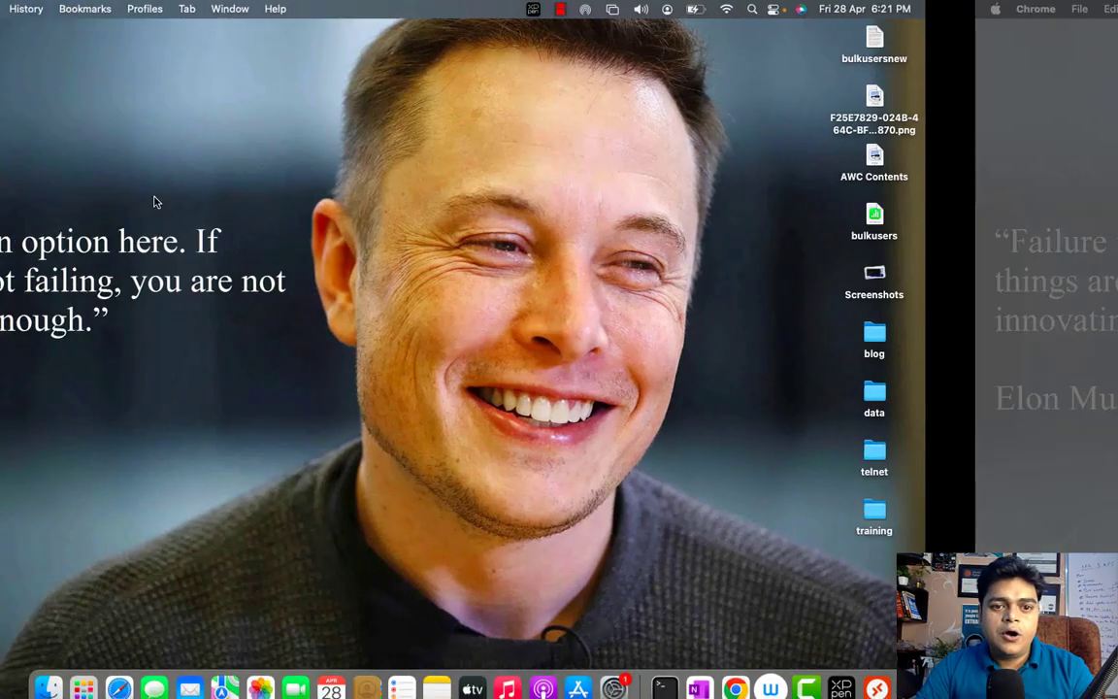
{"action": "key", "text": "ctrl+Right"}
{"action": "key", "text": "ctrl+Right"}
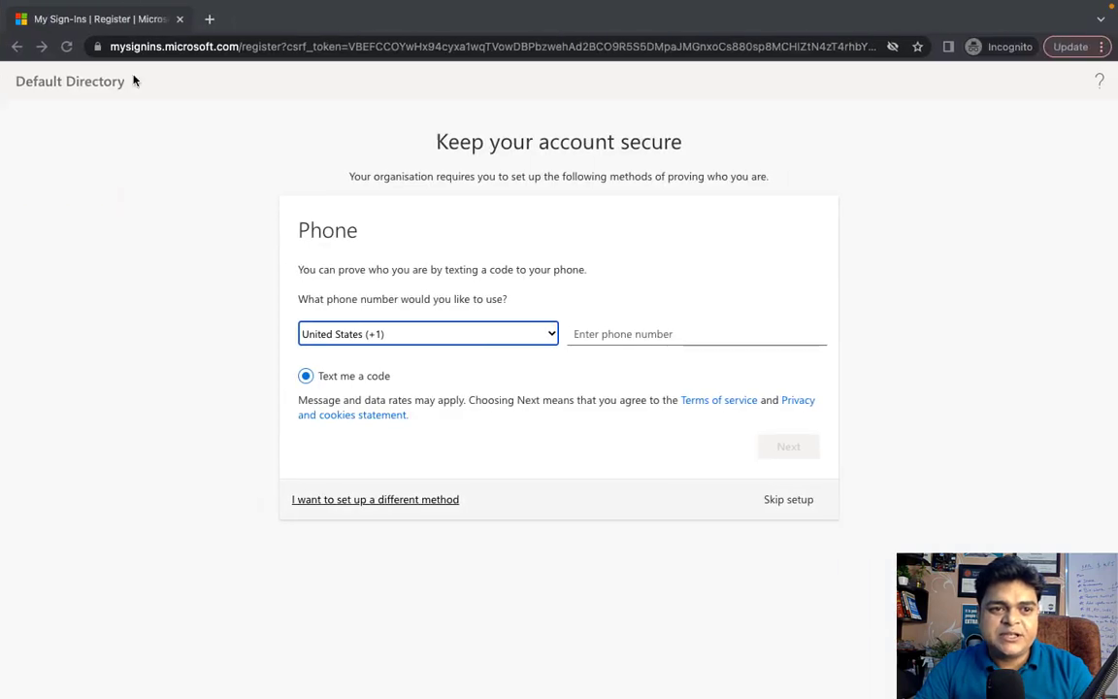
Close the full-screen My Sign-Ins browser window and switch to the Windows Server session
{"action": "mouse_move", "coordinate": [25, 5]}
{"action": "left_click", "coordinate": [20, 30]}
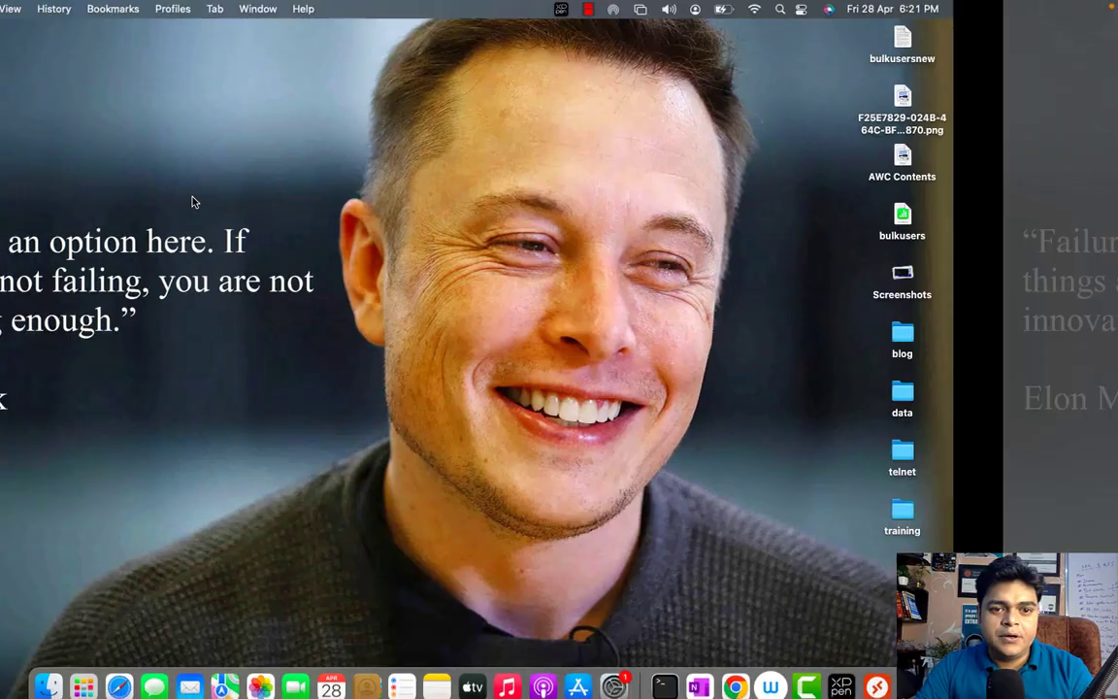
{"action": "key", "text": "ctrl+Right"}
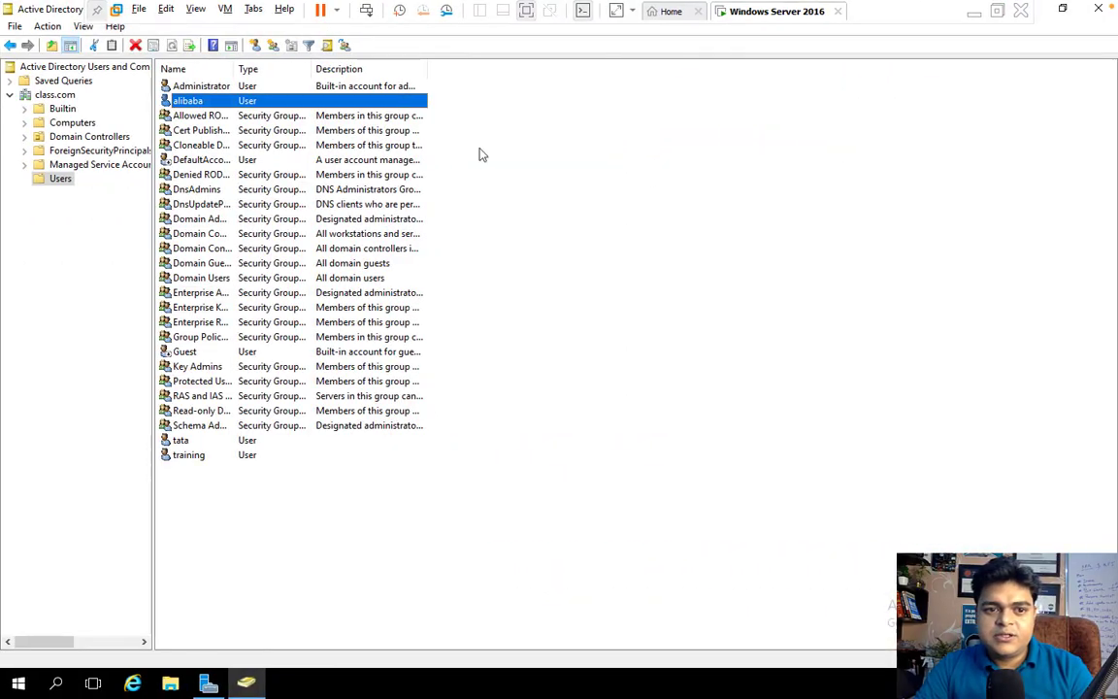
Close Server Manager and minimize the Active Directory Users and Computers console
{"action": "left_click", "coordinate": [1063, 10]}
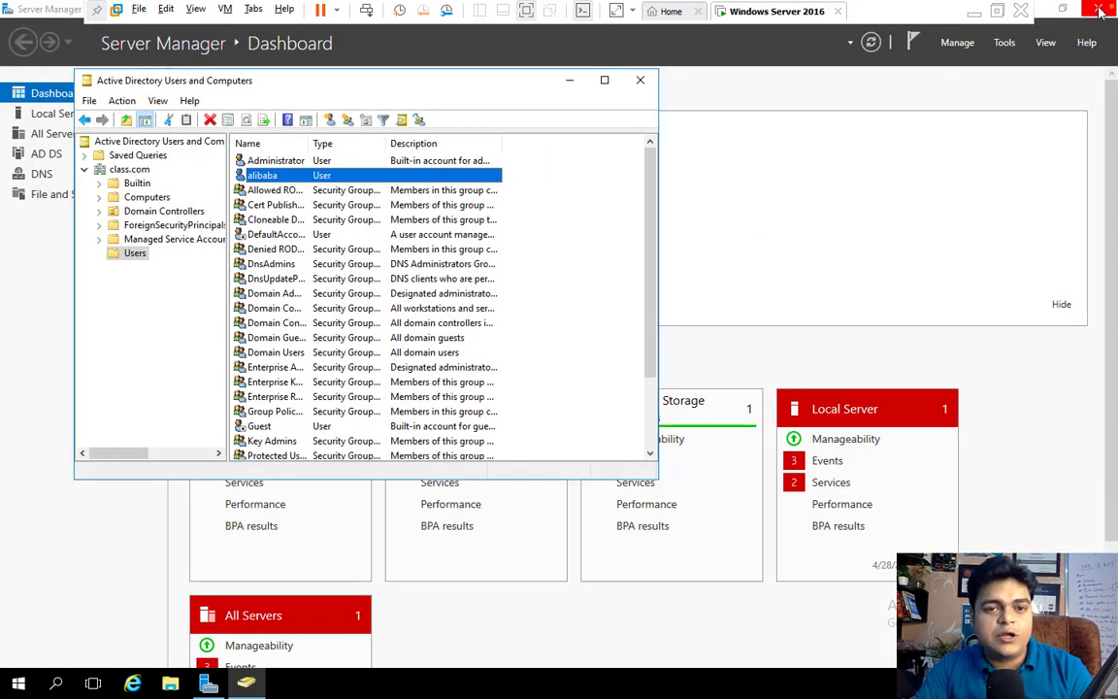
{"action": "mouse_move", "coordinate": [1100, 2]}
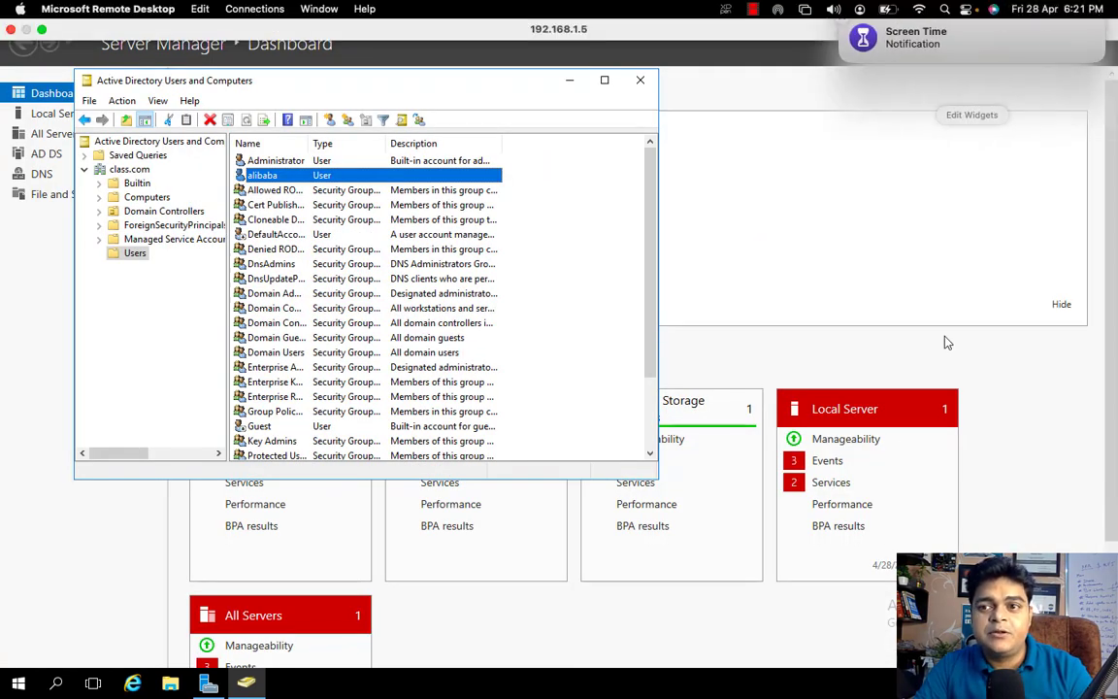
{"action": "left_click", "coordinate": [938, 143]}
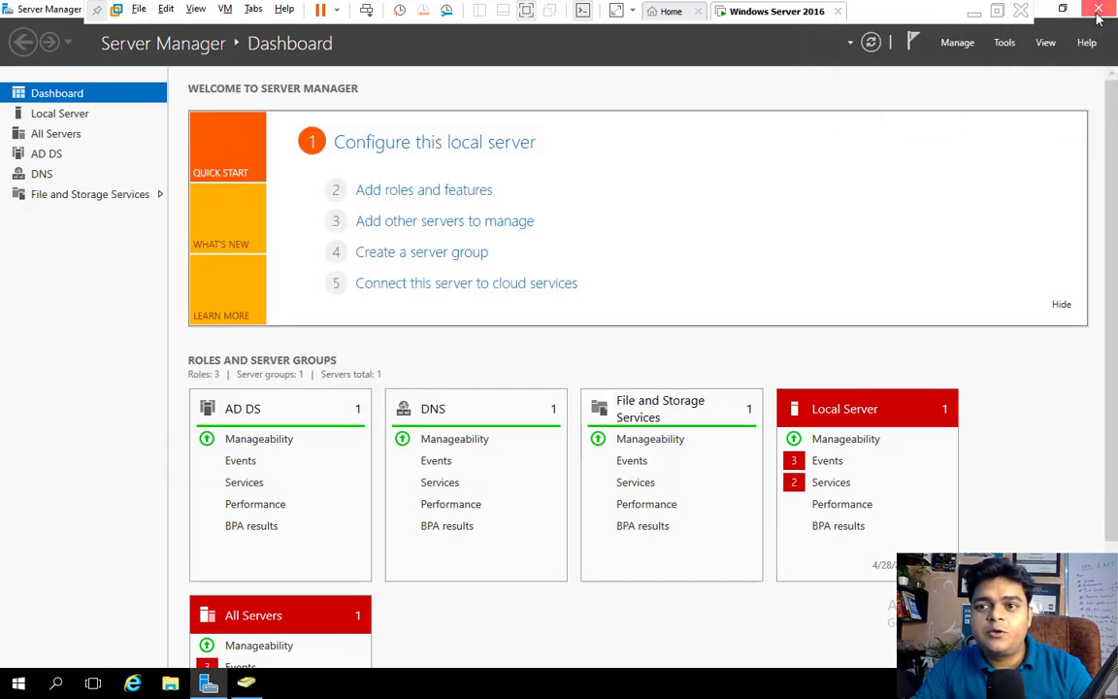
{"action": "left_click", "coordinate": [1099, 13]}
{"action": "left_click", "coordinate": [569, 77]}
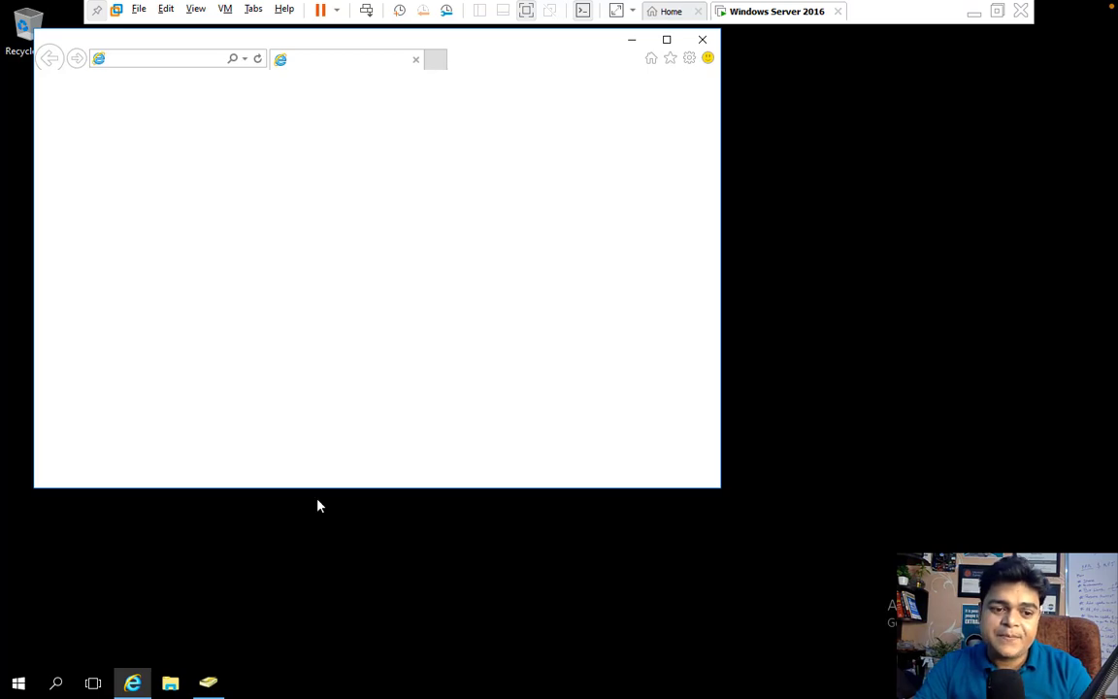
Dismiss the Internet Explorer 11 setup prompt and launch Server Manager from Start
{"action": "left_click", "coordinate": [19, 687]}
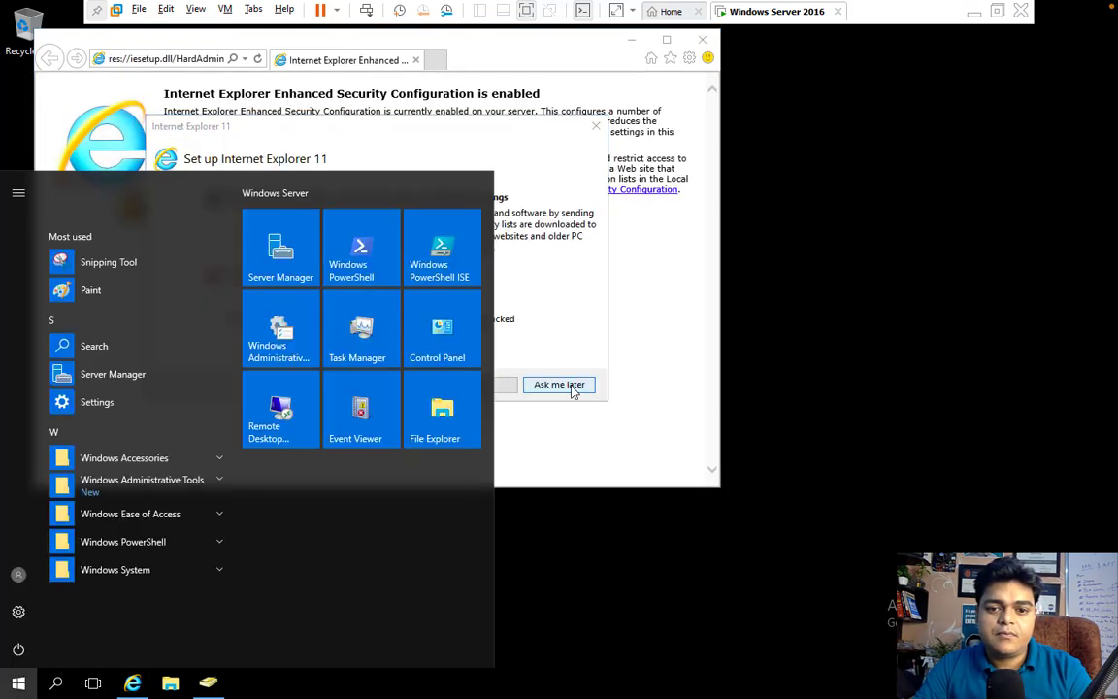
{"action": "left_click", "coordinate": [559, 385]}
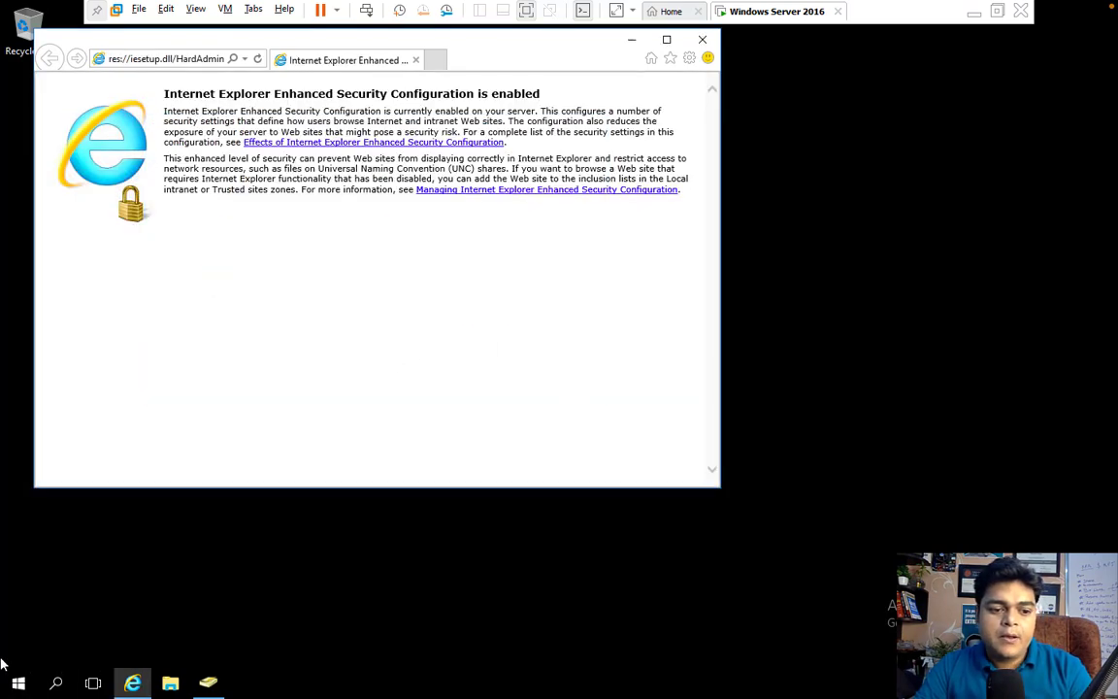
{"action": "left_click", "coordinate": [18, 683]}
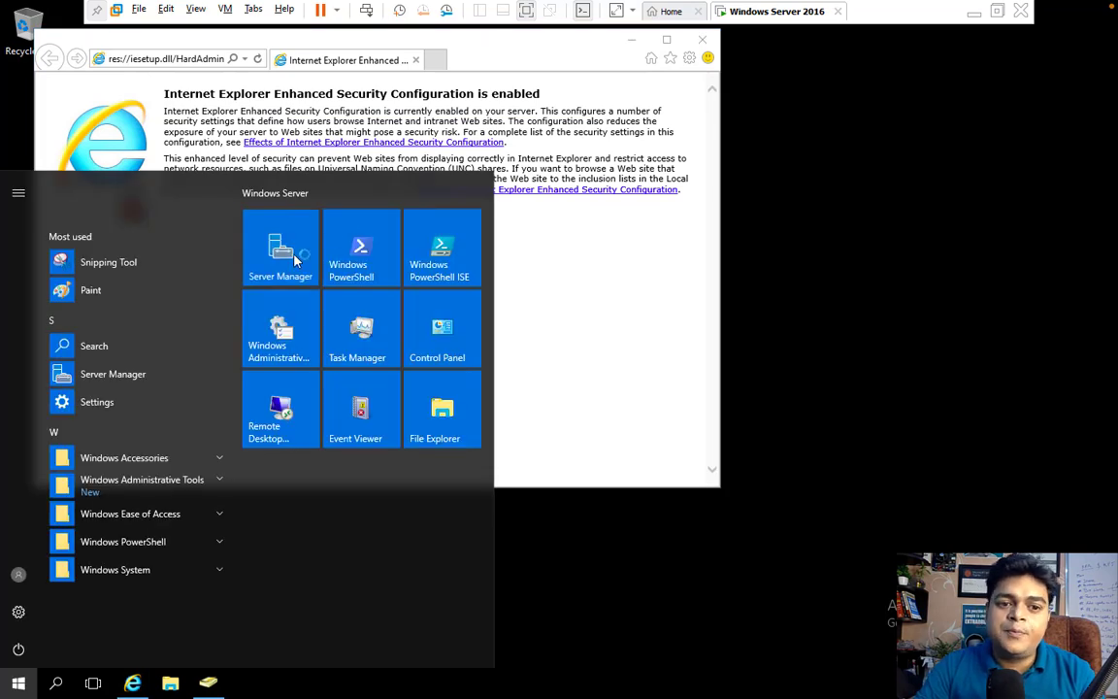
{"action": "left_click", "coordinate": [281, 251]}
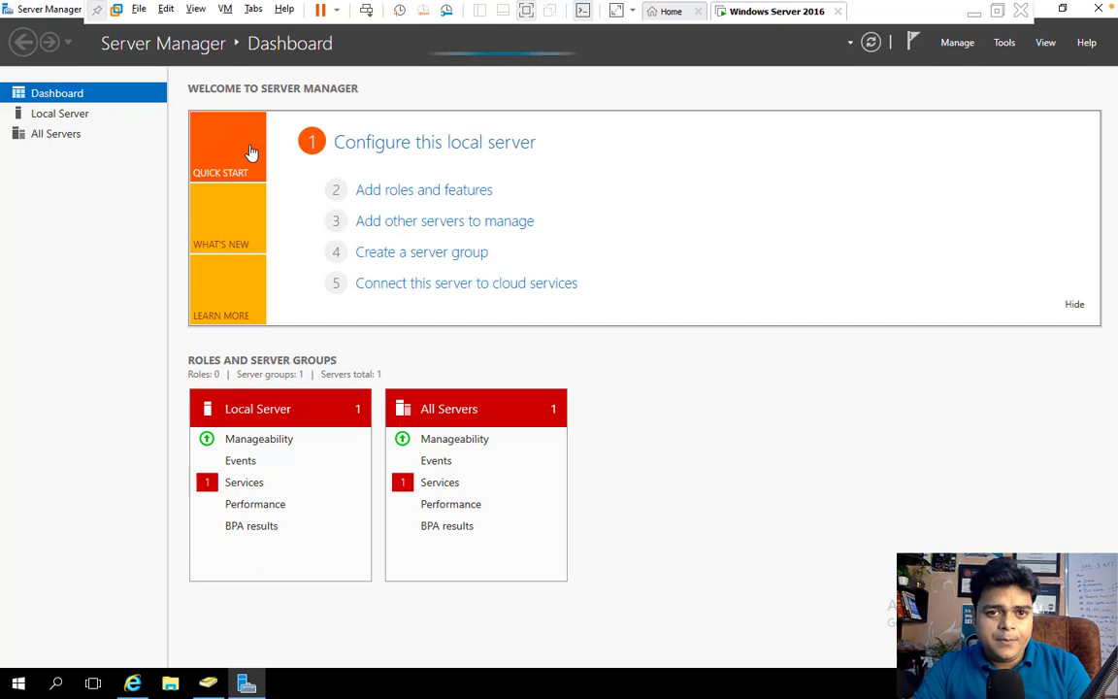
Under Local Server, set IE Enhanced Security Configuration Off for Administrators and Users, then close Server Manager
{"action": "left_click", "coordinate": [59, 114]}
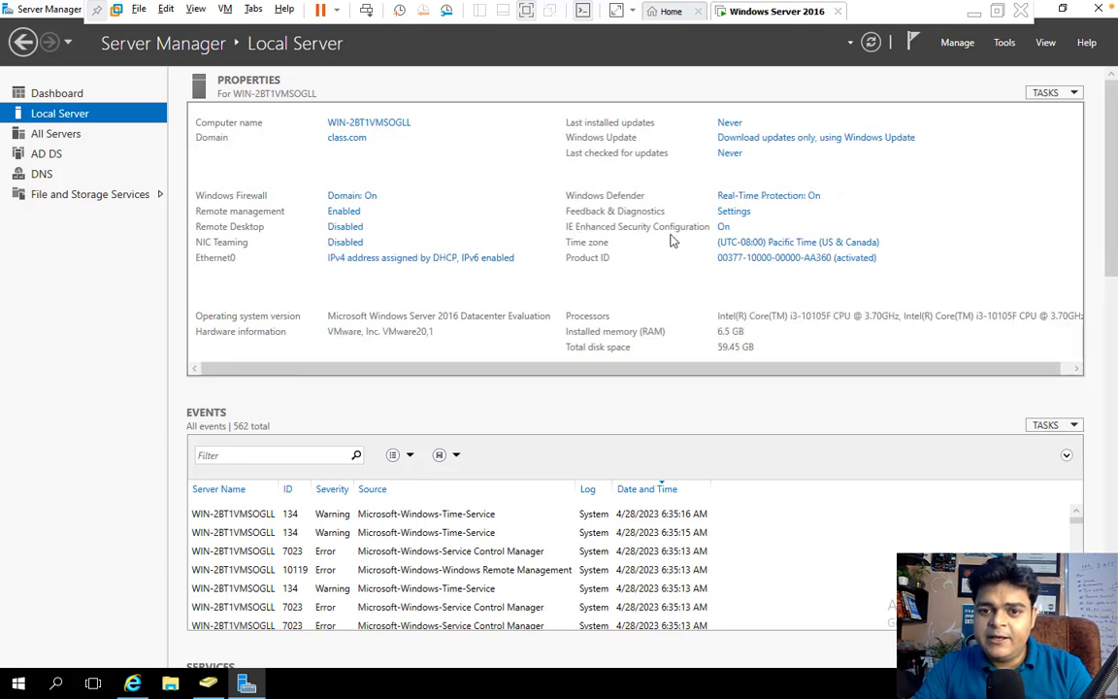
{"action": "left_click", "coordinate": [722, 227]}
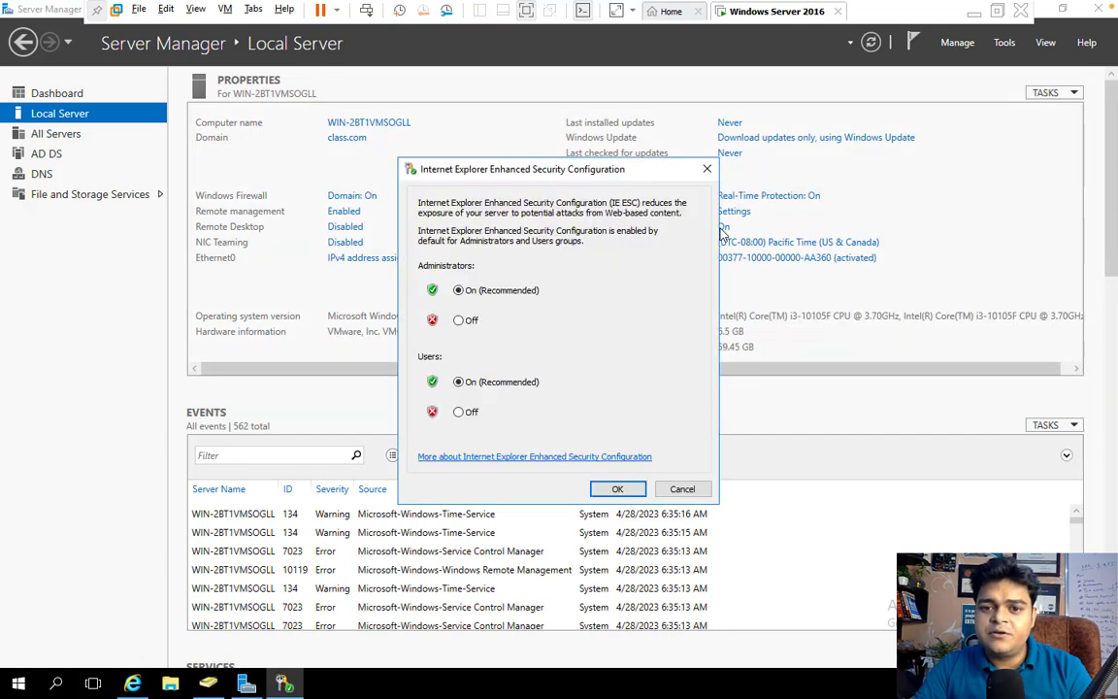
{"action": "left_click", "coordinate": [460, 320]}
{"action": "left_click", "coordinate": [460, 412]}
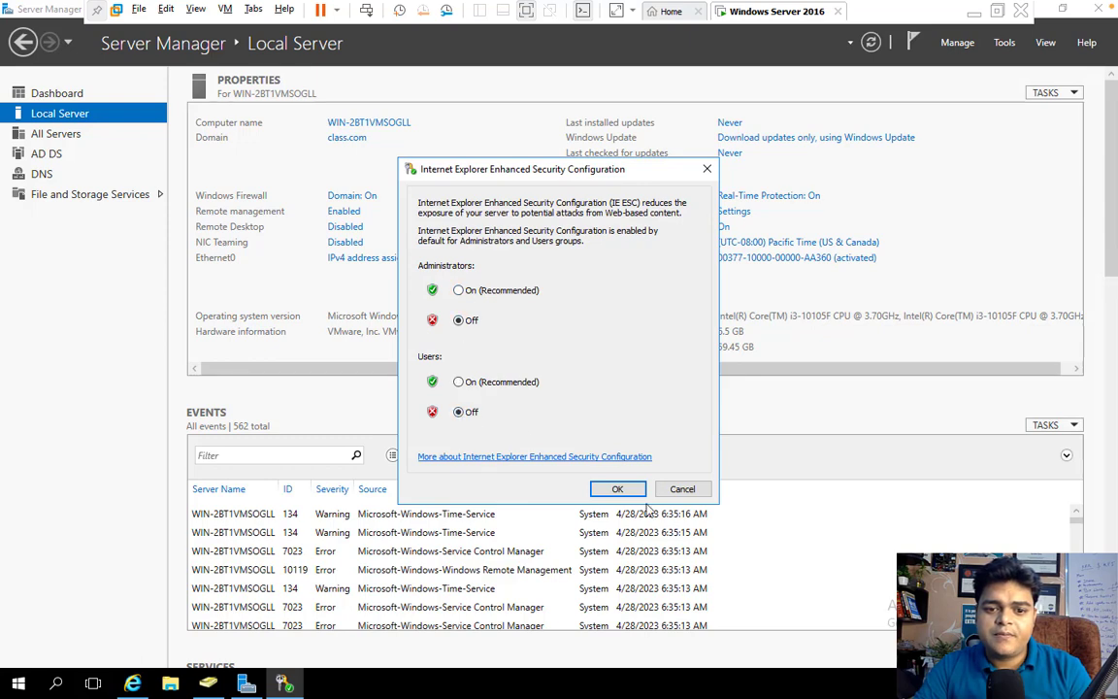
{"action": "left_click", "coordinate": [614, 488]}
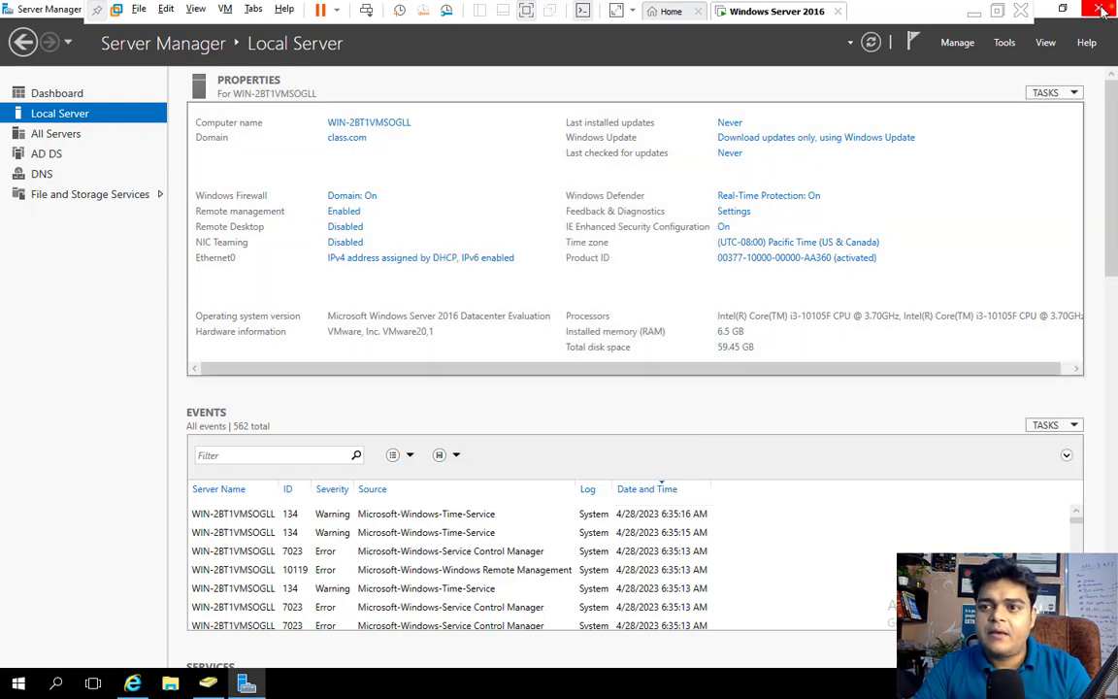
{"action": "left_click", "coordinate": [1112, 7]}
{"action": "left_click", "coordinate": [180, 60]}
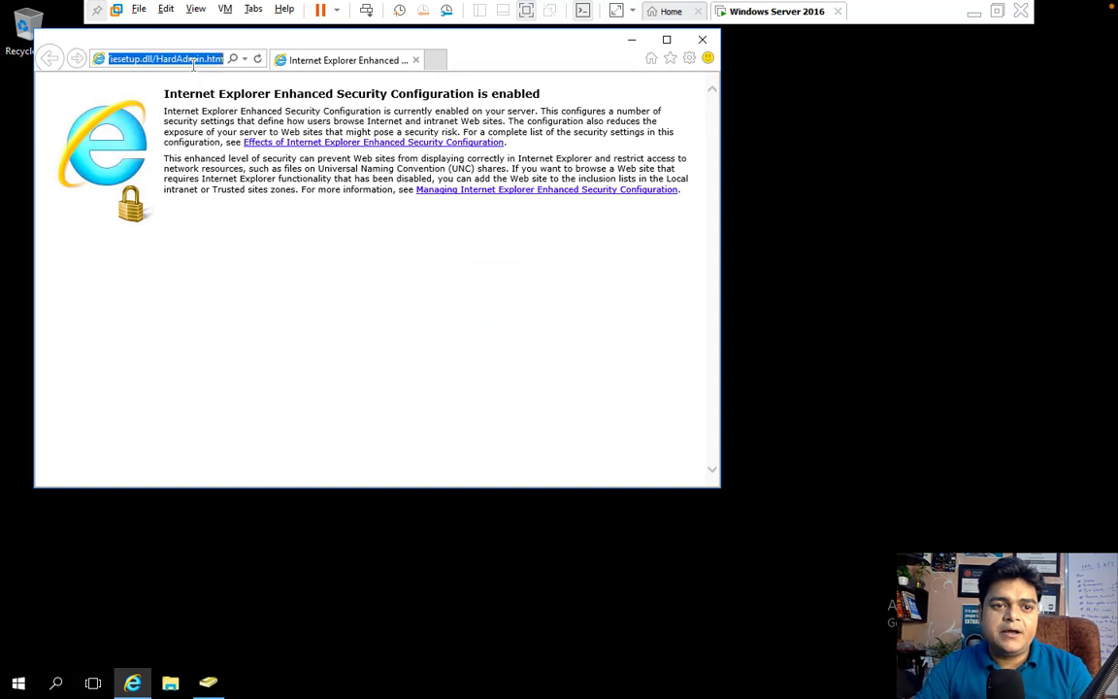
Search Bing for 'google', dismiss blocked-content warnings, open google.co.in and maximize Internet Explorer
{"action": "type", "text": "goo"}
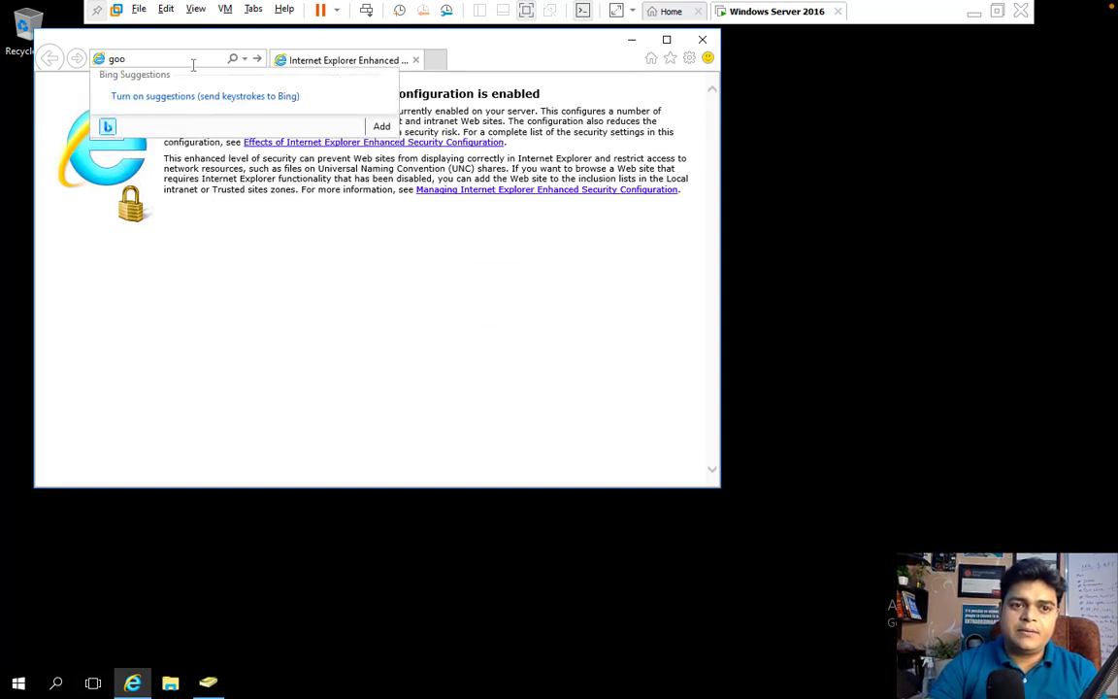
{"action": "type", "text": "gle"}
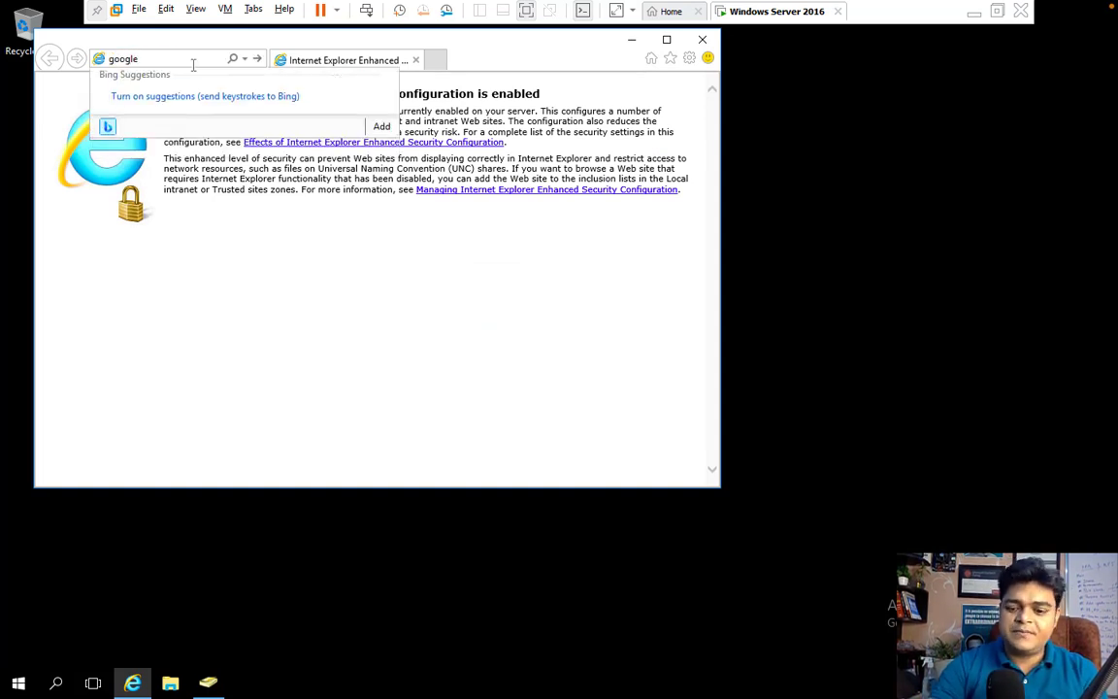
{"action": "key", "text": "Return"}
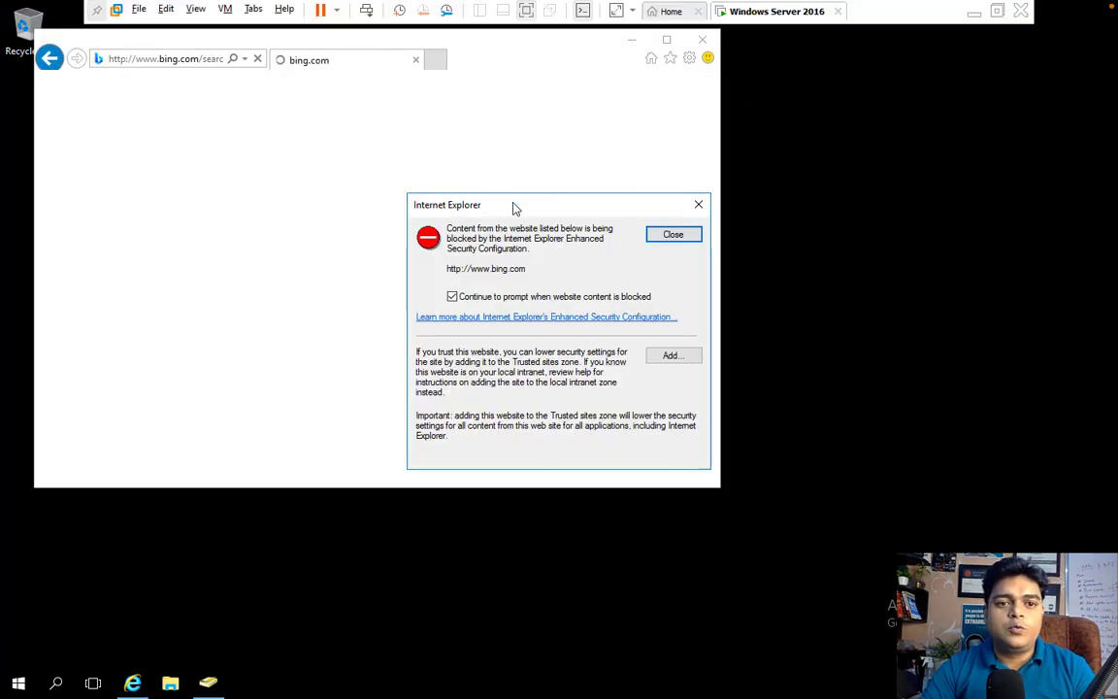
{"action": "left_click", "coordinate": [673, 236]}
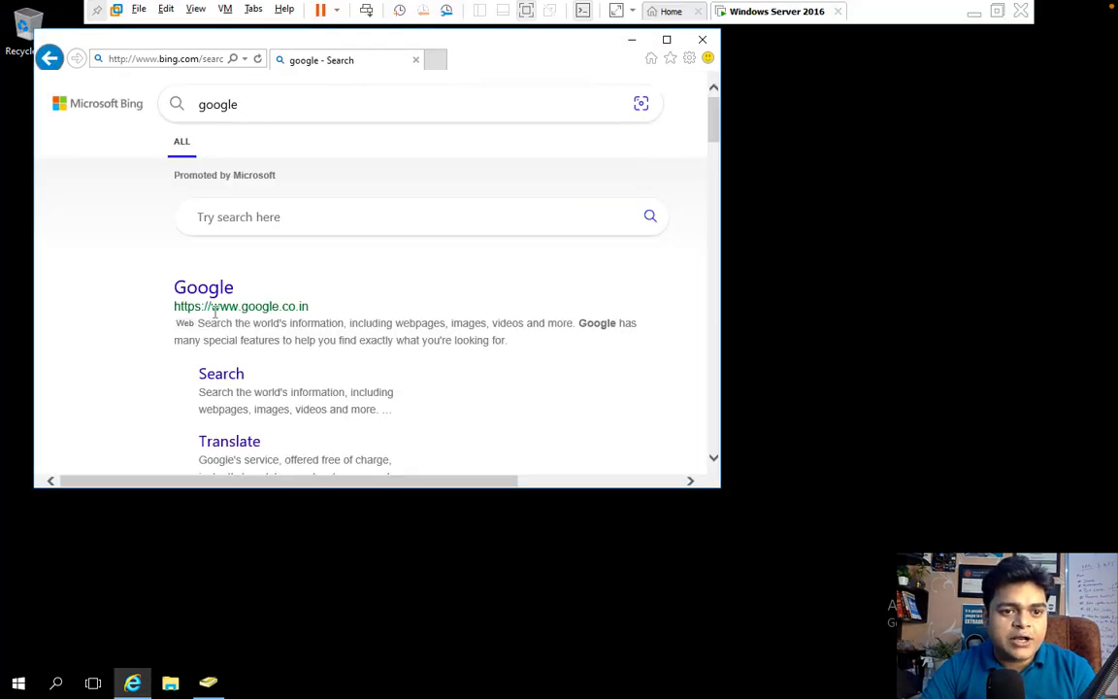
{"action": "left_click", "coordinate": [207, 289]}
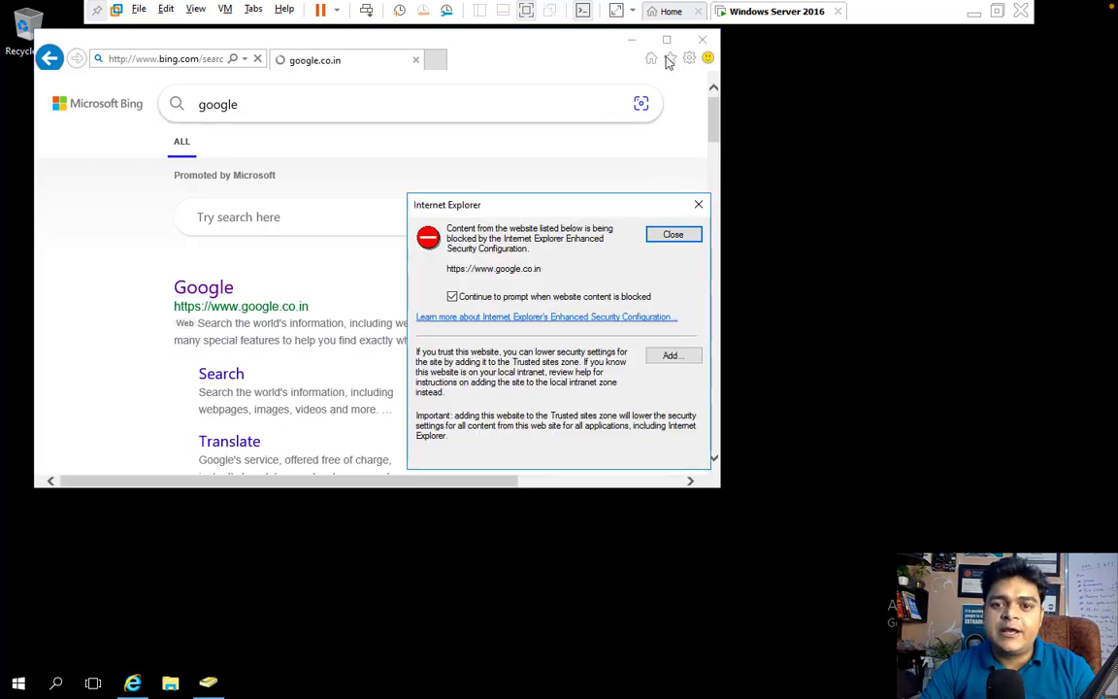
{"action": "left_click", "coordinate": [674, 234]}
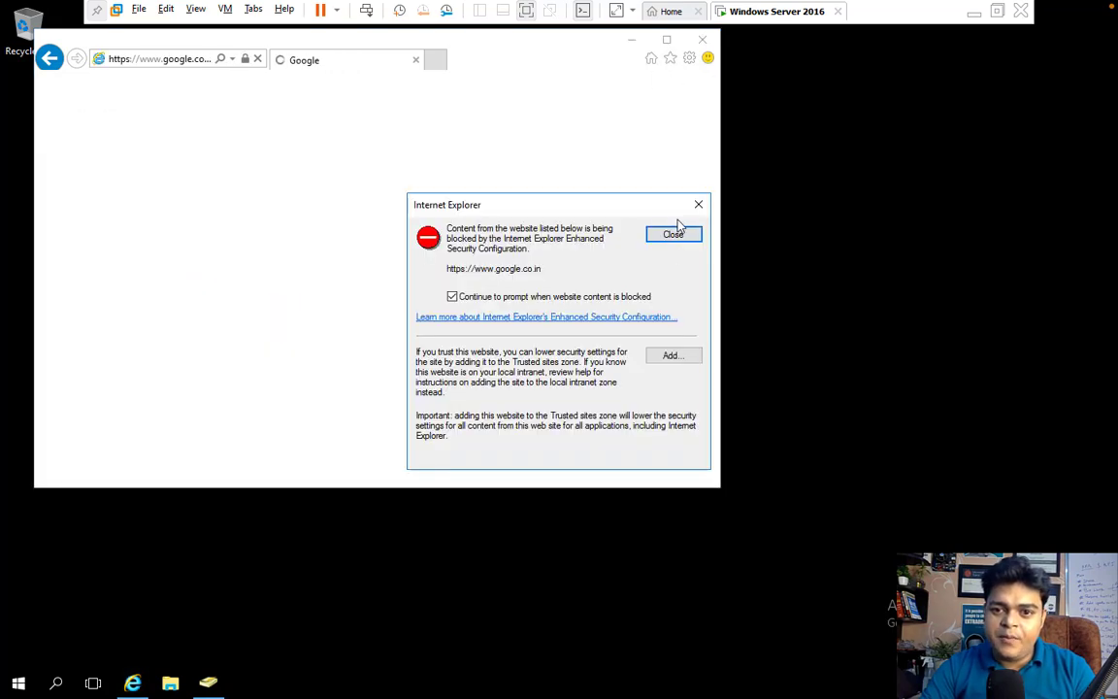
{"action": "left_click", "coordinate": [672, 233]}
{"action": "left_click", "coordinate": [667, 39]}
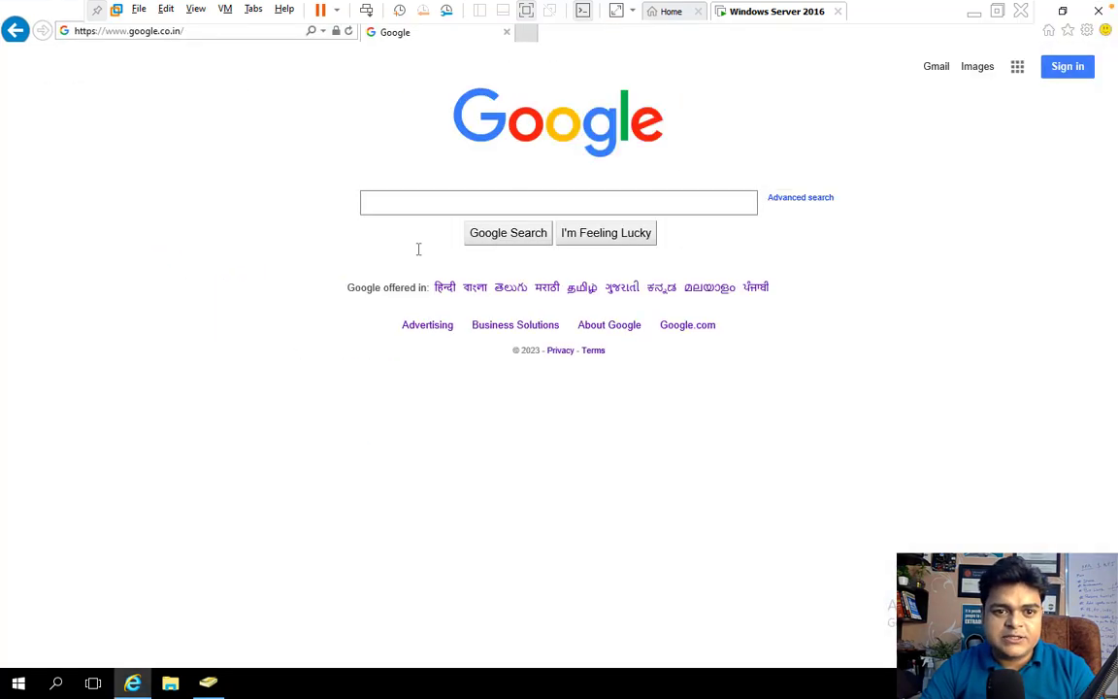
Search Google for 'download azure ad connect'
{"action": "left_click", "coordinate": [416, 211]}
{"action": "type", "text": "d"}
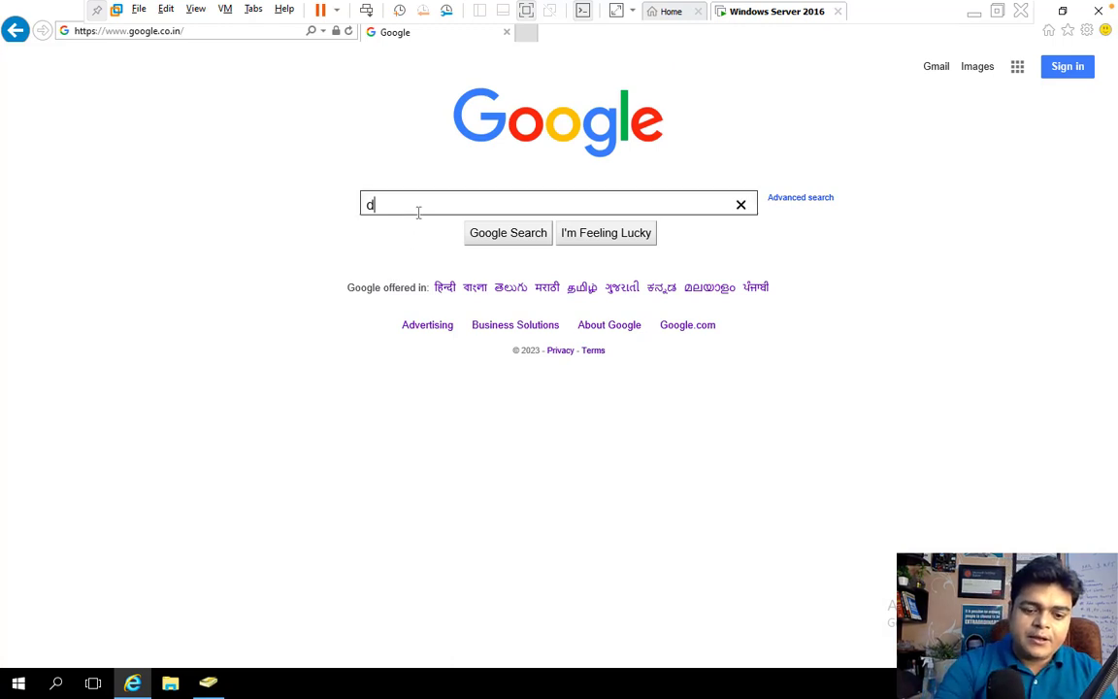
{"action": "type", "text": "ownloa"}
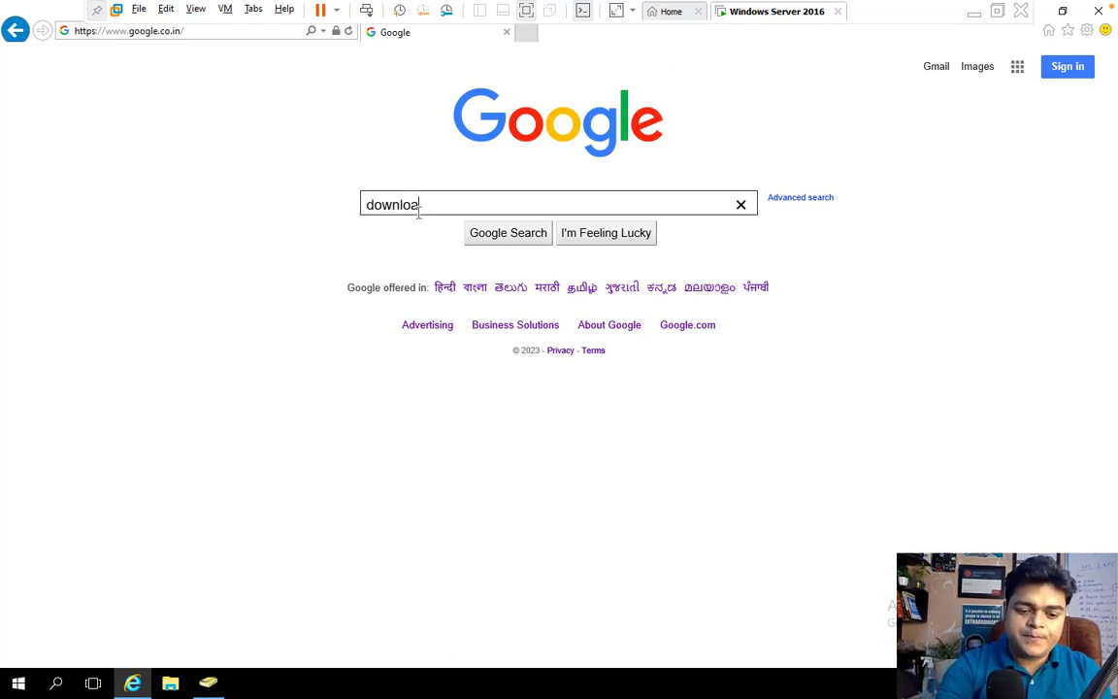
{"action": "type", "text": "d azure "}
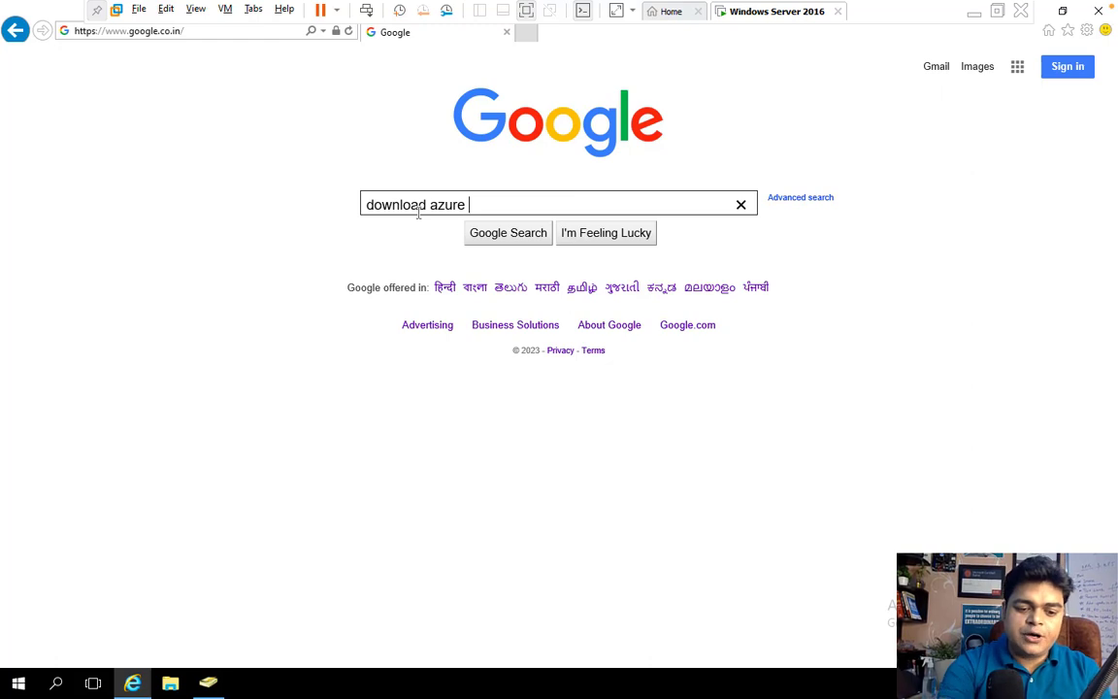
{"action": "type", "text": "ad conn"}
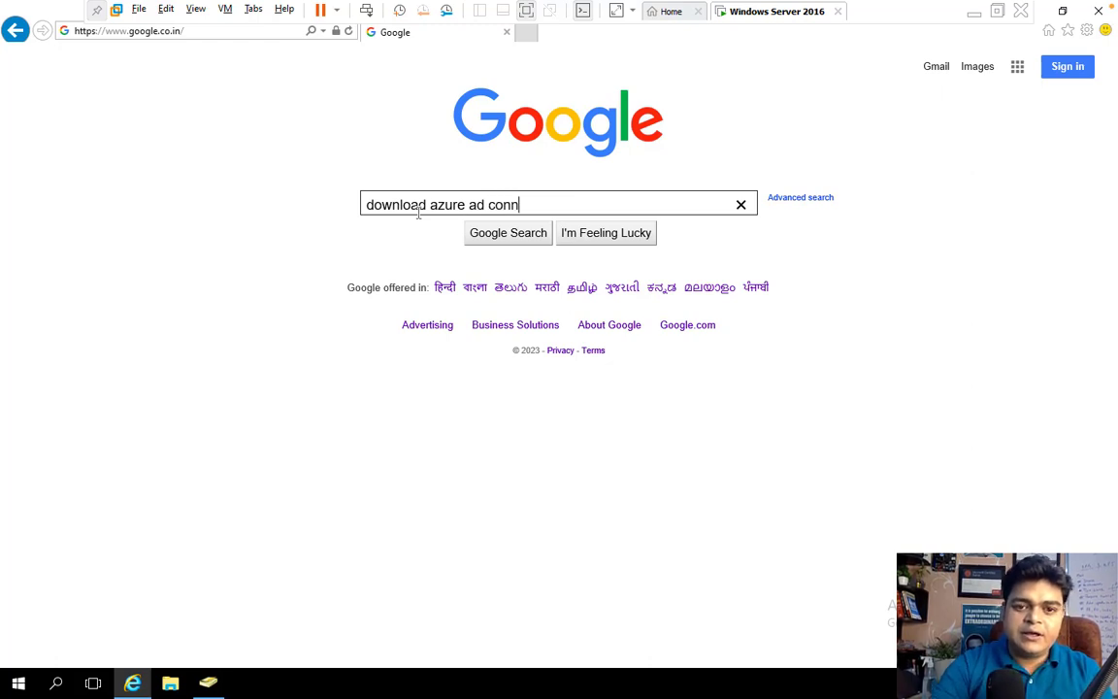
{"action": "type", "text": "ect"}
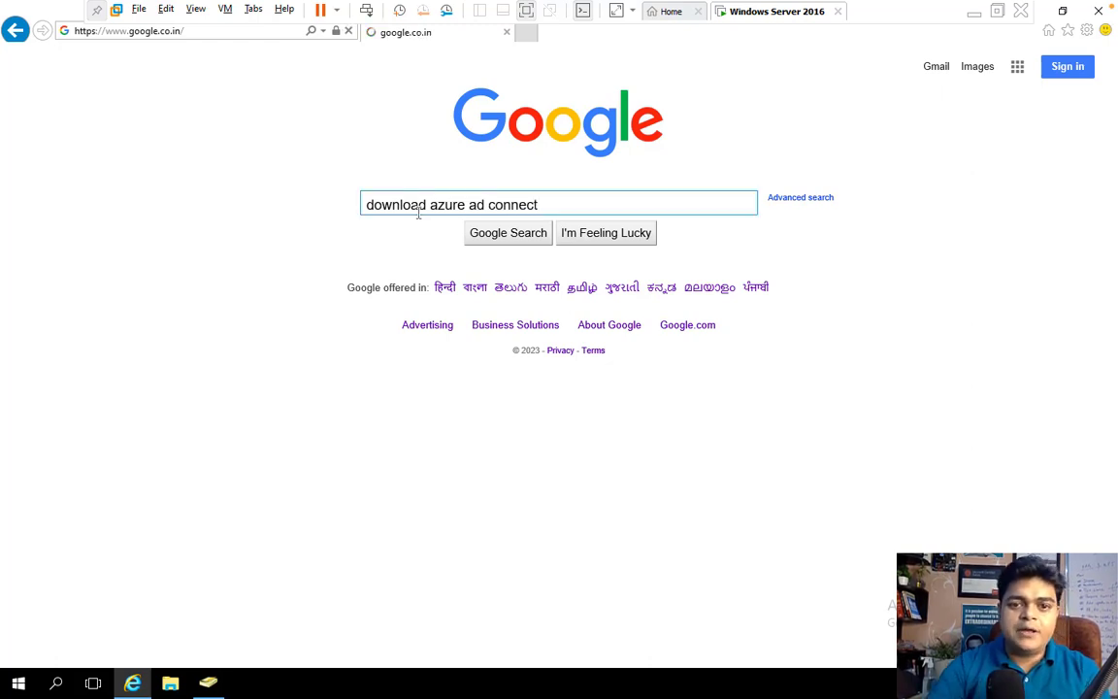
{"action": "key", "text": "Return"}
Add google.co.in to Trusted sites and open Microsoft's Azure AD Connect download result
{"action": "left_click", "coordinate": [670, 357]}
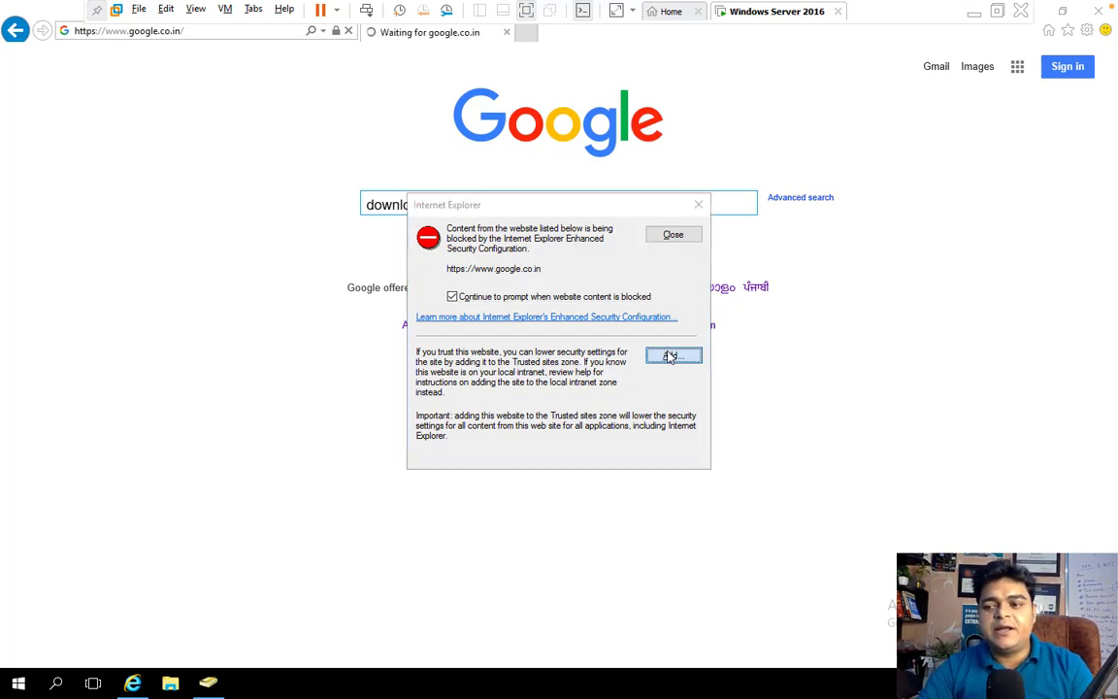
{"action": "left_click", "coordinate": [668, 323]}
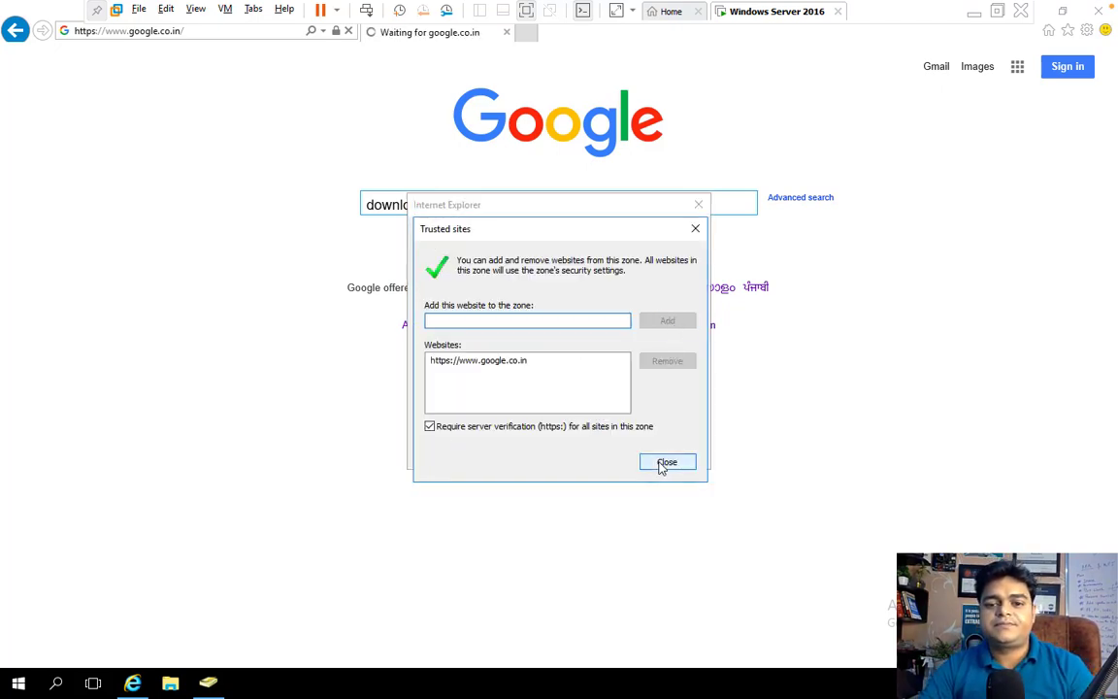
{"action": "left_click", "coordinate": [664, 464]}
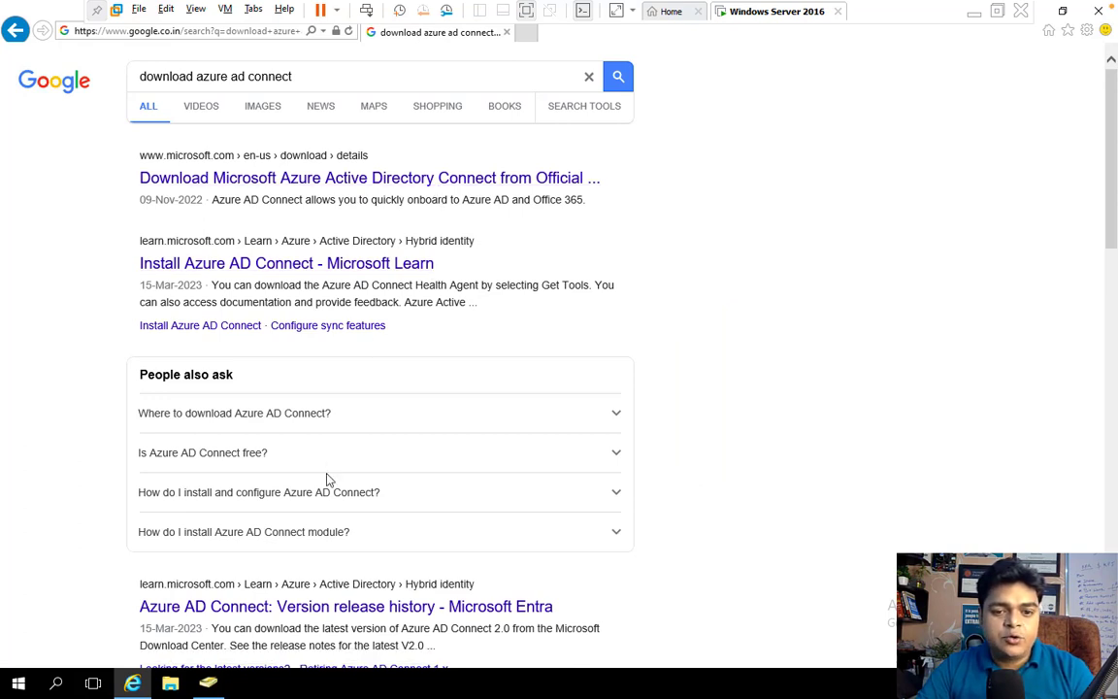
{"action": "left_click", "coordinate": [404, 181]}
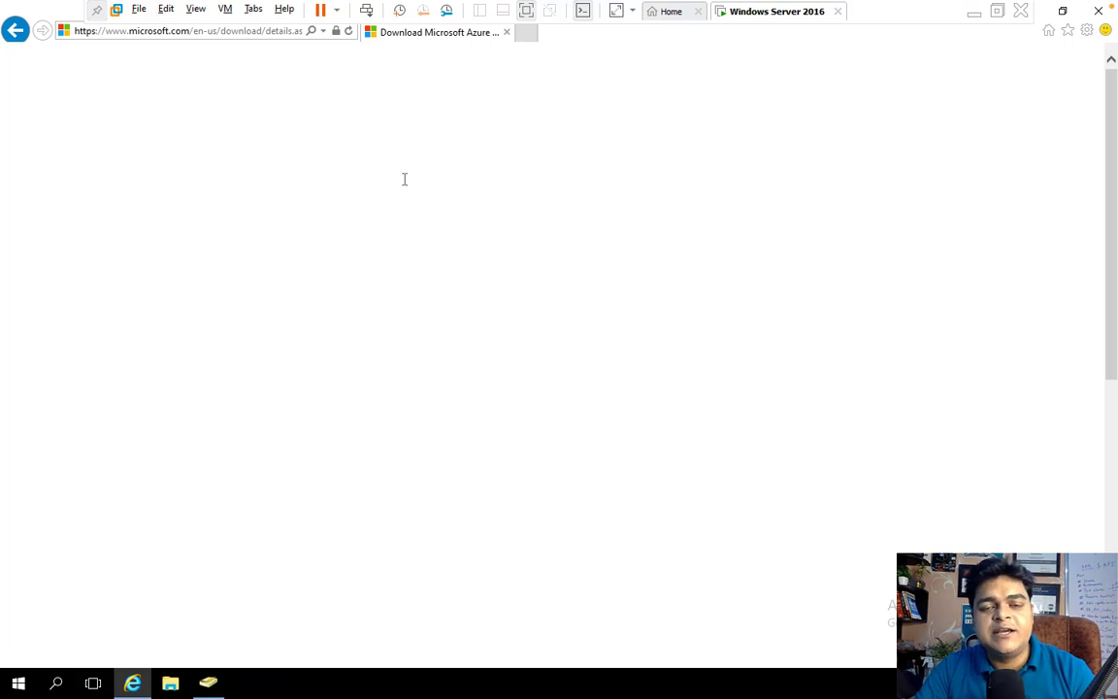
Download and run the 143 MB AzureADConnect.msi installer, then close Internet Explorer
{"action": "scroll", "coordinate": [373, 397], "scroll_direction": "down", "scroll_amount": 2}
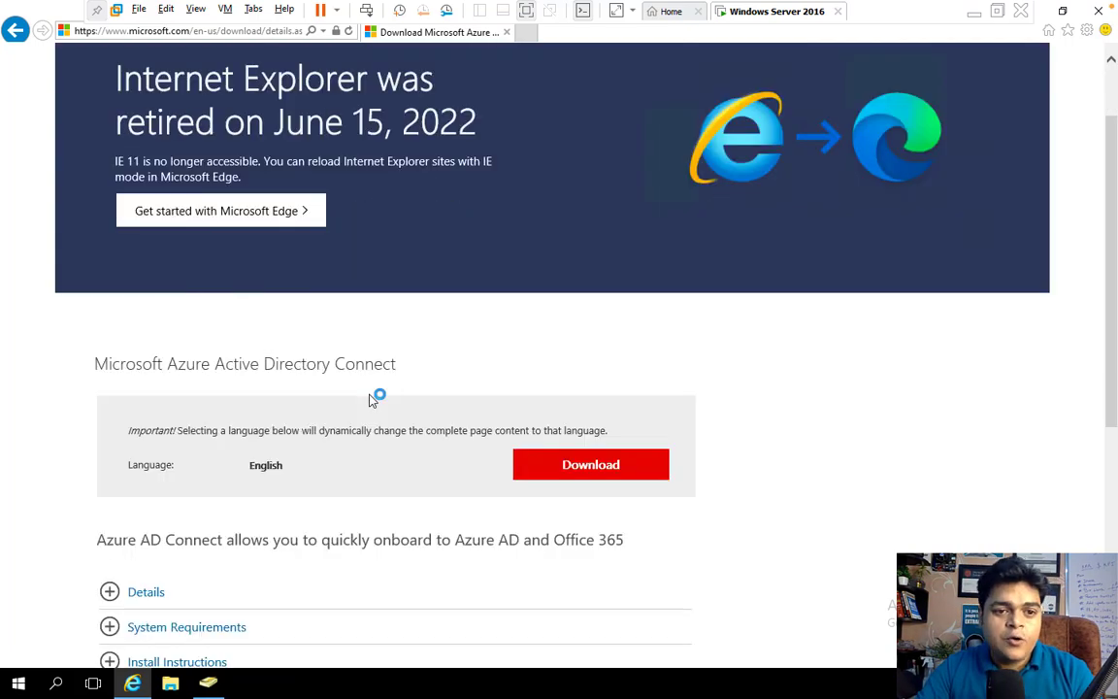
{"action": "left_click", "coordinate": [601, 467]}
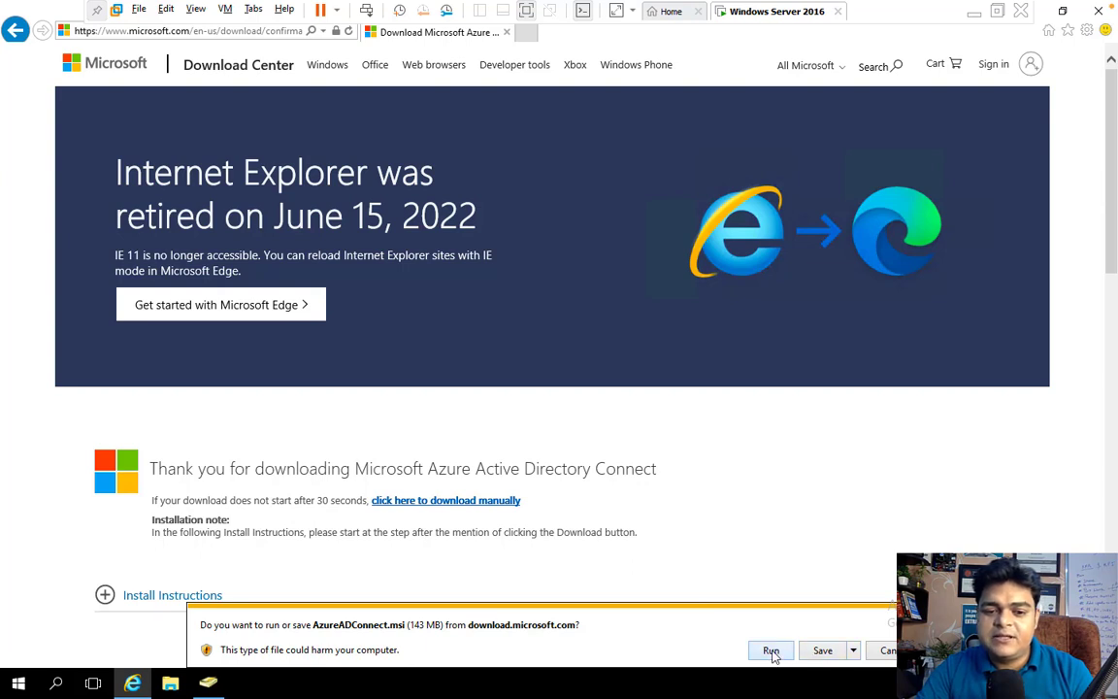
{"action": "left_click", "coordinate": [771, 652]}
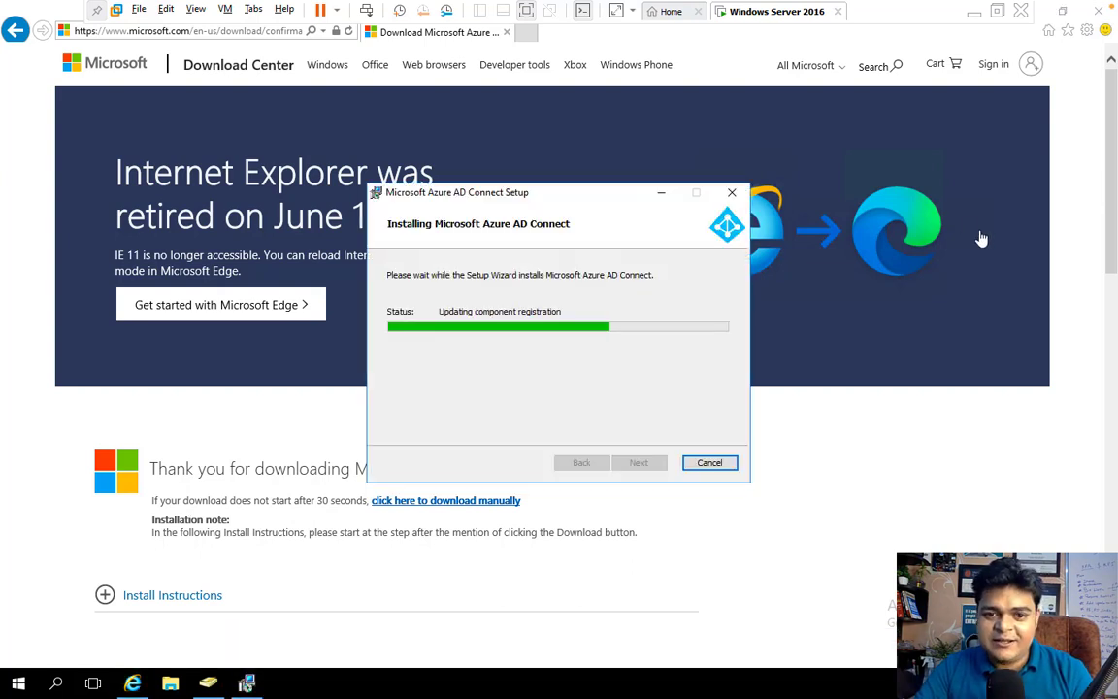
{"action": "left_click", "coordinate": [1100, 13]}
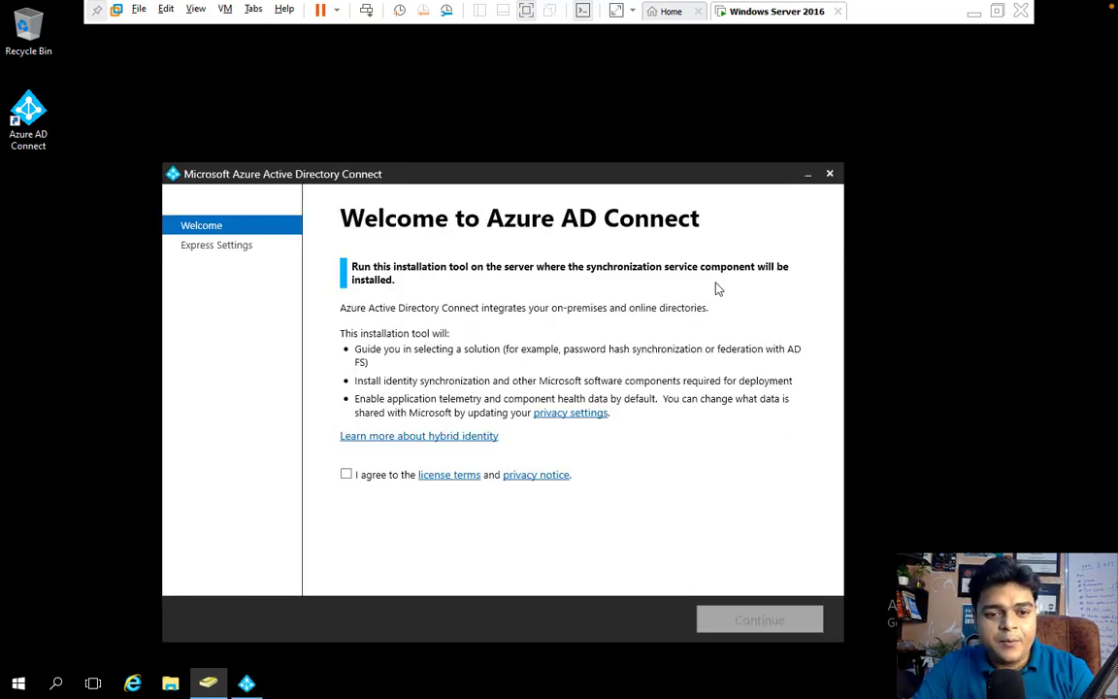
Agree to the Azure AD Connect license terms, continue, and pick Use express settings
{"action": "left_click", "coordinate": [347, 475]}
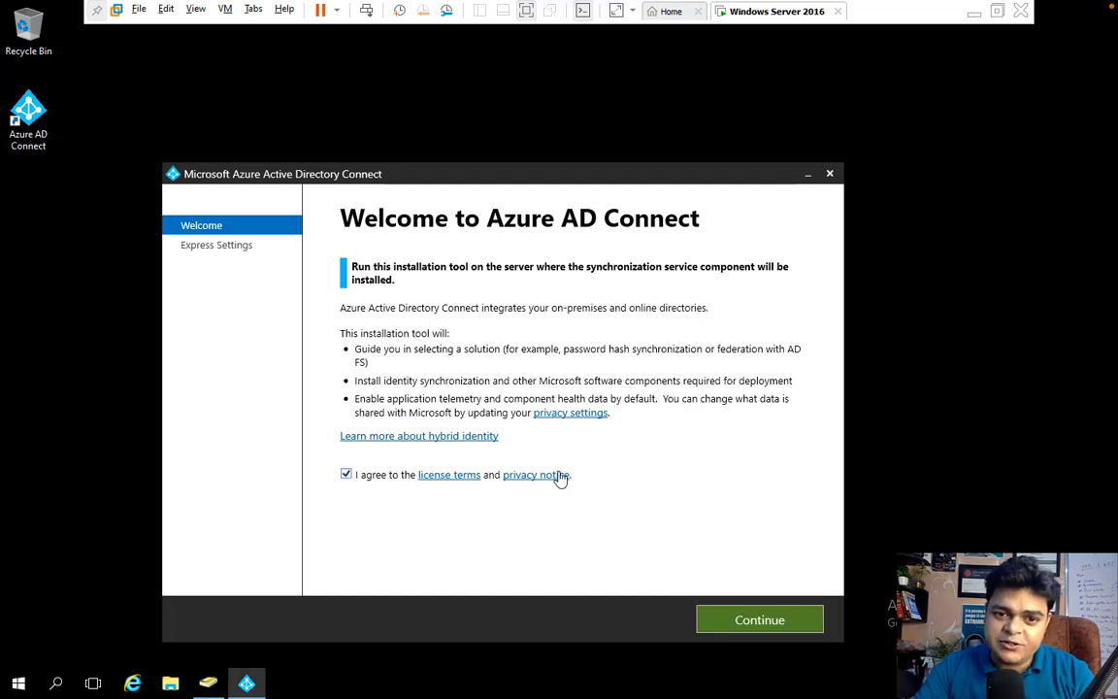
{"action": "left_click", "coordinate": [761, 621]}
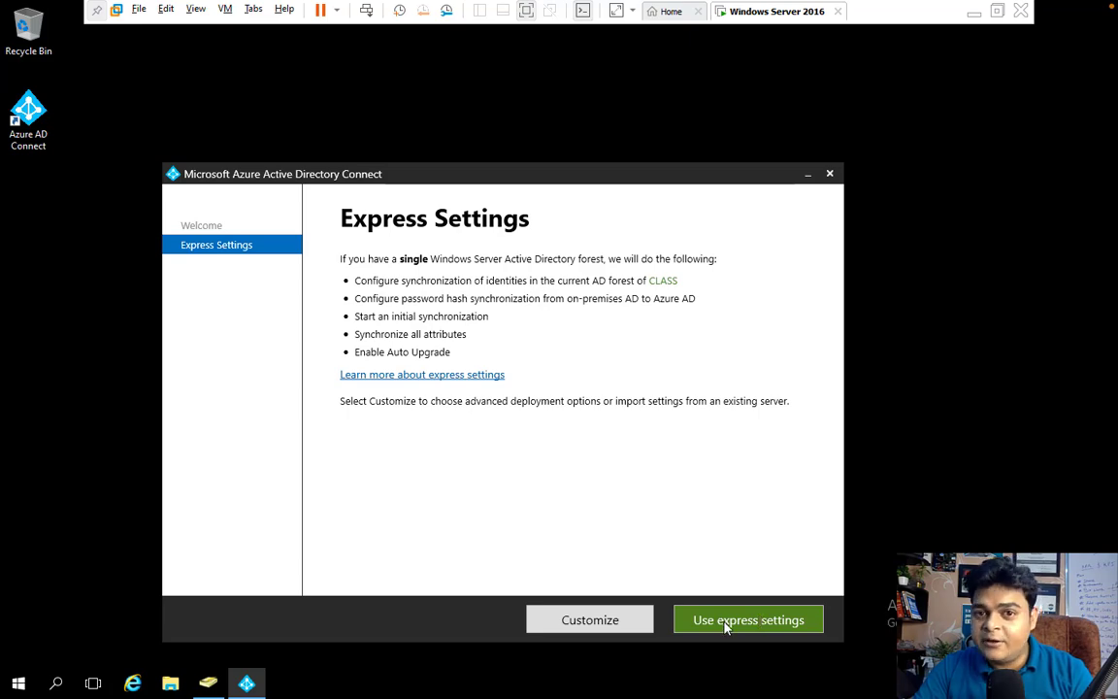
{"action": "left_click", "coordinate": [726, 624]}
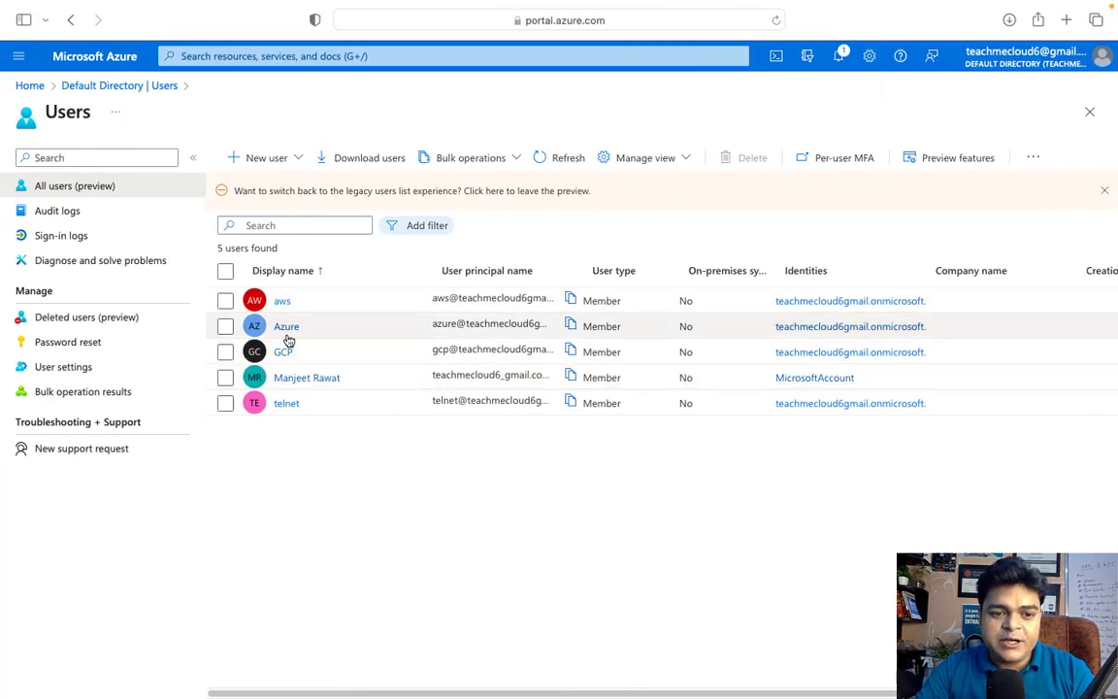
Copy the Azure user's user principal name from its details page, then return to the Windows Server VM
{"action": "left_click", "coordinate": [287, 328]}
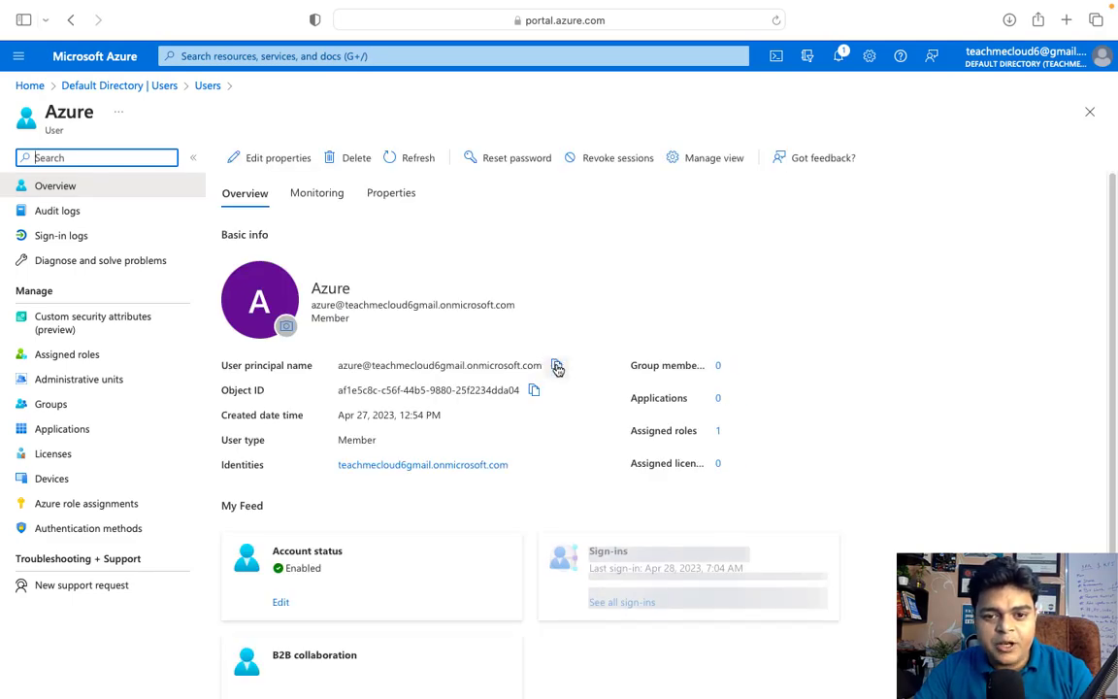
{"action": "left_click", "coordinate": [557, 366]}
{"action": "key", "text": "ctrl+Right"}
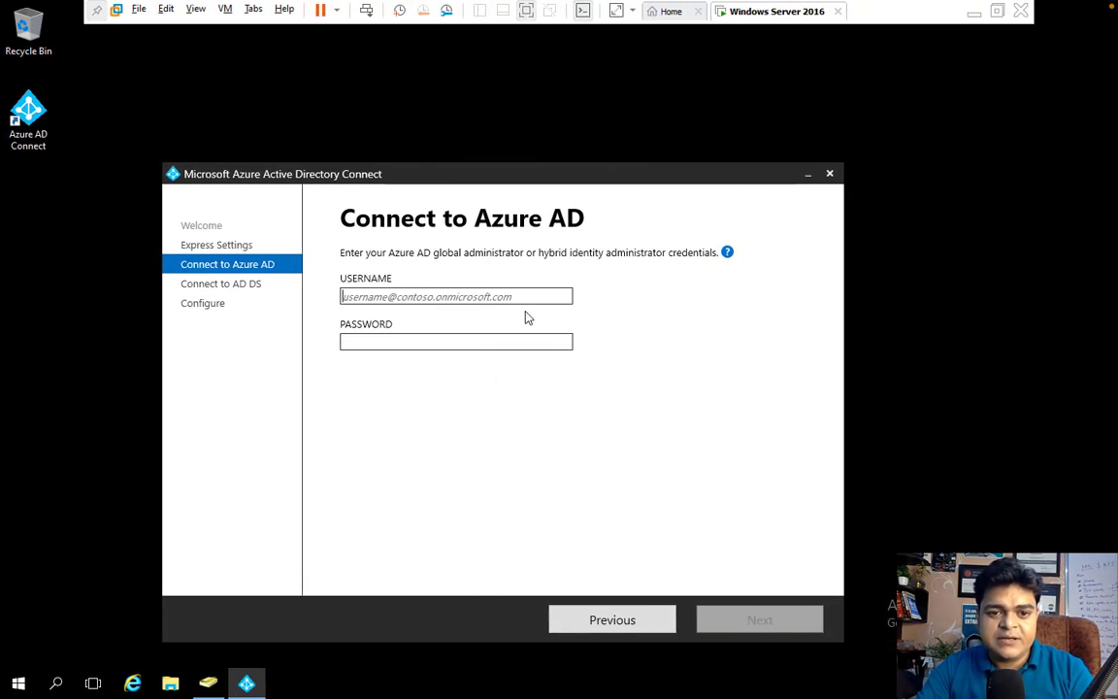
Sign in to Azure AD with the copied UPN as username and the administrator password
{"action": "key", "text": "ctrl+v"}
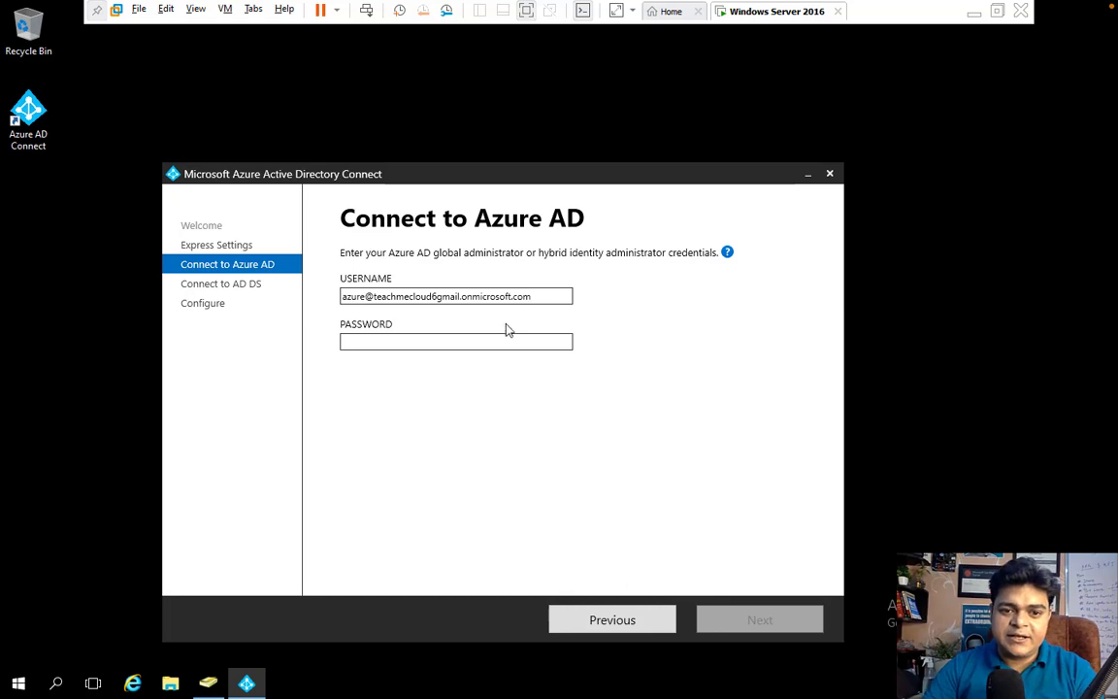
{"action": "left_click", "coordinate": [493, 342]}
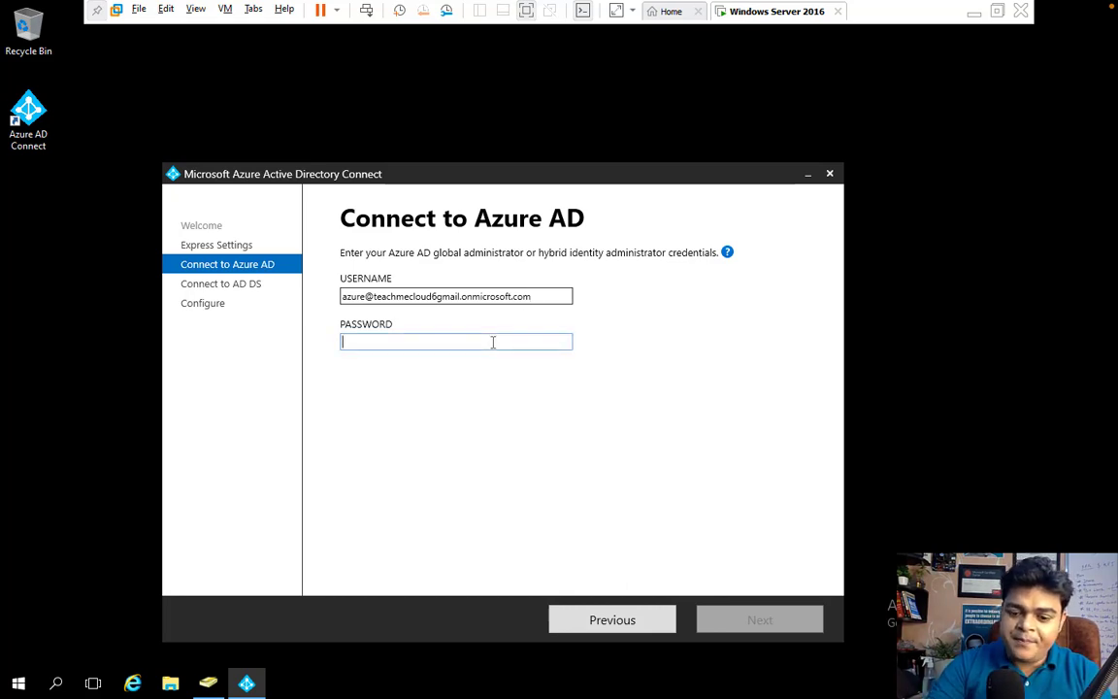
{"action": "type", "text": "*****"}
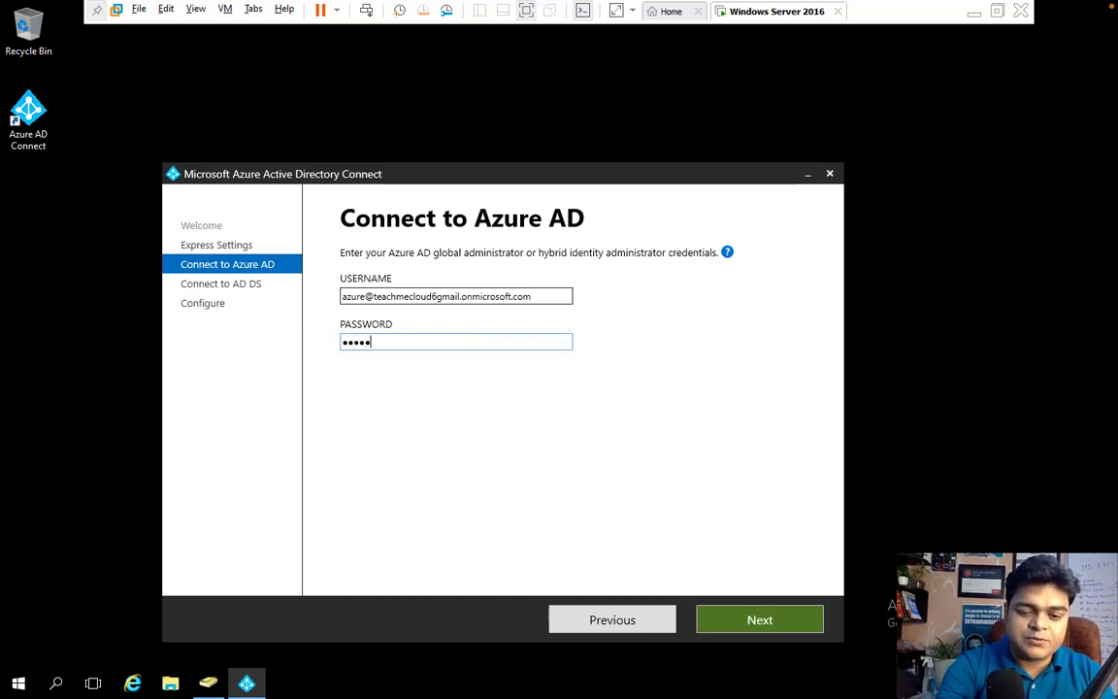
{"action": "type", "text": "*****"}
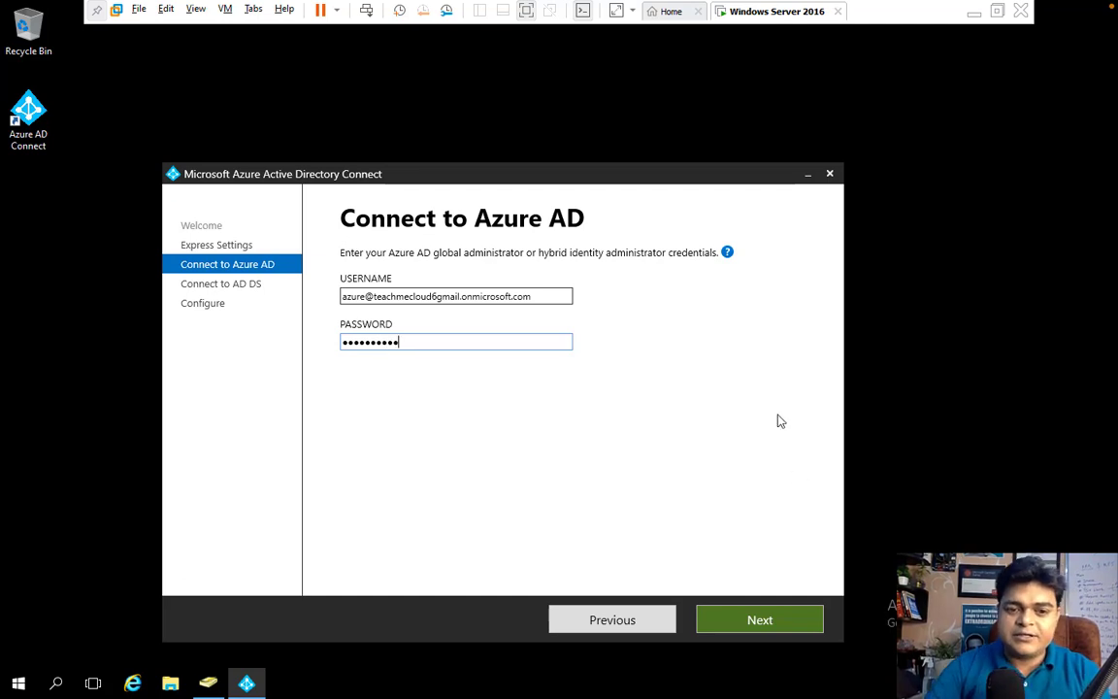
{"action": "left_click", "coordinate": [788, 615]}
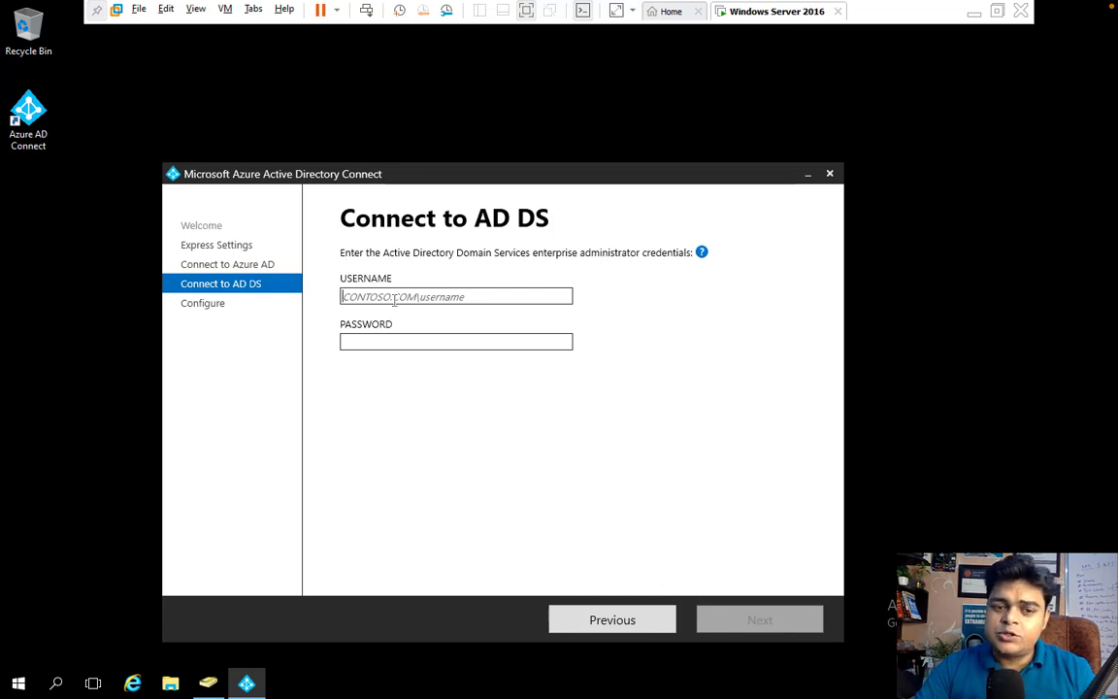
Connect to AD DS as class.com\Administrator with the domain administrator password
{"action": "type", "text": "class.com"}
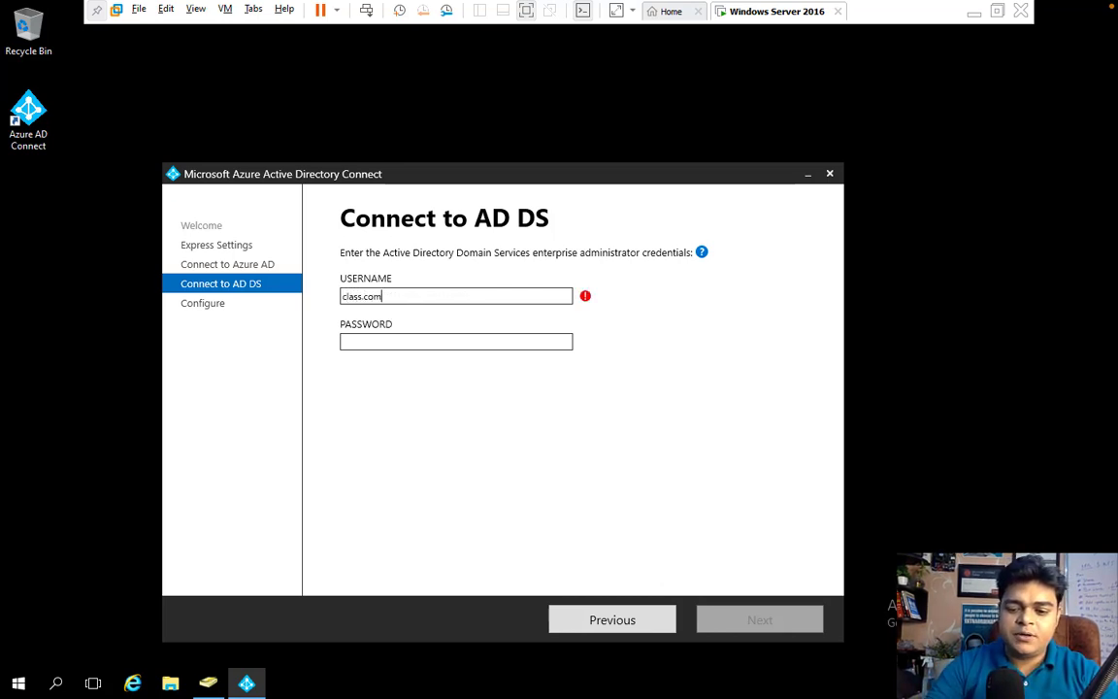
{"action": "type", "text": "\\Ad"}
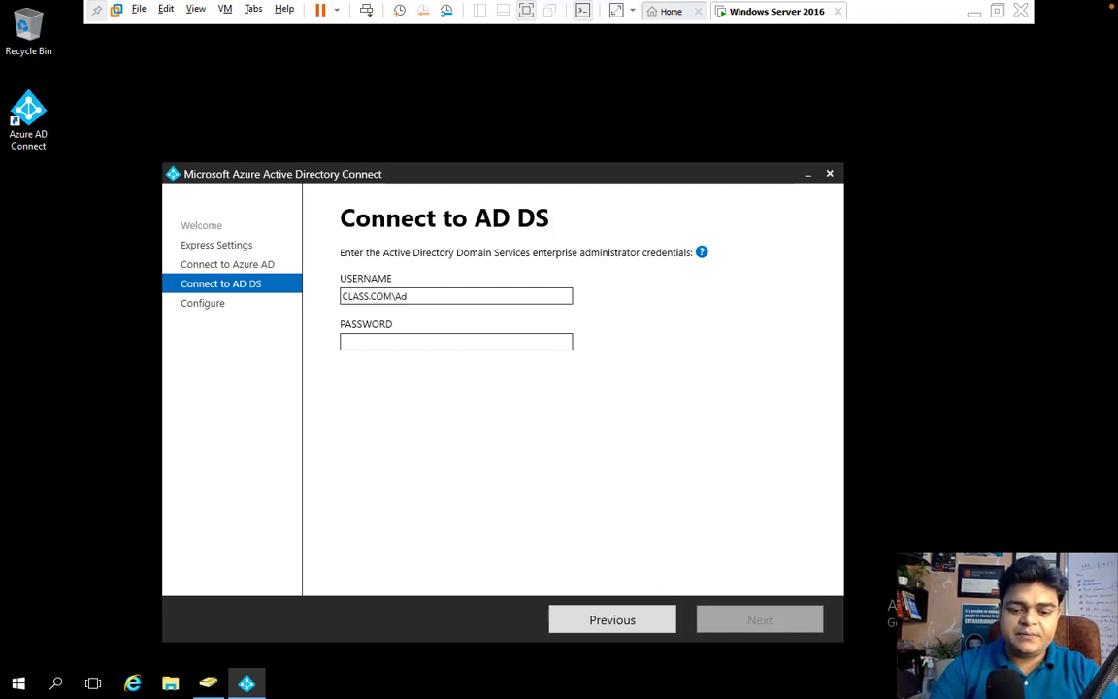
{"action": "type", "text": "ministrato"}
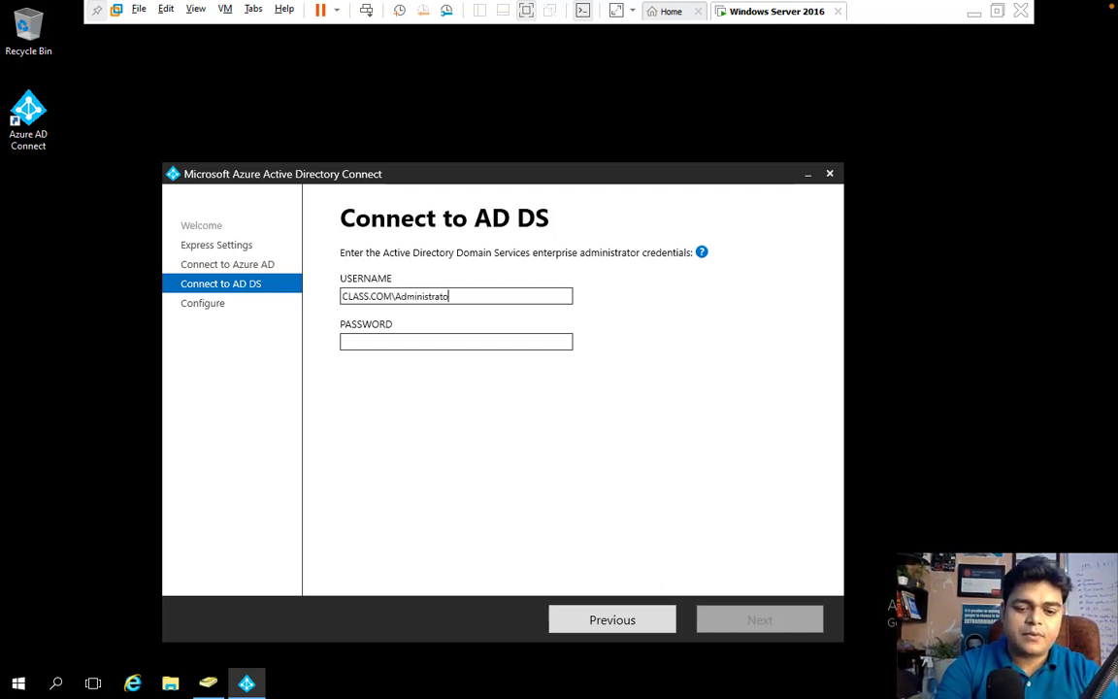
{"action": "type", "text": "r"}
{"action": "key", "text": "Tab"}
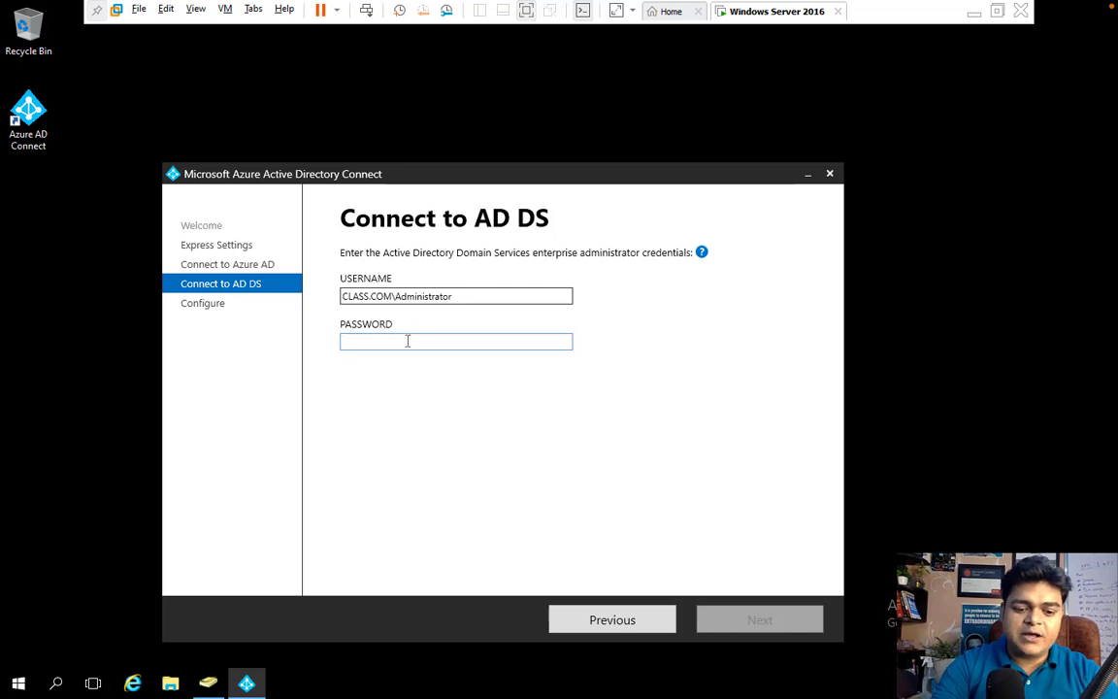
{"action": "type", "text": "Pa$$w0r"}
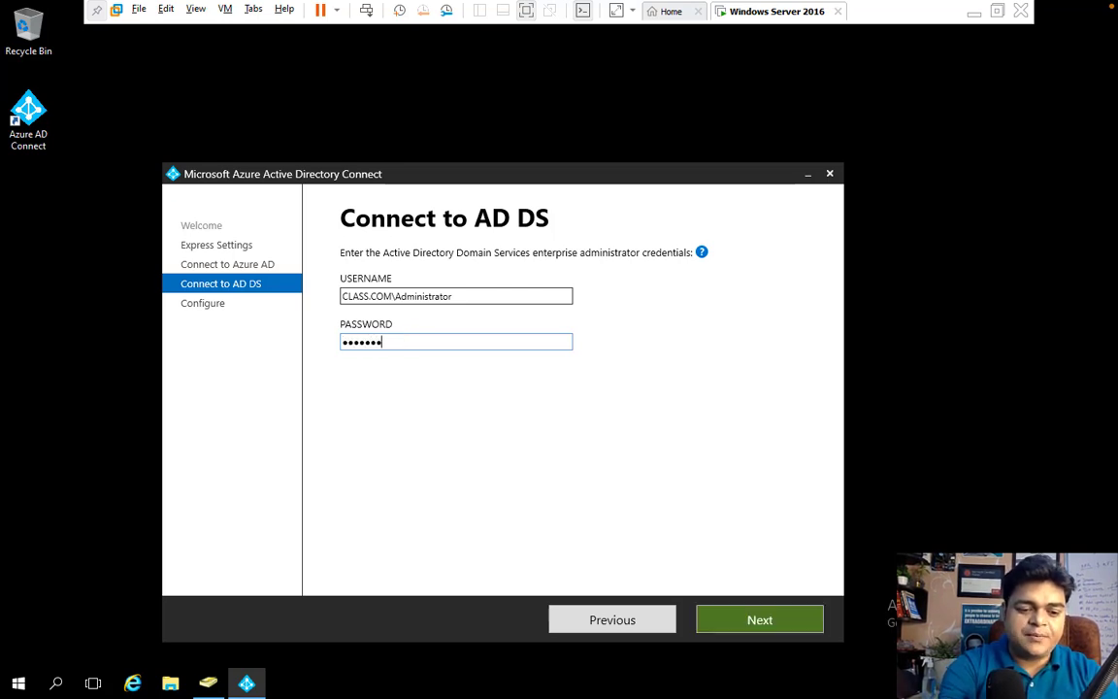
{"action": "type", "text": "d12"}
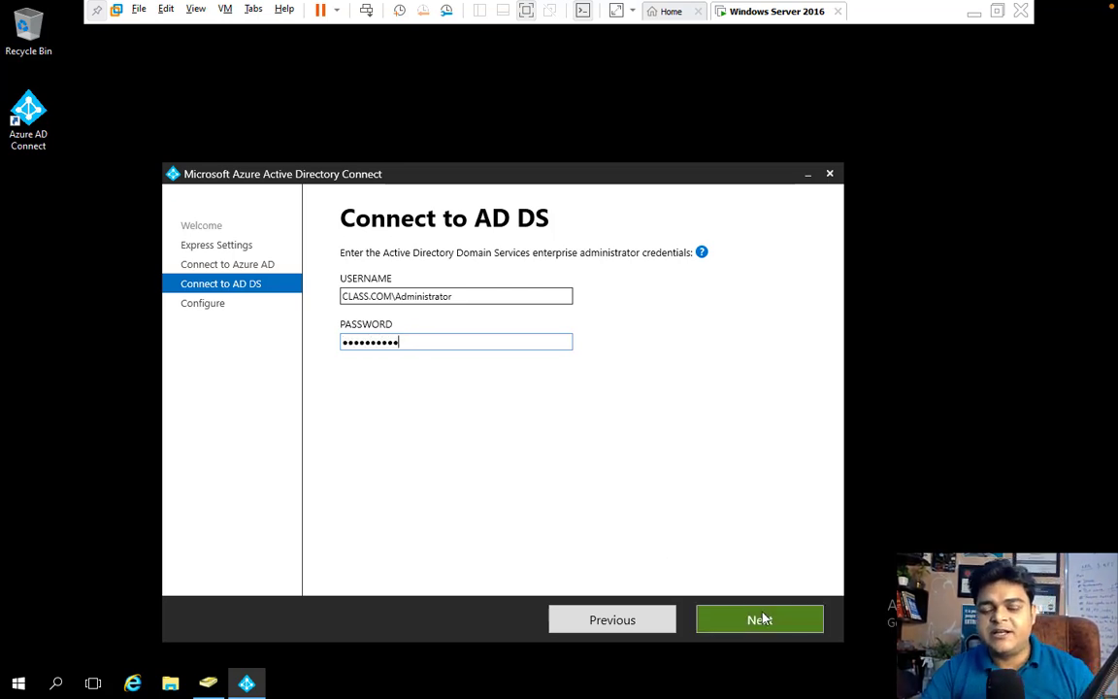
{"action": "left_click", "coordinate": [765, 629]}
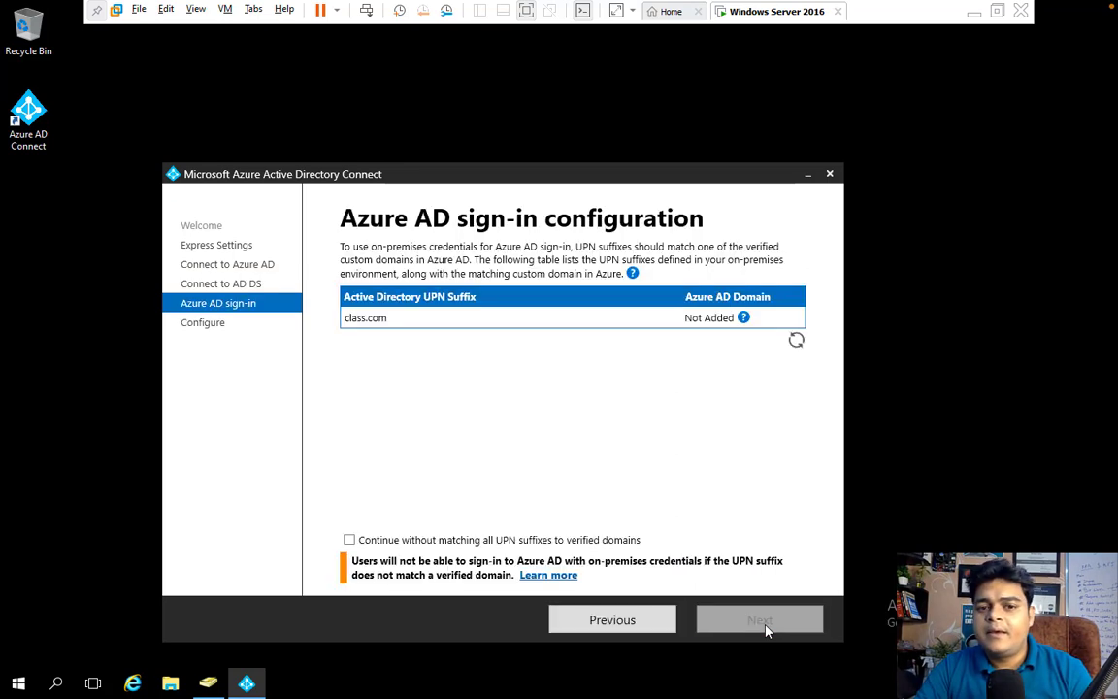
Allow continuing without matching all UPN suffixes to verified domains, and start the sync installation
{"action": "left_click", "coordinate": [351, 540]}
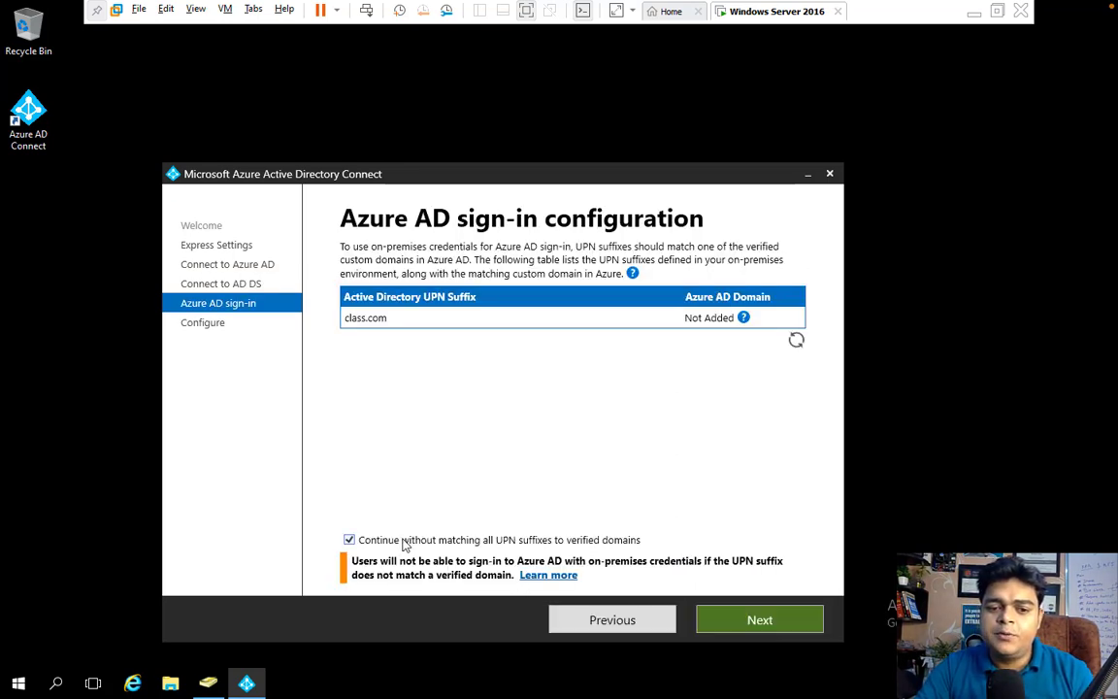
{"action": "left_click", "coordinate": [757, 619]}
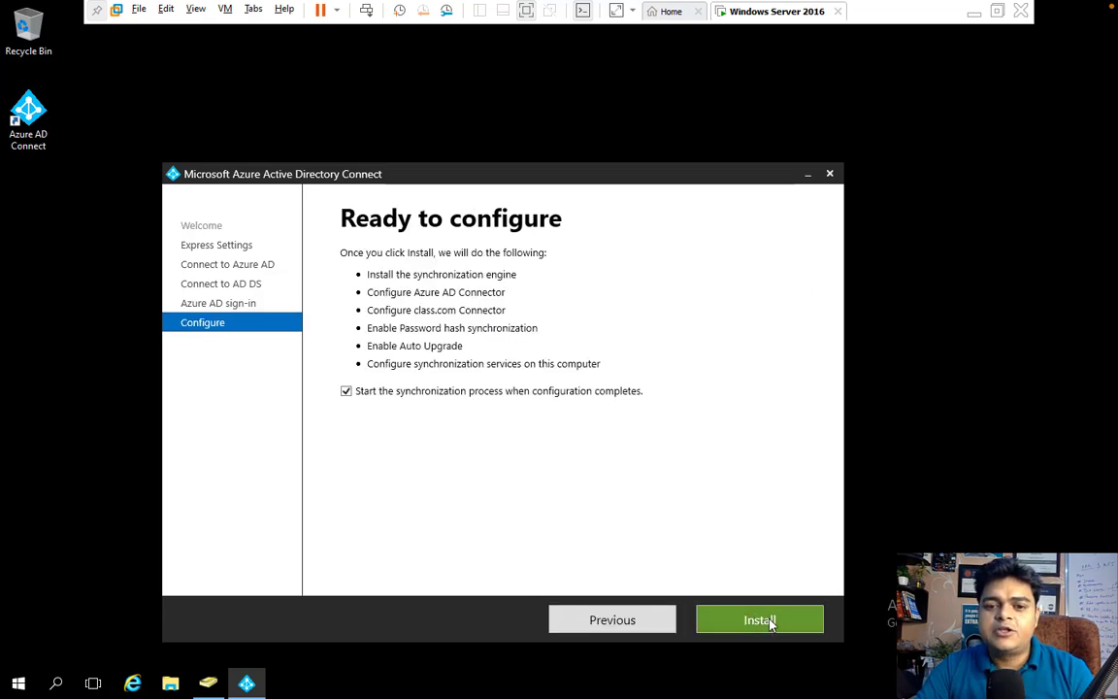
{"action": "left_click", "coordinate": [765, 621]}
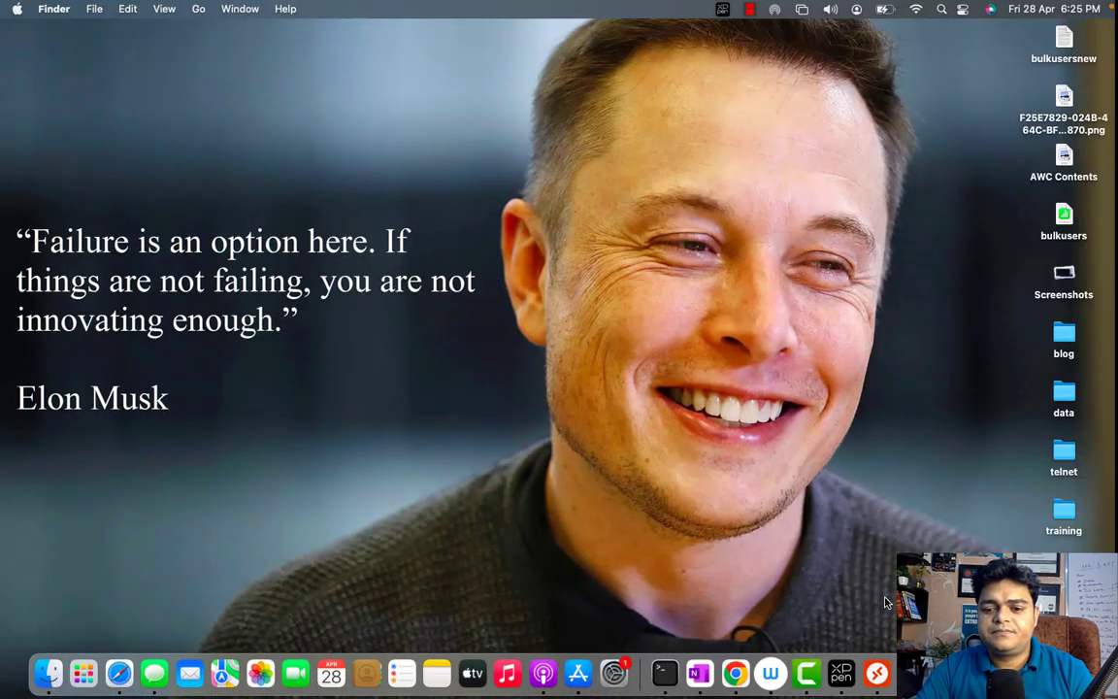
Pause the Camtasia recording from its dock icon menu
{"action": "right_click", "coordinate": [803, 676]}
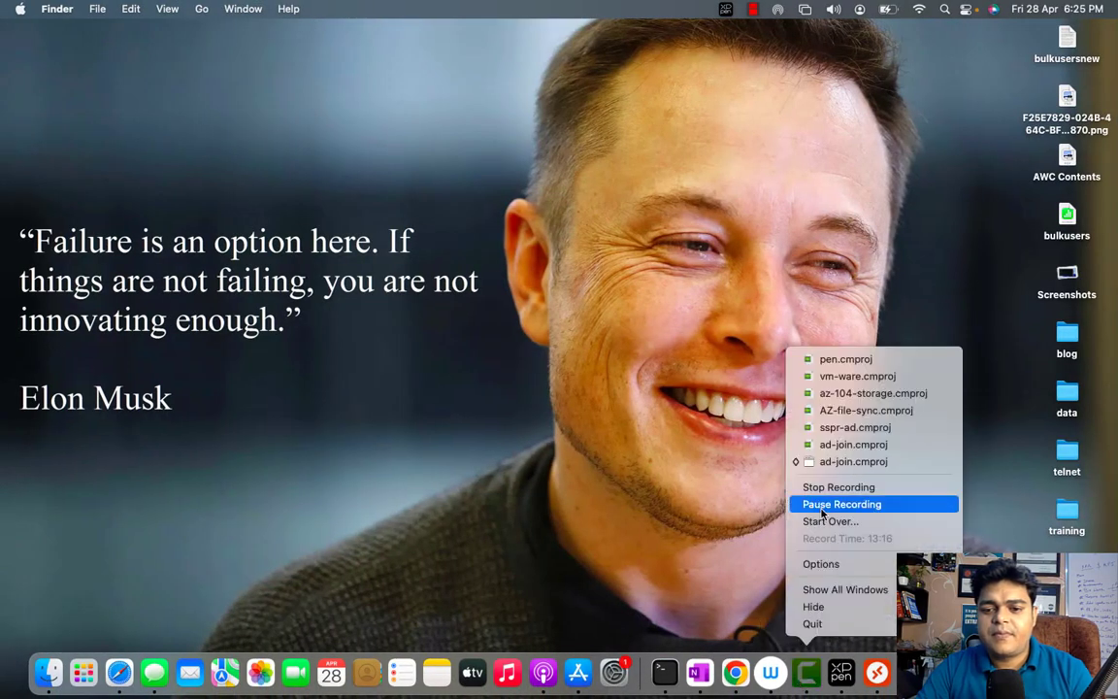
{"action": "left_click", "coordinate": [822, 506]}
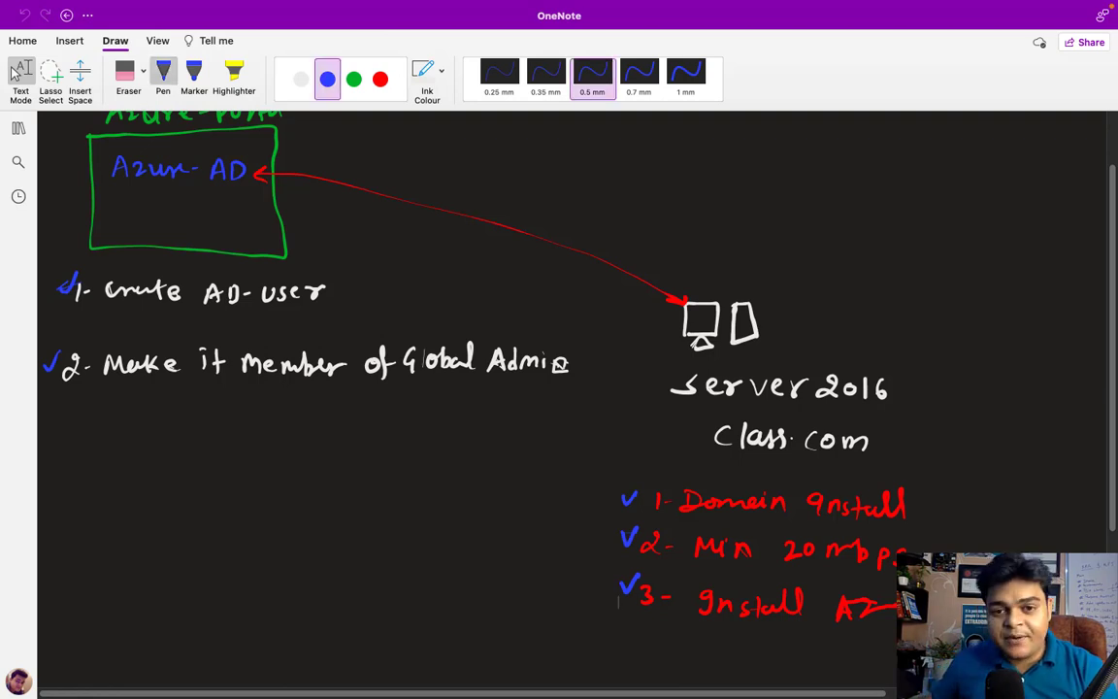
Below the red checklist, handwrite 'Azure AD Connect' in white ink
{"action": "left_click", "coordinate": [15, 73]}
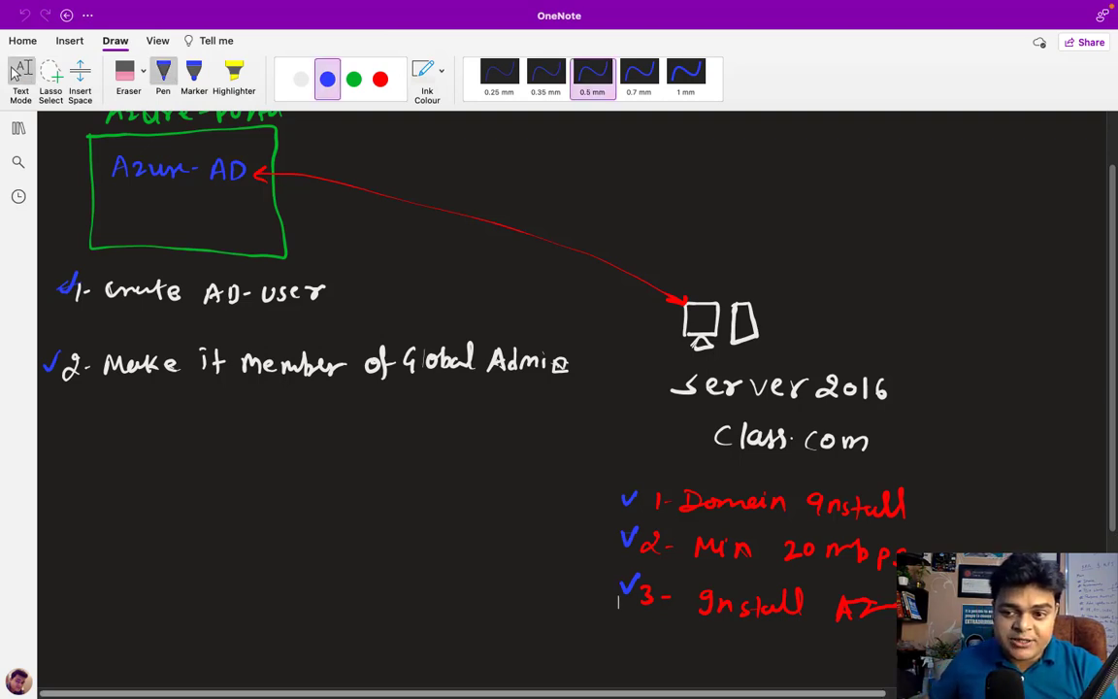
{"action": "scroll", "coordinate": [573, 398], "scroll_direction": "down", "scroll_amount": 3}
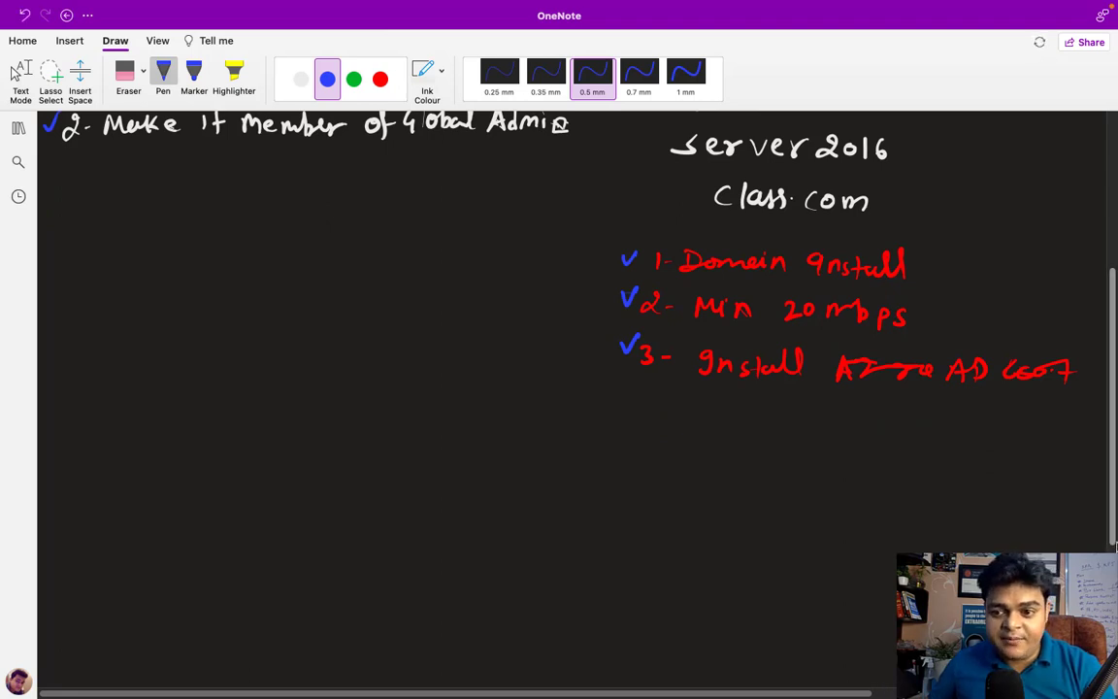
{"action": "scroll", "coordinate": [392, 245], "scroll_direction": "down", "scroll_amount": 5}
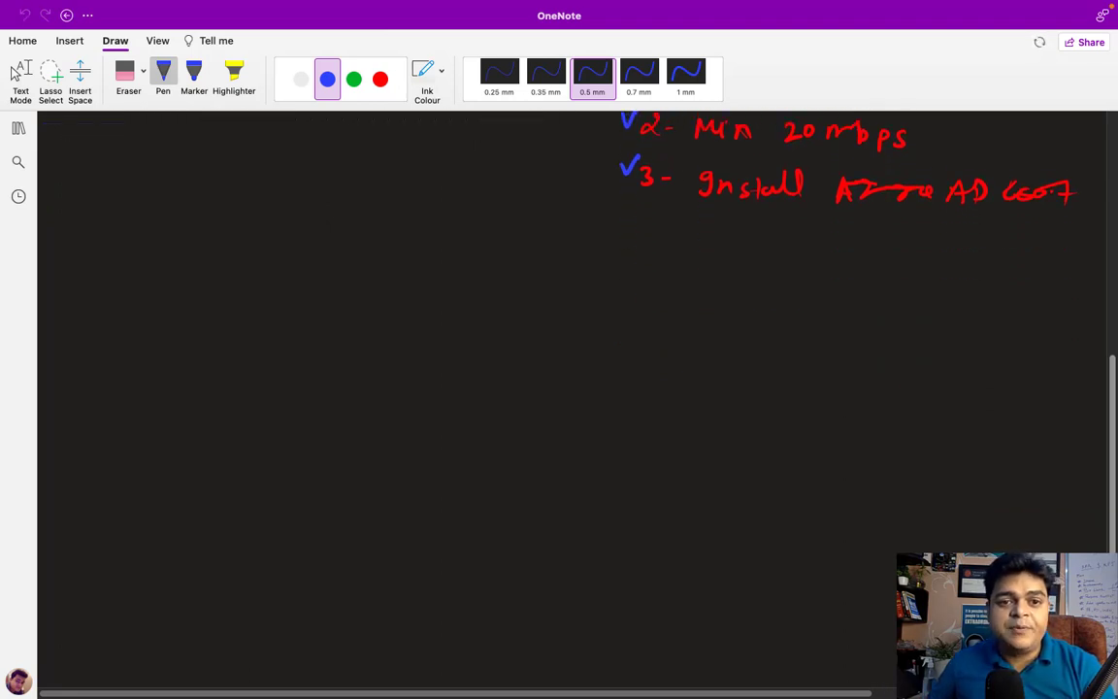
{"action": "left_click", "coordinate": [297, 85]}
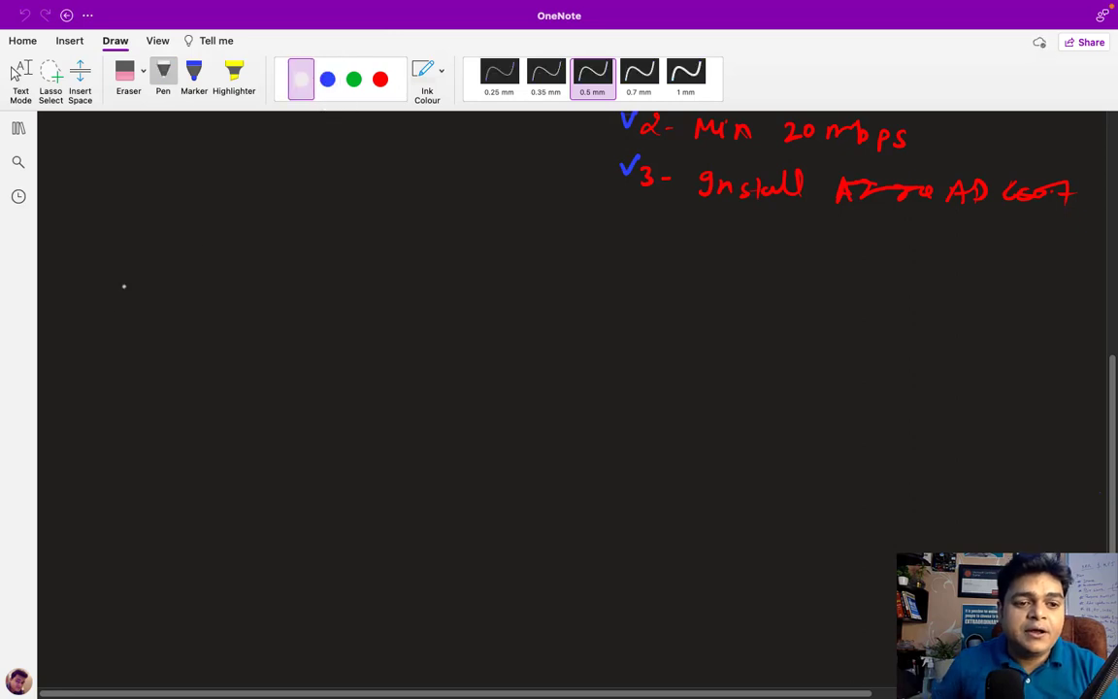
{"action": "mouse_move", "coordinate": [110, 288]}
{"action": "left_mouse_down"}
{"action": "mouse_move", "coordinate": [121, 307]}
{"action": "mouse_move", "coordinate": [165, 294]}
{"action": "mouse_move", "coordinate": [222, 306]}
{"action": "mouse_move", "coordinate": [278, 297]}
{"action": "mouse_move", "coordinate": [398, 307]}
{"action": "mouse_move", "coordinate": [412, 289]}
{"action": "left_mouse_up"}
{"action": "left_click", "coordinate": [128, 301]}
{"action": "left_click", "coordinate": [221, 299]}
Finish the white heading with the word 'Feature'
{"action": "left_click_drag", "start_coordinate": [399, 297], "coordinate": [455, 307]}
{"action": "mouse_move", "coordinate": [449, 295]}
{"action": "left_mouse_down"}
{"action": "mouse_move", "coordinate": [480, 306]}
{"action": "mouse_move", "coordinate": [493, 295]}
{"action": "left_mouse_up"}
{"action": "left_click_drag", "start_coordinate": [495, 301], "coordinate": [550, 300]}
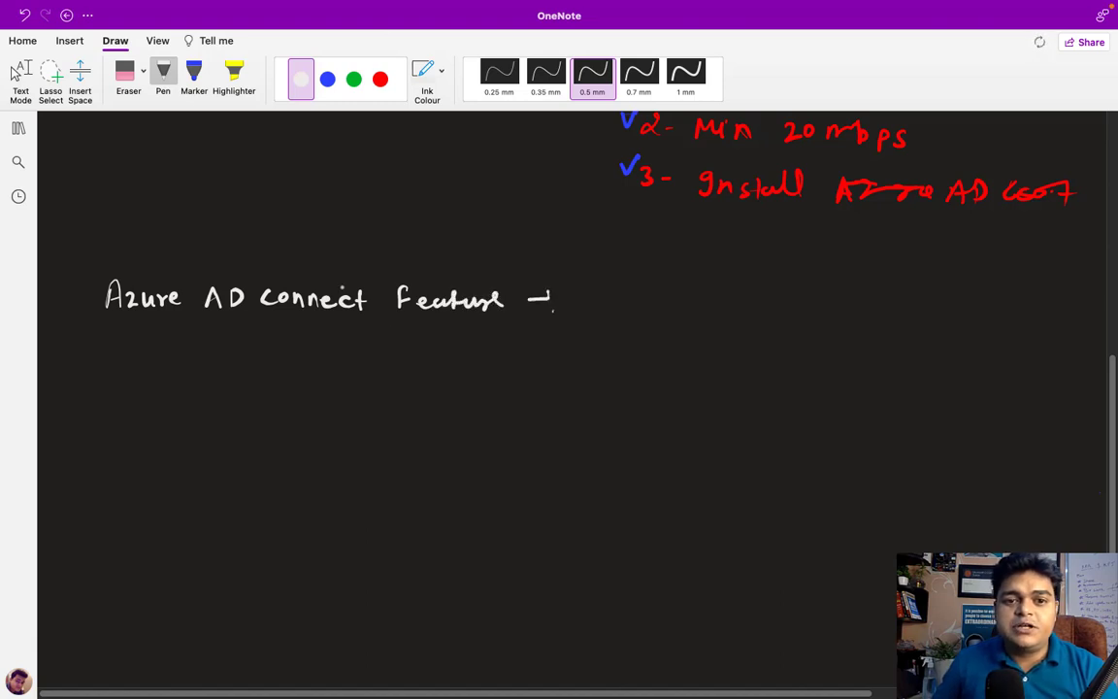
In green ink, write '1- Password Hash Sync.' and begin '2- Pwd' below it
{"action": "left_click", "coordinate": [353, 79]}
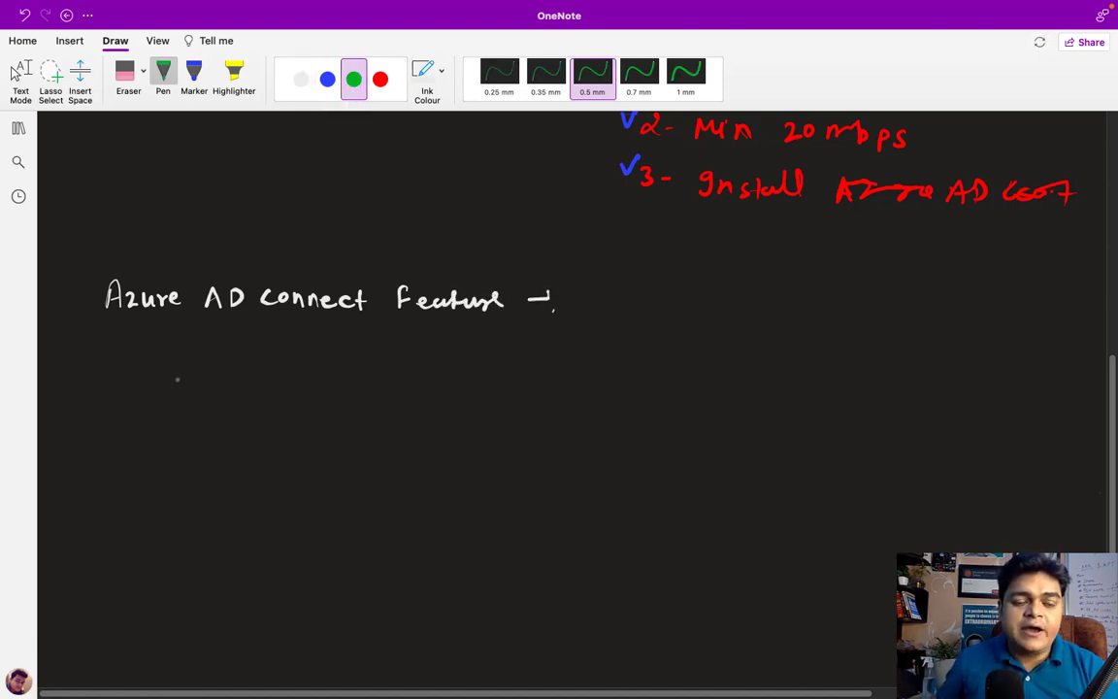
{"action": "left_click_drag", "start_coordinate": [187, 387], "coordinate": [257, 392]}
{"action": "mouse_move", "coordinate": [270, 382]}
{"action": "left_mouse_down"}
{"action": "mouse_move", "coordinate": [271, 392]}
{"action": "mouse_move", "coordinate": [322, 392]}
{"action": "left_mouse_up"}
{"action": "left_click_drag", "start_coordinate": [326, 392], "coordinate": [454, 393]}
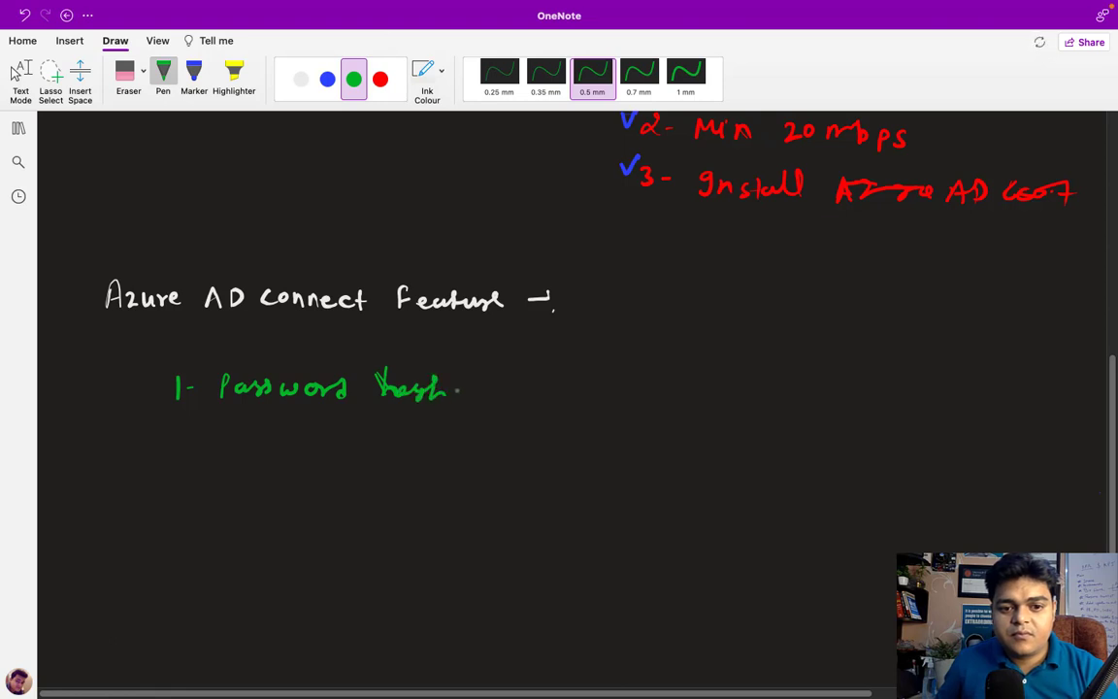
{"action": "left_click_drag", "start_coordinate": [170, 436], "coordinate": [185, 461]}
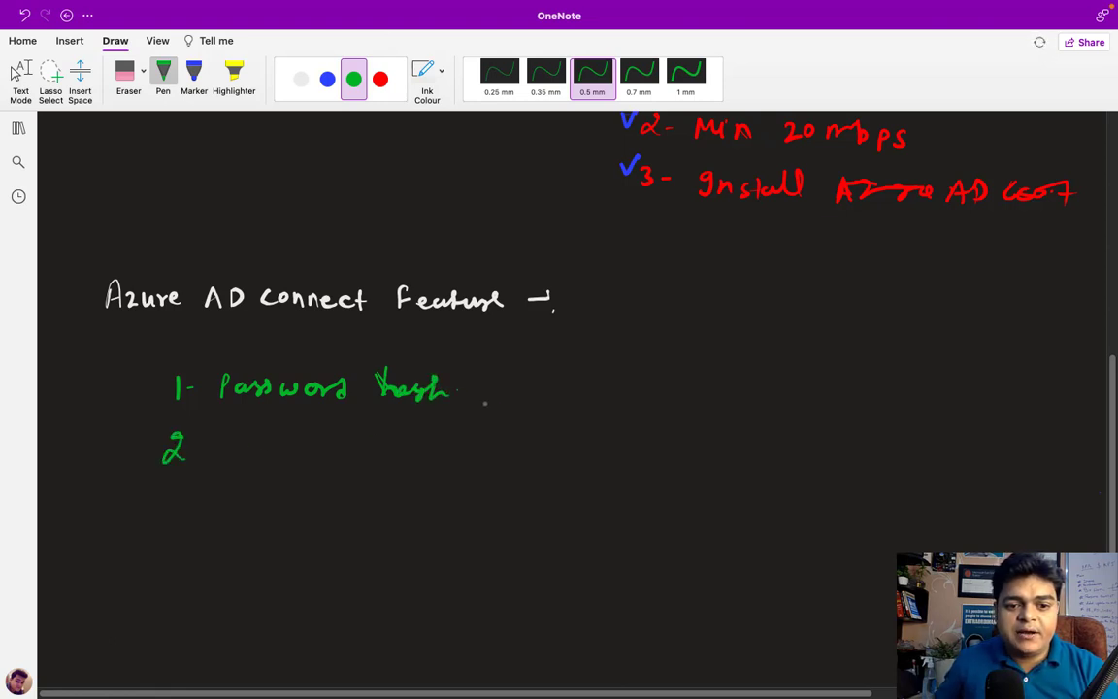
{"action": "mouse_move", "coordinate": [493, 380]}
{"action": "left_mouse_down"}
{"action": "mouse_move", "coordinate": [482, 397]}
{"action": "mouse_move", "coordinate": [514, 410]}
{"action": "mouse_move", "coordinate": [569, 402]}
{"action": "left_mouse_up"}
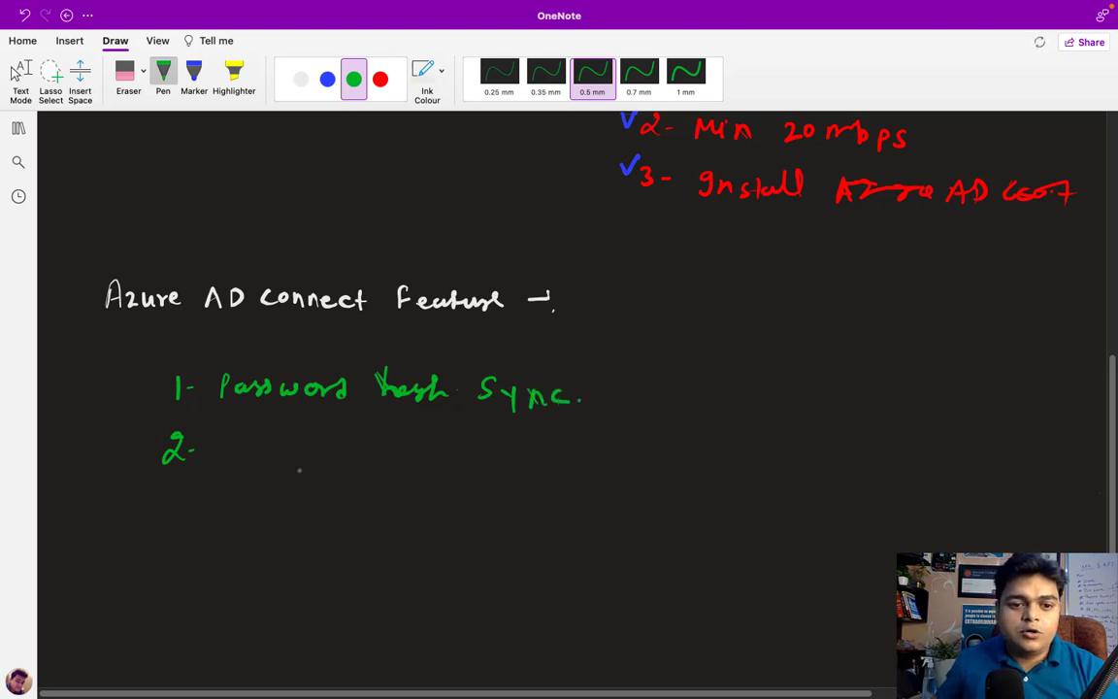
{"action": "mouse_move", "coordinate": [231, 440]}
{"action": "left_mouse_down"}
{"action": "mouse_move", "coordinate": [231, 464]}
{"action": "mouse_move", "coordinate": [233, 453]}
{"action": "mouse_move", "coordinate": [254, 460]}
{"action": "mouse_move", "coordinate": [272, 447]}
{"action": "mouse_move", "coordinate": [428, 465]}
{"action": "mouse_move", "coordinate": [454, 452]}
{"action": "mouse_move", "coordinate": [466, 464]}
{"action": "left_mouse_up"}
Finish '2- Pwd write Back.', add '3- SSO' and '4- ADFS.' in green, then stop inking
{"action": "mouse_move", "coordinate": [479, 450]}
{"action": "left_mouse_down"}
{"action": "mouse_move", "coordinate": [474, 464]}
{"action": "mouse_move", "coordinate": [505, 464]}
{"action": "left_mouse_up"}
{"action": "left_click", "coordinate": [516, 463]}
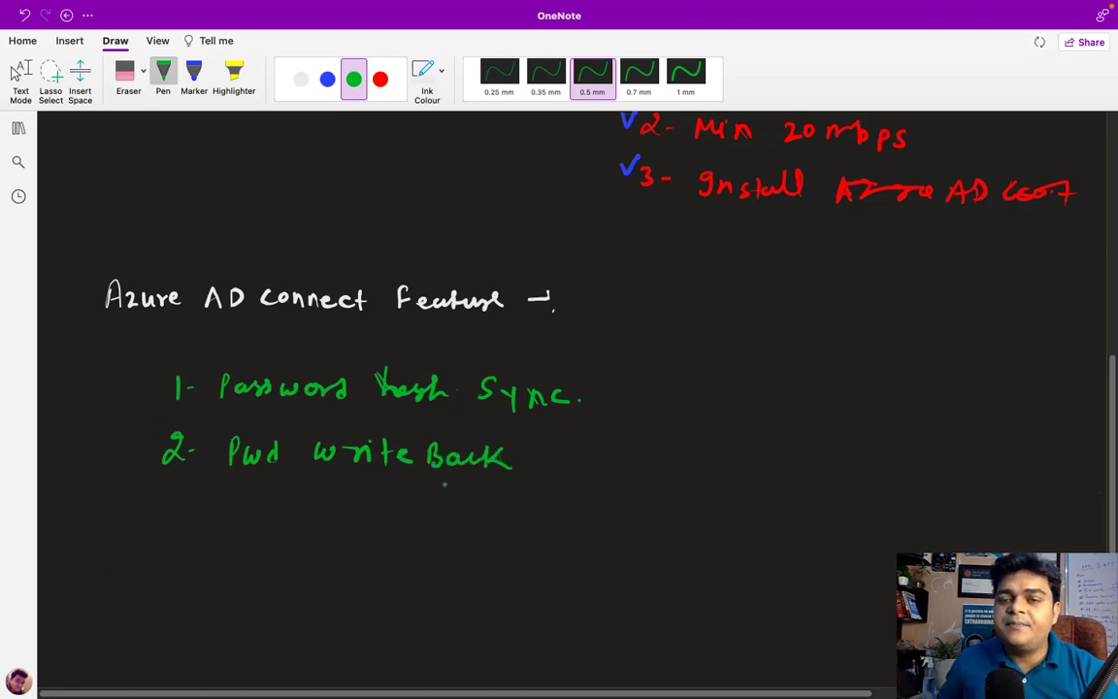
{"action": "left_click_drag", "start_coordinate": [167, 502], "coordinate": [161, 524]}
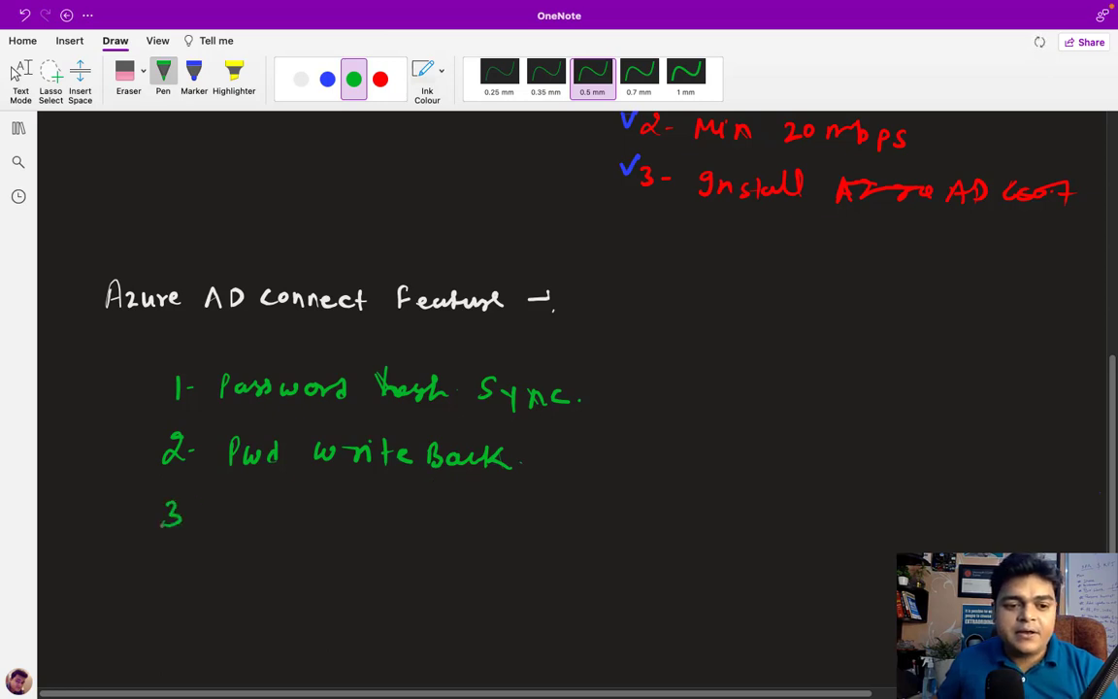
{"action": "mouse_move", "coordinate": [253, 503]}
{"action": "left_mouse_down"}
{"action": "mouse_move", "coordinate": [240, 522]}
{"action": "mouse_move", "coordinate": [296, 520]}
{"action": "left_mouse_up"}
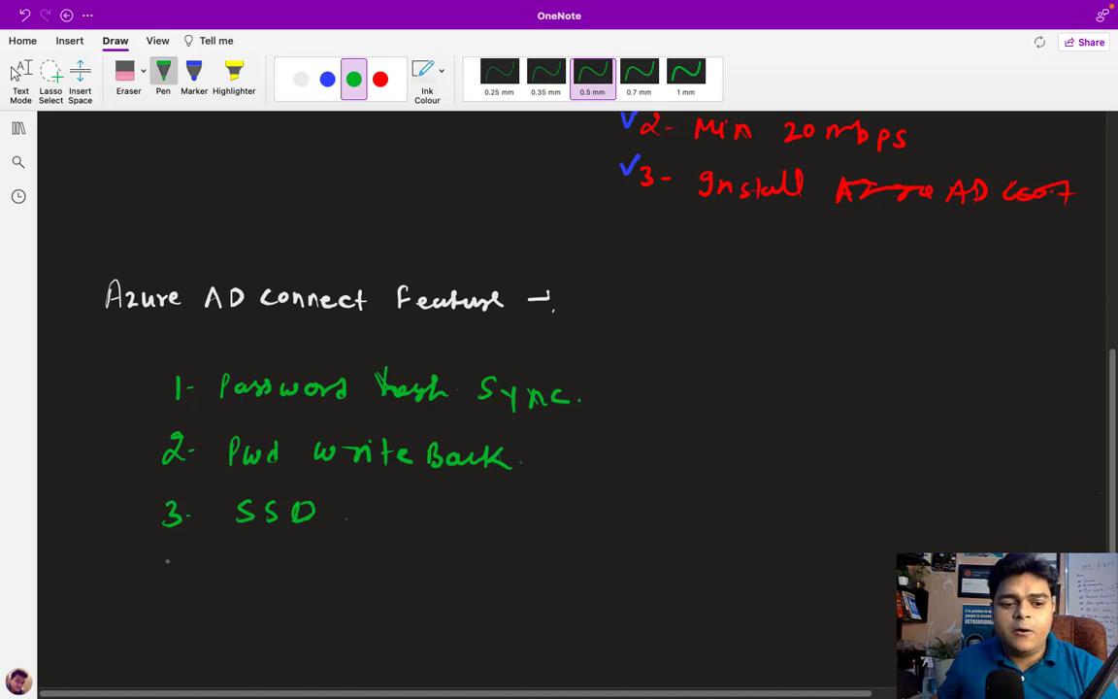
{"action": "mouse_move", "coordinate": [167, 560]}
{"action": "left_mouse_down"}
{"action": "mouse_move", "coordinate": [174, 580]}
{"action": "mouse_move", "coordinate": [248, 560]}
{"action": "mouse_move", "coordinate": [259, 586]}
{"action": "left_mouse_up"}
{"action": "left_click_drag", "start_coordinate": [241, 575], "coordinate": [254, 573]}
{"action": "mouse_move", "coordinate": [275, 564]}
{"action": "left_mouse_down"}
{"action": "mouse_move", "coordinate": [276, 581]}
{"action": "mouse_move", "coordinate": [307, 563]}
{"action": "mouse_move", "coordinate": [331, 582]}
{"action": "left_mouse_up"}
{"action": "left_click", "coordinate": [350, 579]}
{"action": "left_click", "coordinate": [365, 547]}
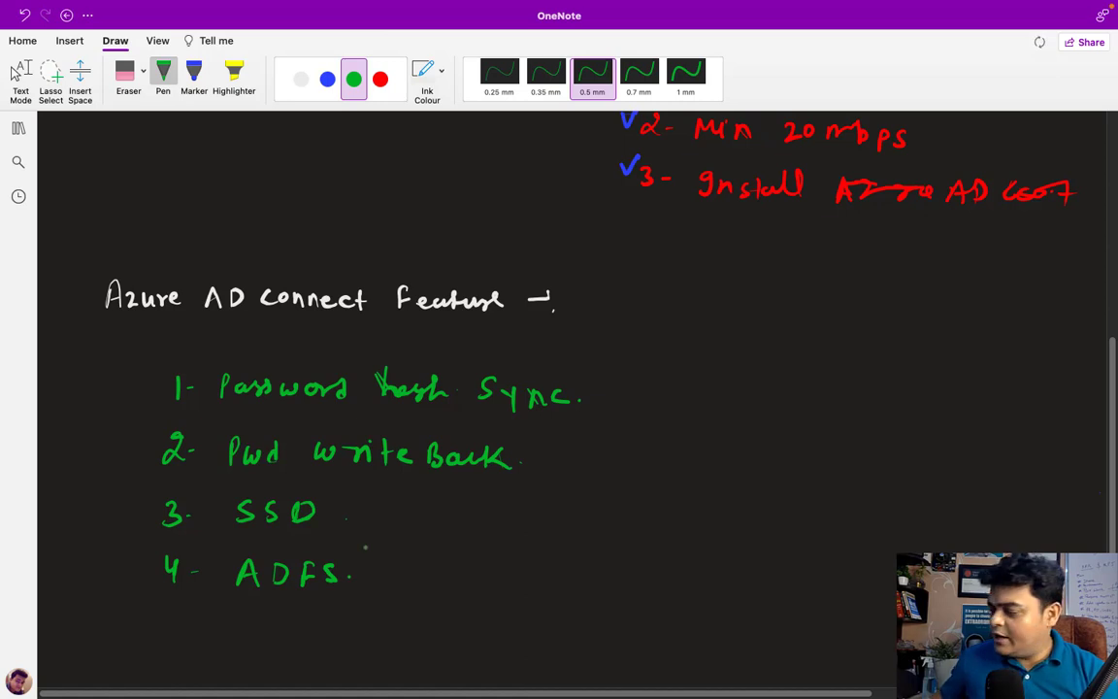
{"action": "key", "text": "Escape"}
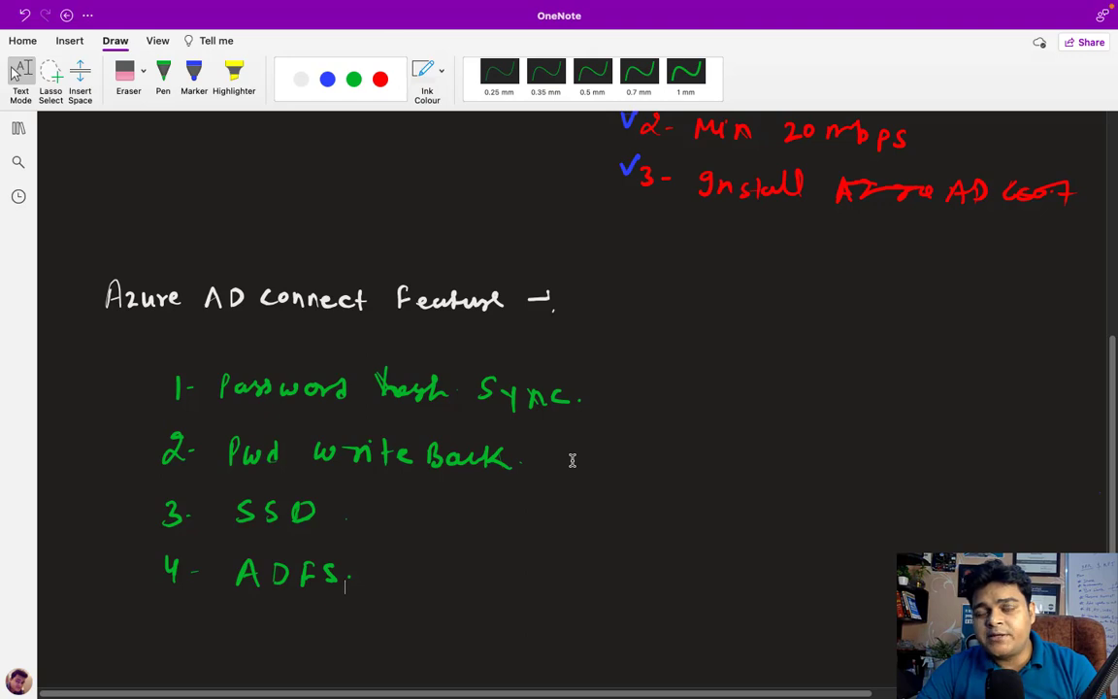
Beside the server, write users Tata, Training and Alibaba in green with asterisk-masked passwords
{"action": "scroll", "coordinate": [571, 460], "scroll_direction": "up", "scroll_amount": 10}
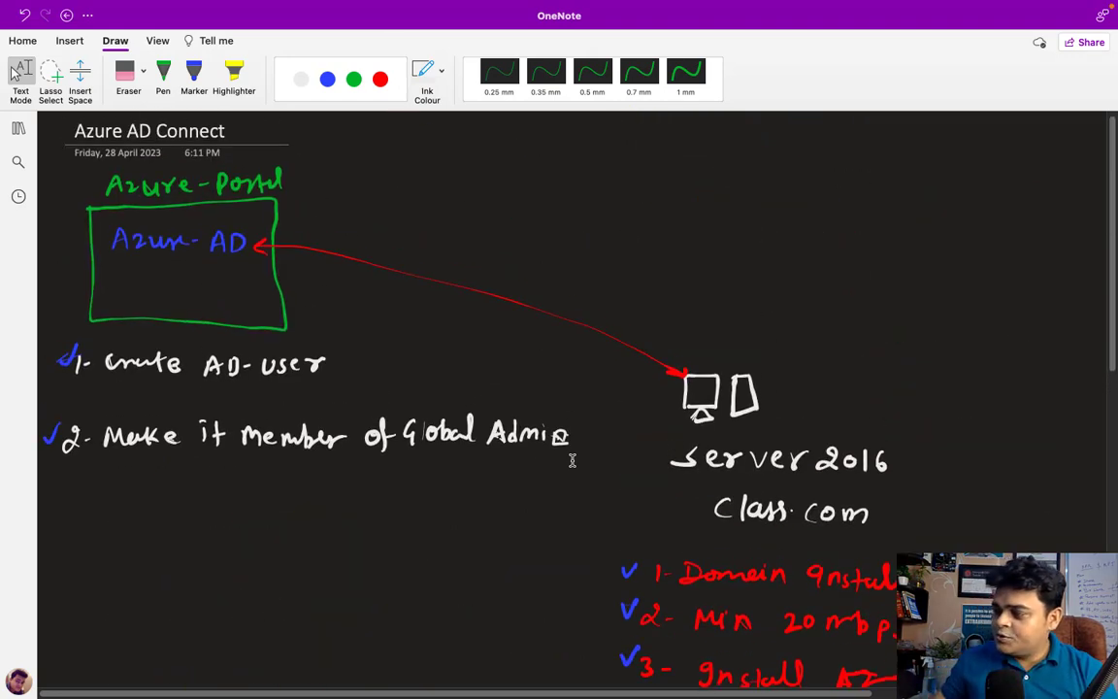
{"action": "left_click", "coordinate": [354, 79]}
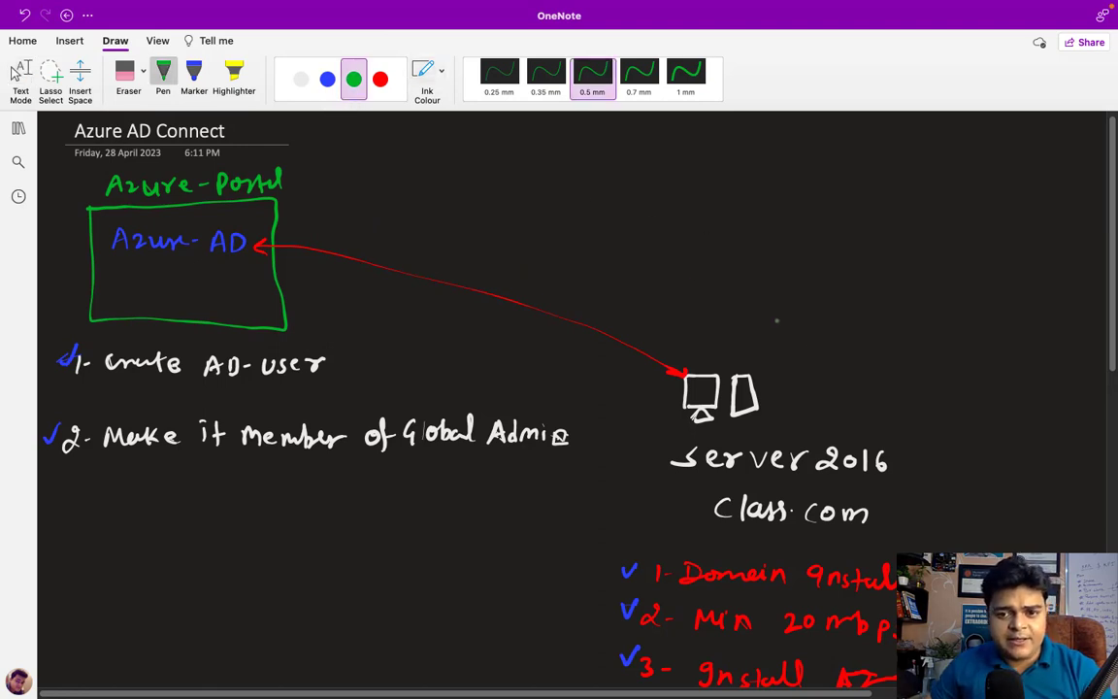
{"action": "mouse_move", "coordinate": [777, 318]}
{"action": "left_mouse_down"}
{"action": "mouse_move", "coordinate": [775, 332]}
{"action": "mouse_move", "coordinate": [821, 327]}
{"action": "left_mouse_up"}
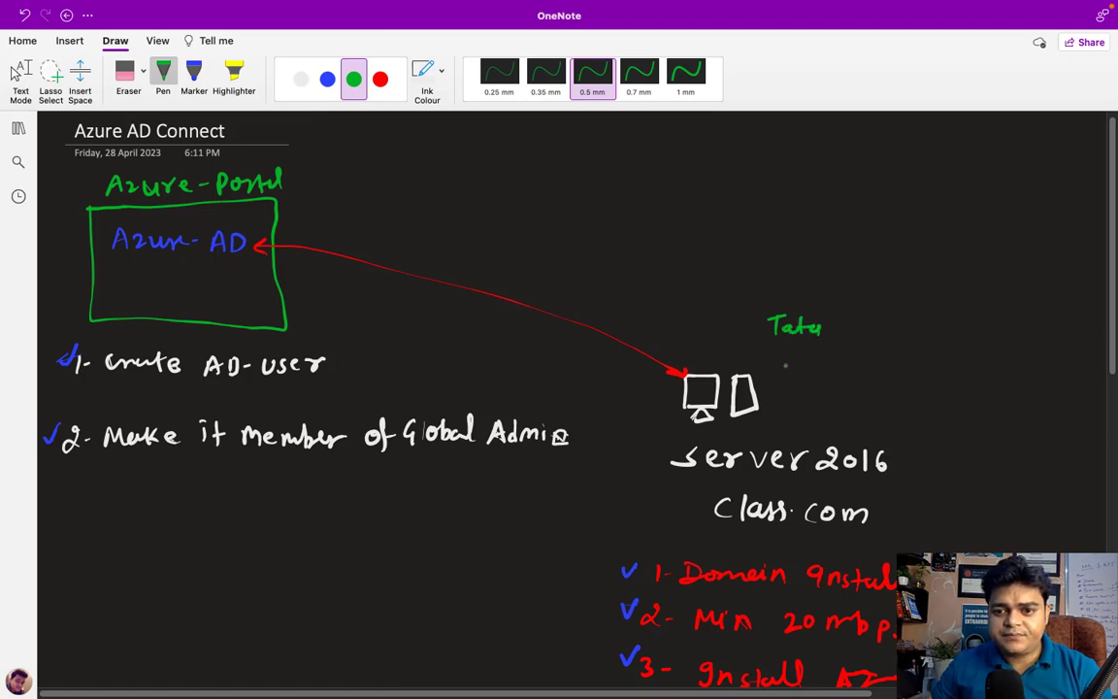
{"action": "left_click_drag", "start_coordinate": [771, 356], "coordinate": [787, 355]}
{"action": "mouse_move", "coordinate": [779, 356]}
{"action": "left_mouse_down"}
{"action": "mouse_move", "coordinate": [778, 369]}
{"action": "mouse_move", "coordinate": [863, 366]}
{"action": "mouse_move", "coordinate": [871, 380]}
{"action": "left_mouse_up"}
{"action": "mouse_move", "coordinate": [788, 412]}
{"action": "left_mouse_down"}
{"action": "mouse_move", "coordinate": [809, 400]}
{"action": "mouse_move", "coordinate": [837, 414]}
{"action": "mouse_move", "coordinate": [861, 401]}
{"action": "mouse_move", "coordinate": [904, 416]}
{"action": "left_mouse_up"}
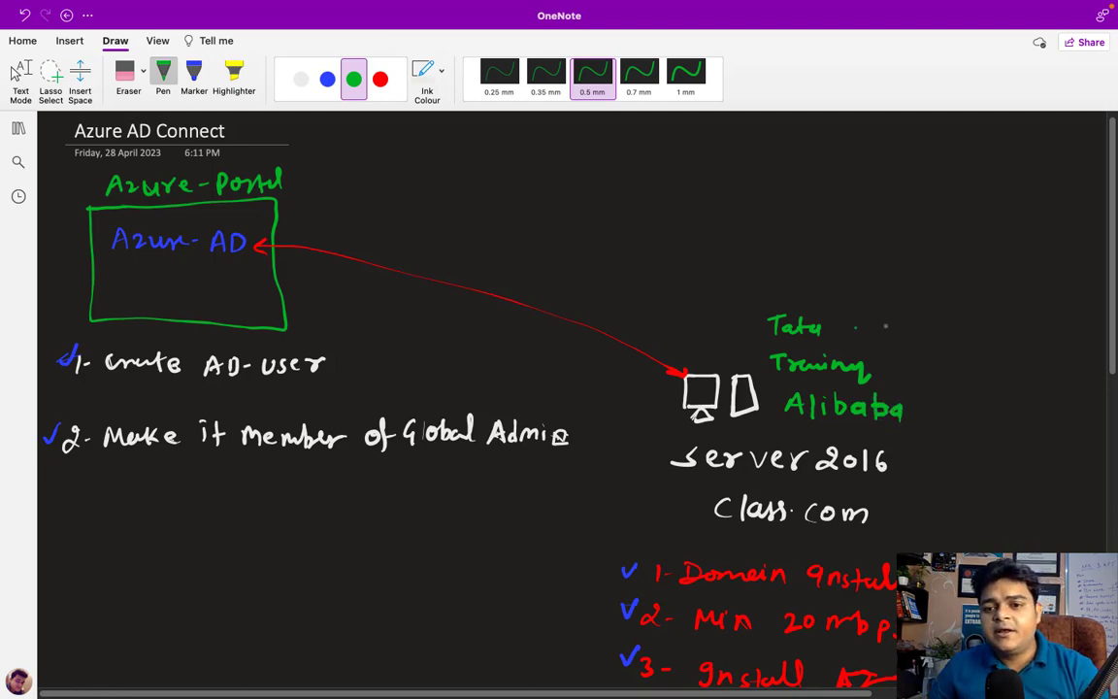
{"action": "mouse_move", "coordinate": [855, 328]}
{"action": "left_mouse_down"}
{"action": "mouse_move", "coordinate": [885, 328]}
{"action": "mouse_move", "coordinate": [917, 366]}
{"action": "left_mouse_up"}
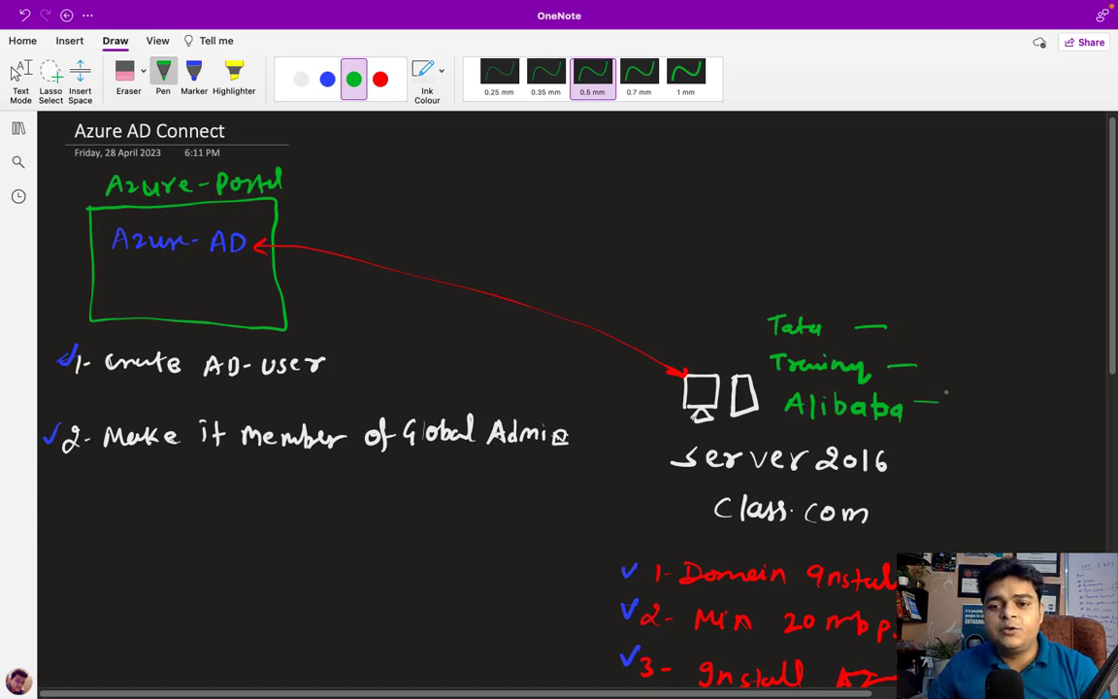
{"action": "left_click_drag", "start_coordinate": [939, 322], "coordinate": [949, 334]}
{"action": "mouse_move", "coordinate": [950, 322]}
{"action": "left_mouse_down"}
{"action": "mouse_move", "coordinate": [939, 333]}
{"action": "mouse_move", "coordinate": [979, 336]}
{"action": "mouse_move", "coordinate": [963, 335]}
{"action": "left_mouse_up"}
{"action": "mouse_move", "coordinate": [991, 322]}
{"action": "left_mouse_down"}
{"action": "mouse_move", "coordinate": [1005, 336]}
{"action": "mouse_move", "coordinate": [991, 336]}
{"action": "mouse_move", "coordinate": [1009, 329]}
{"action": "left_mouse_up"}
{"action": "left_click_drag", "start_coordinate": [940, 357], "coordinate": [979, 369]}
{"action": "mouse_move", "coordinate": [979, 356]}
{"action": "left_mouse_down"}
{"action": "mouse_move", "coordinate": [966, 369]}
{"action": "mouse_move", "coordinate": [1029, 370]}
{"action": "mouse_move", "coordinate": [1017, 369]}
{"action": "left_mouse_up"}
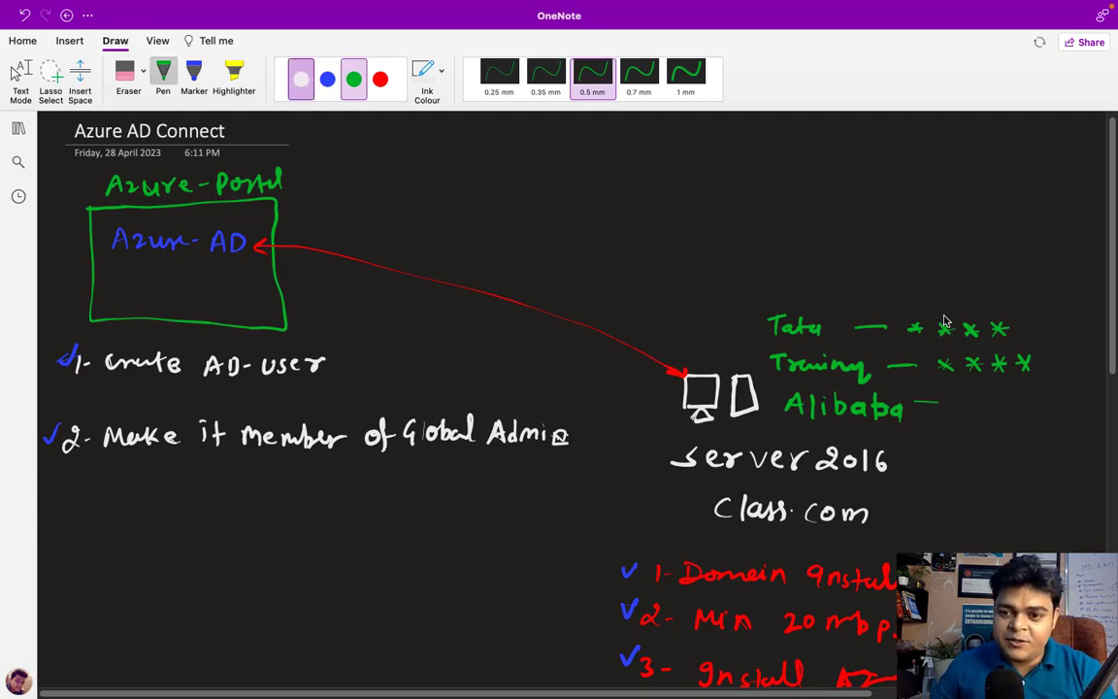
Draw a white arrow from Tata's password to Azure AD, labelled 'Password Hash Sync'
{"action": "left_click", "coordinate": [301, 79]}
{"action": "mouse_move", "coordinate": [945, 308]}
{"action": "left_mouse_down"}
{"action": "mouse_move", "coordinate": [870, 252]}
{"action": "mouse_move", "coordinate": [587, 213]}
{"action": "mouse_move", "coordinate": [293, 244]}
{"action": "left_mouse_up"}
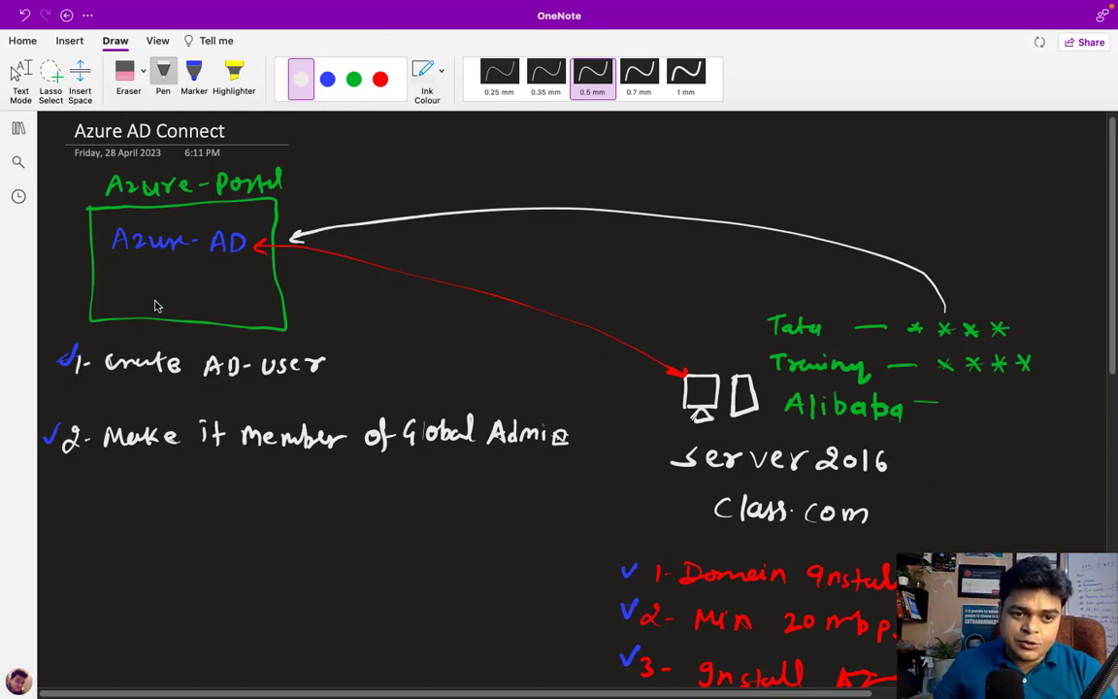
{"action": "mouse_move", "coordinate": [125, 277]}
{"action": "left_mouse_down"}
{"action": "mouse_move", "coordinate": [173, 289]}
{"action": "mouse_move", "coordinate": [136, 309]}
{"action": "mouse_move", "coordinate": [213, 314]}
{"action": "left_mouse_up"}
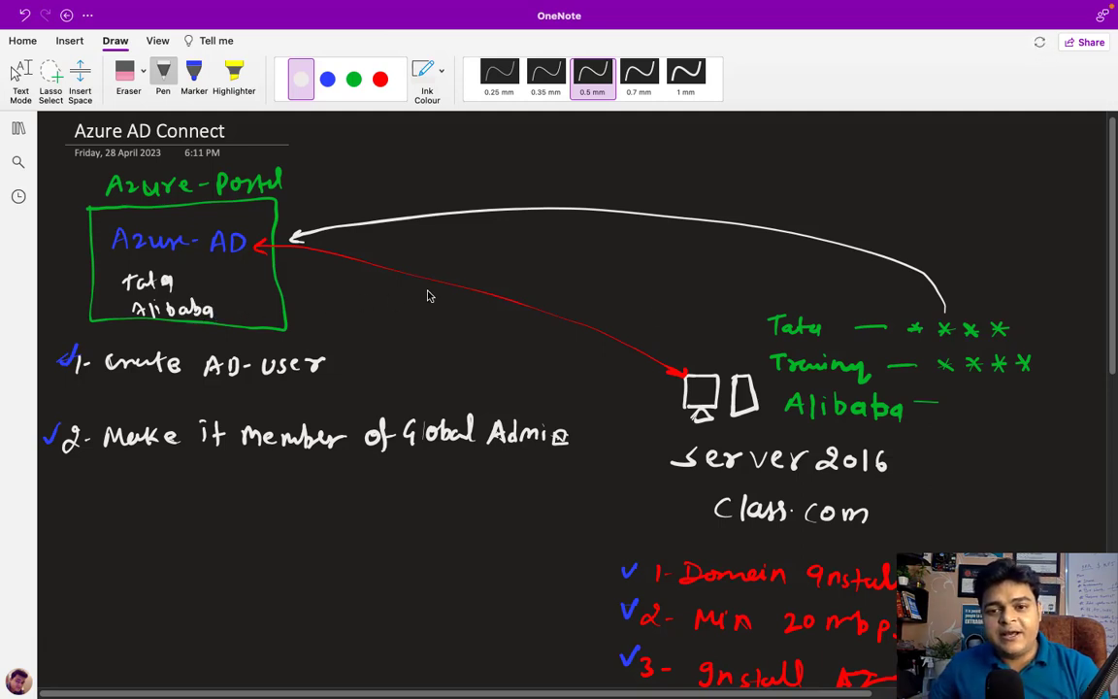
{"action": "left_click_drag", "start_coordinate": [934, 299], "coordinate": [953, 301]}
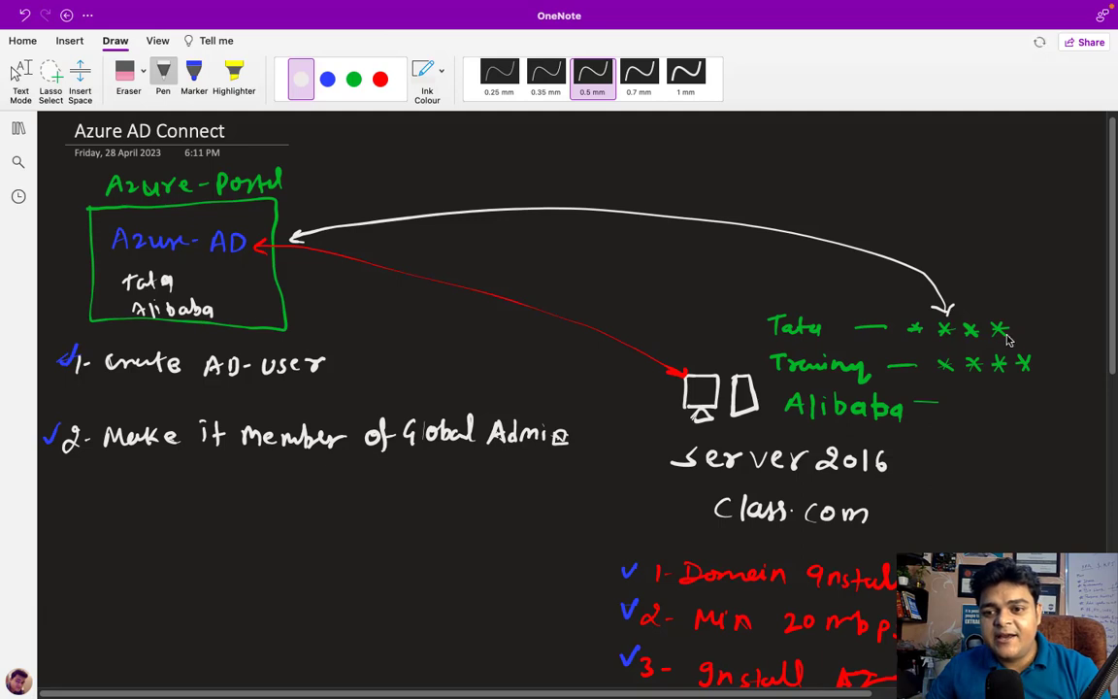
{"action": "mouse_move", "coordinate": [592, 194]}
{"action": "left_mouse_down"}
{"action": "mouse_move", "coordinate": [687, 175]}
{"action": "mouse_move", "coordinate": [709, 196]}
{"action": "left_mouse_up"}
{"action": "left_click", "coordinate": [709, 181]}
{"action": "left_click", "coordinate": [708, 191]}
{"action": "left_click_drag", "start_coordinate": [712, 187], "coordinate": [723, 176]}
{"action": "mouse_move", "coordinate": [723, 177]}
{"action": "left_mouse_down"}
{"action": "mouse_move", "coordinate": [722, 197]}
{"action": "mouse_move", "coordinate": [856, 207]}
{"action": "left_mouse_up"}
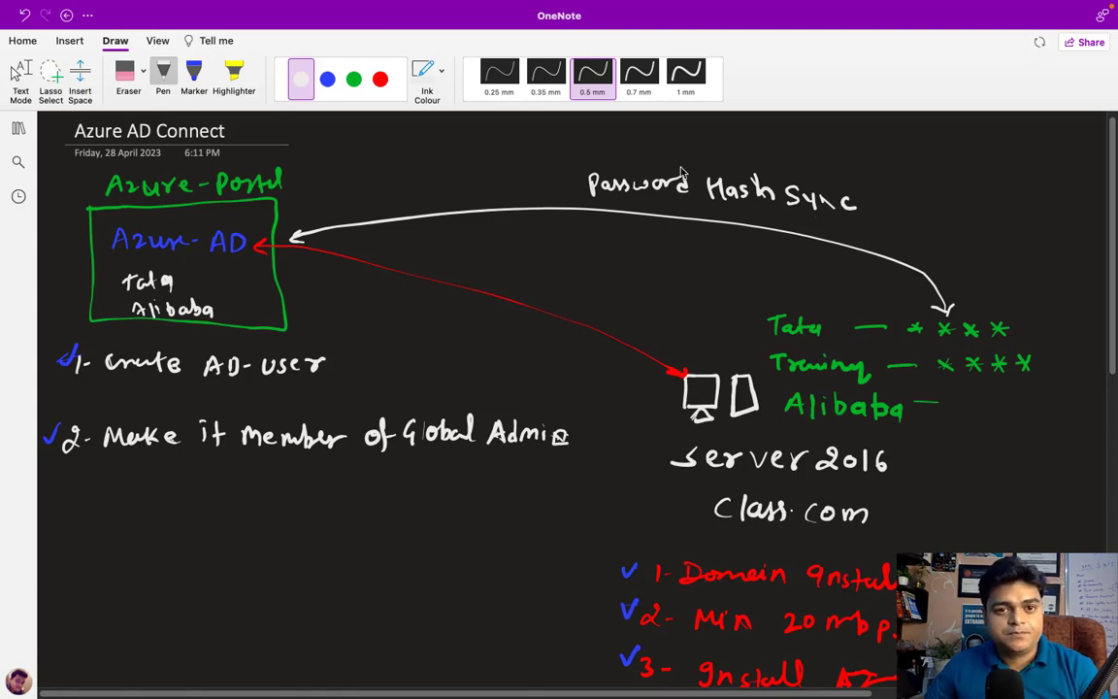
{"action": "left_click", "coordinate": [354, 81]}
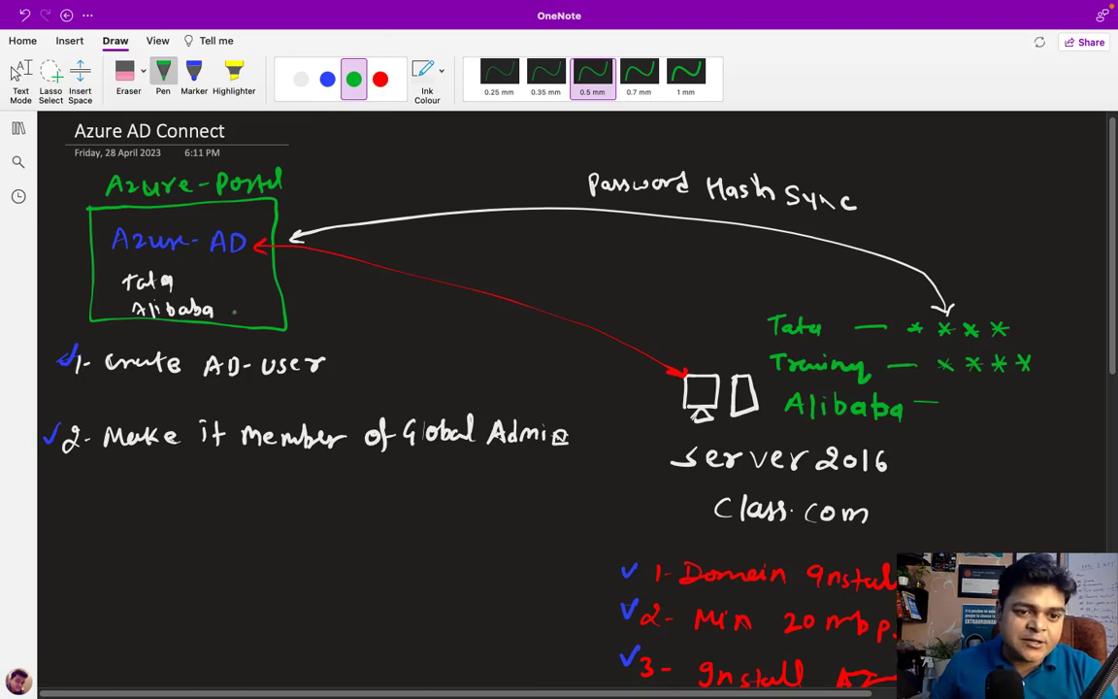
Mask Alibaba's password, draw a green arrow from Azure AD to Tata, and label it 'Pwd write Back' in red
{"action": "mouse_move", "coordinate": [255, 301]}
{"action": "left_mouse_down"}
{"action": "mouse_move", "coordinate": [246, 311]}
{"action": "mouse_move", "coordinate": [258, 312]}
{"action": "left_mouse_up"}
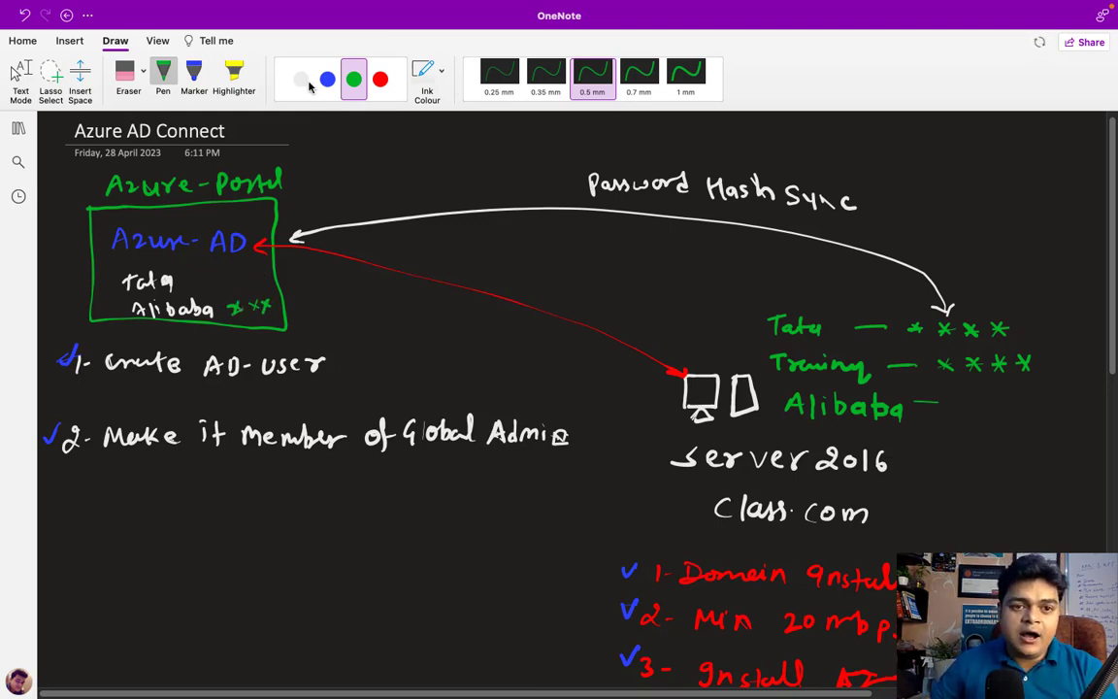
{"action": "left_click", "coordinate": [380, 79]}
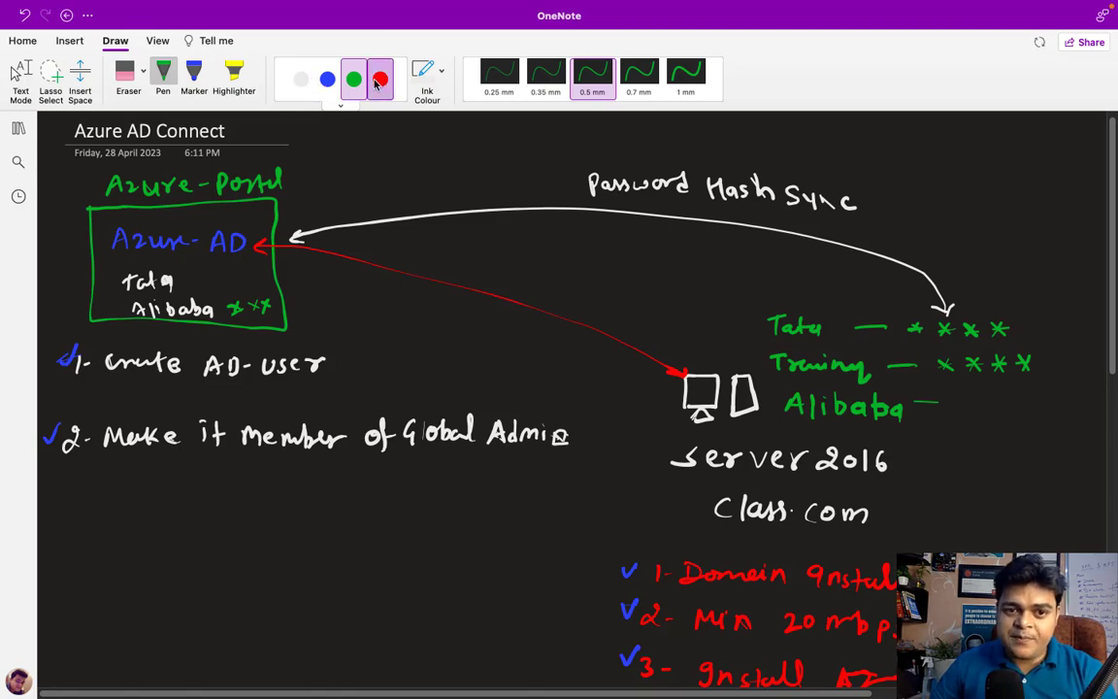
{"action": "left_click", "coordinate": [353, 80]}
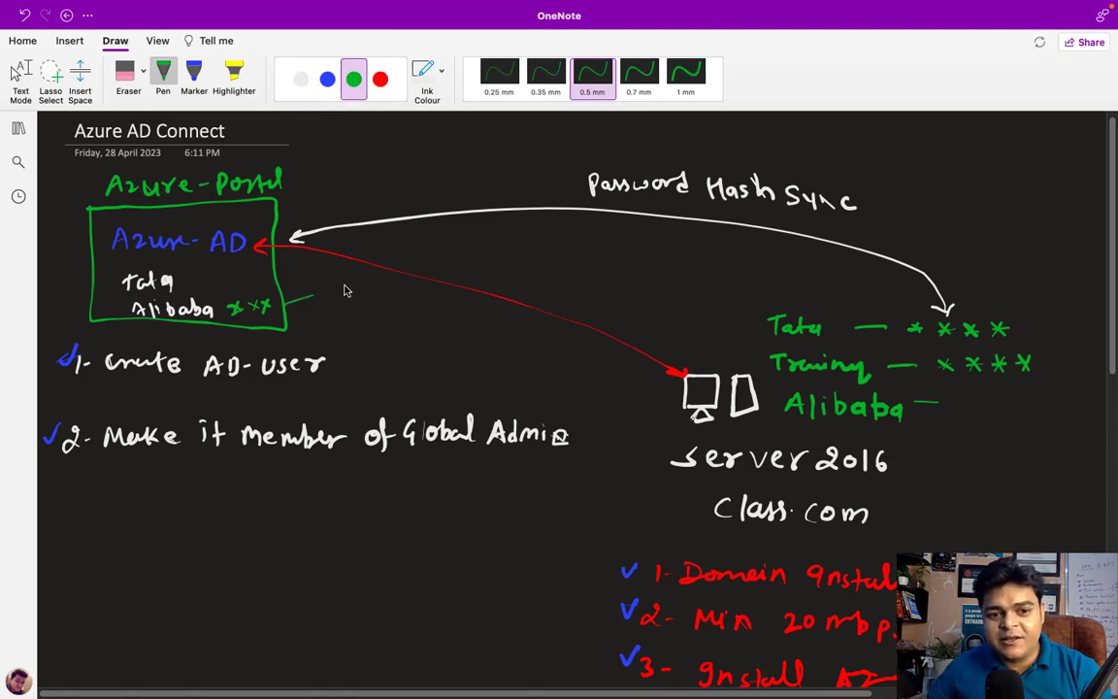
{"action": "mouse_move", "coordinate": [284, 302]}
{"action": "left_mouse_down"}
{"action": "mouse_move", "coordinate": [439, 271]}
{"action": "mouse_move", "coordinate": [639, 294]}
{"action": "mouse_move", "coordinate": [755, 327]}
{"action": "mouse_move", "coordinate": [749, 334]}
{"action": "left_mouse_up"}
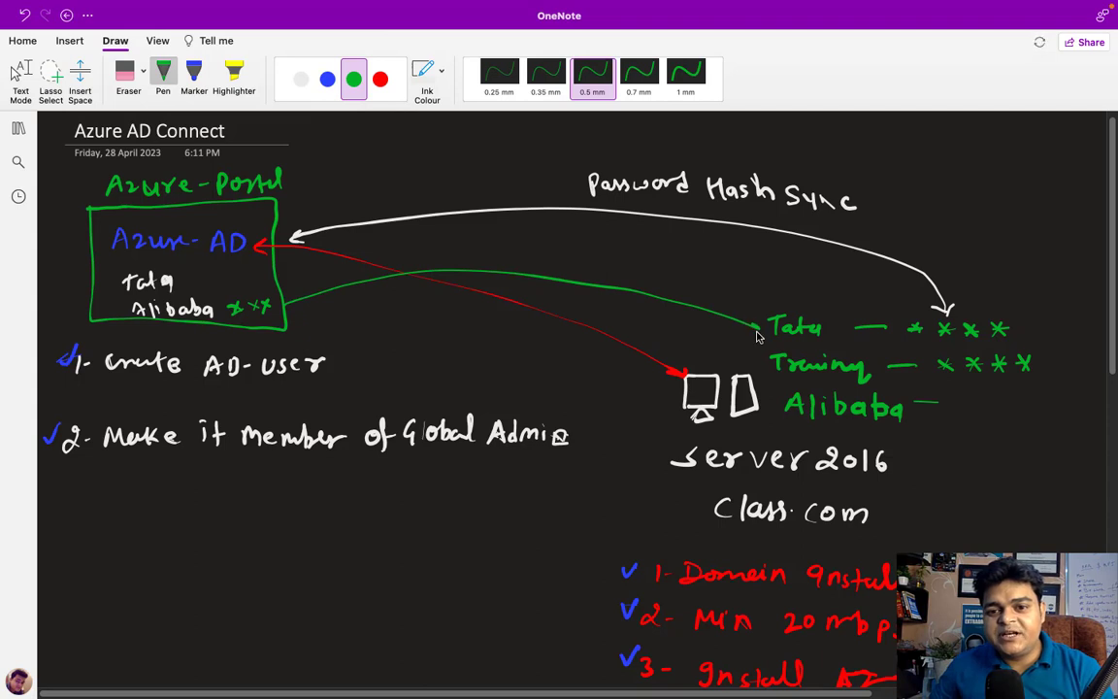
{"action": "left_click", "coordinate": [380, 78]}
{"action": "mouse_move", "coordinate": [434, 255]}
{"action": "left_mouse_down"}
{"action": "mouse_move", "coordinate": [434, 238]}
{"action": "mouse_move", "coordinate": [454, 251]}
{"action": "mouse_move", "coordinate": [531, 248]}
{"action": "mouse_move", "coordinate": [614, 264]}
{"action": "left_mouse_up"}
{"action": "left_click", "coordinate": [581, 260]}
{"action": "left_click_drag", "start_coordinate": [623, 254], "coordinate": [629, 265]}
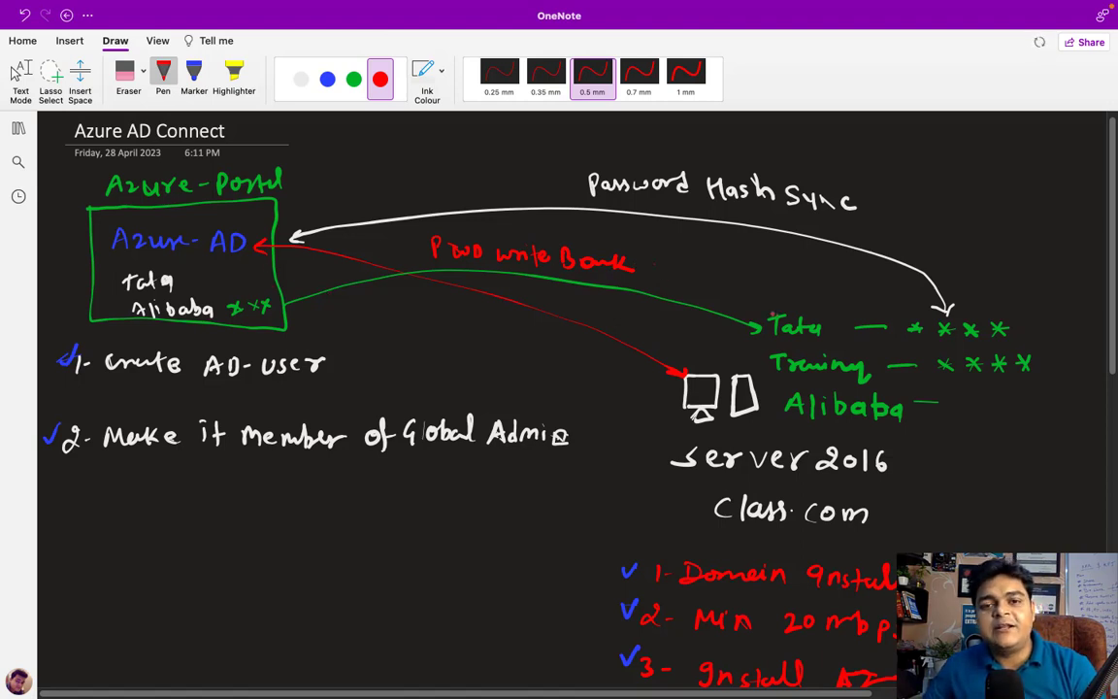
{"action": "key", "text": "Escape"}
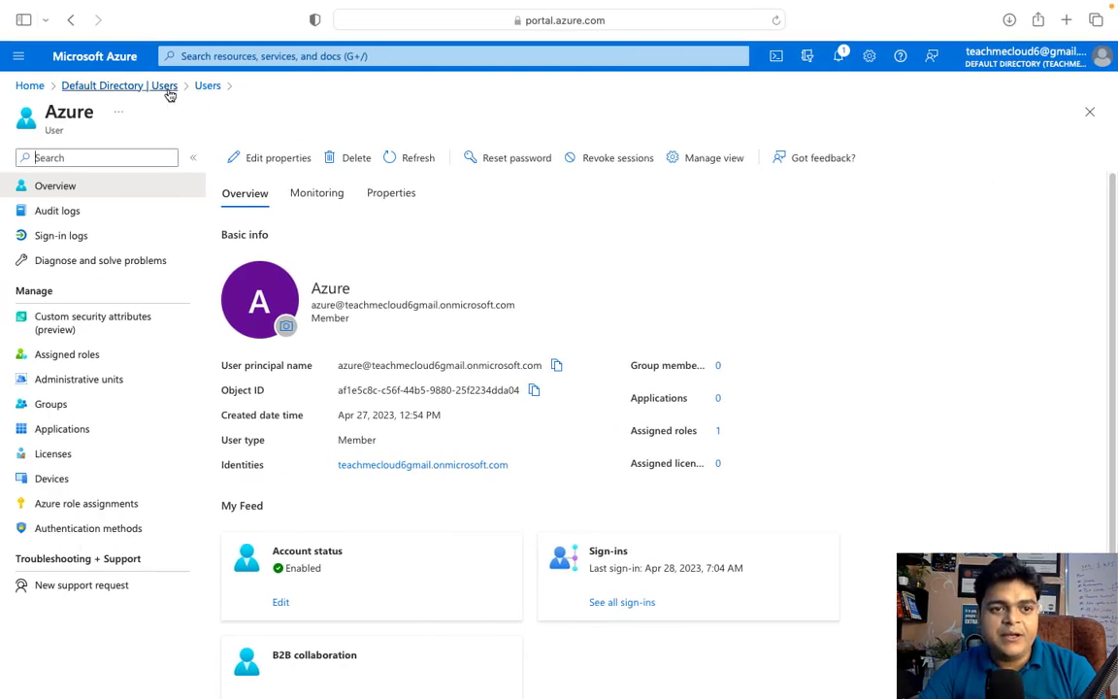
Return to the Default Directory overview and open its Users list to check for synced accounts
{"action": "left_click", "coordinate": [167, 87]}
{"action": "left_click", "coordinate": [57, 284]}
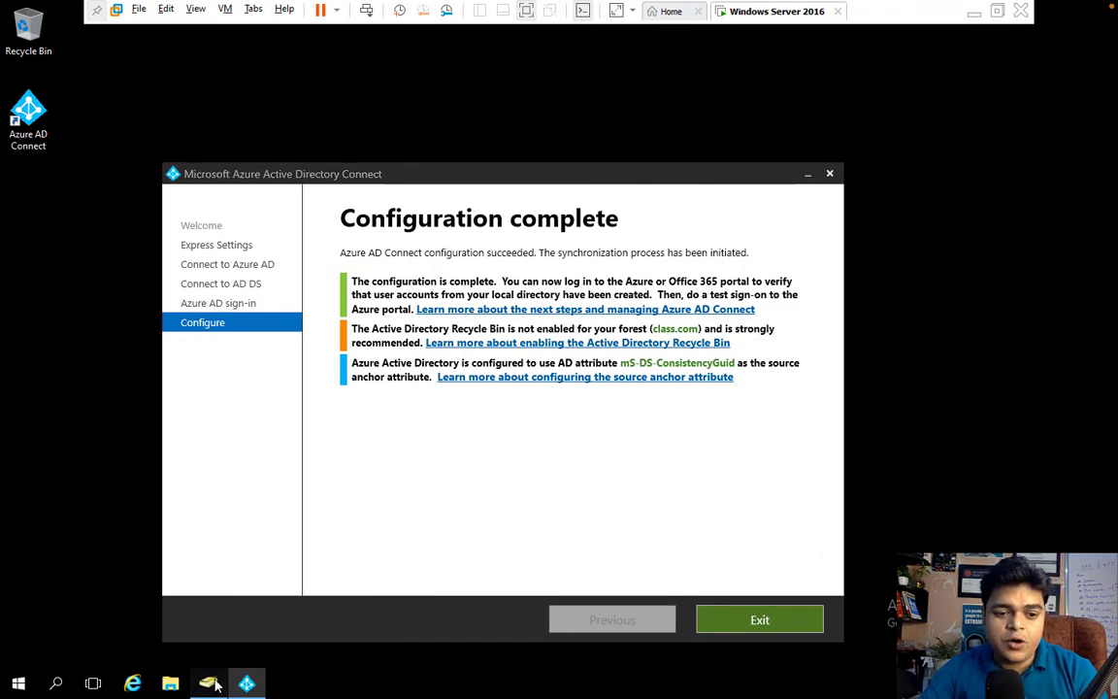
Bring up Active Directory Users and Computers and maximize it to show class.com's Users container
{"action": "left_click", "coordinate": [218, 682]}
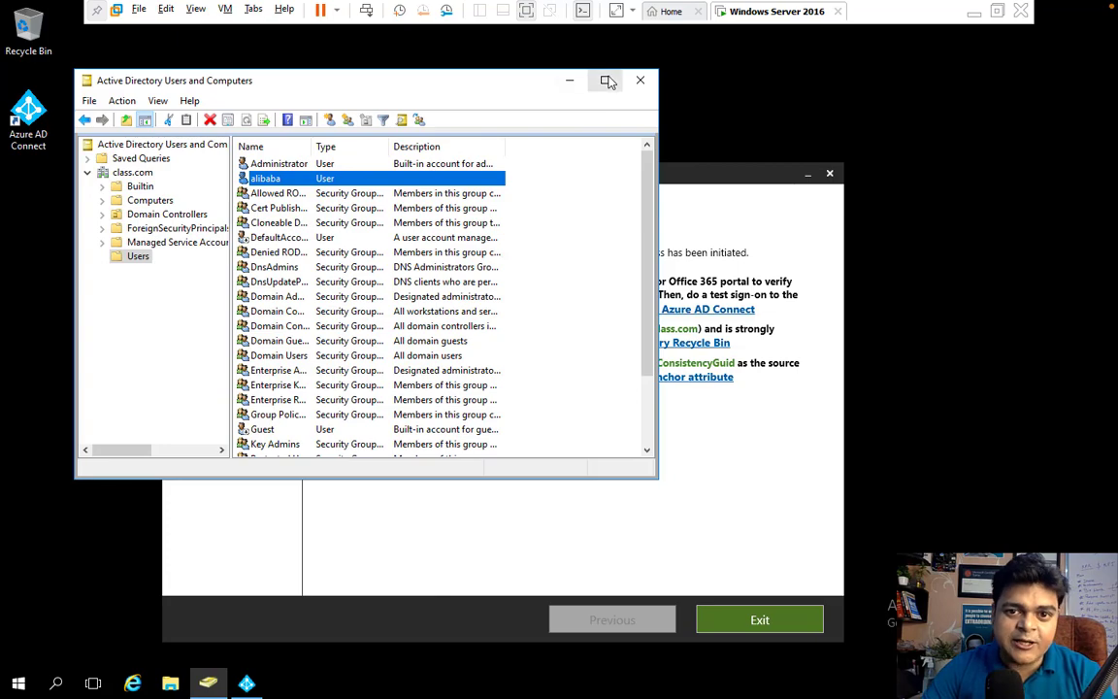
{"action": "left_click", "coordinate": [604, 80]}
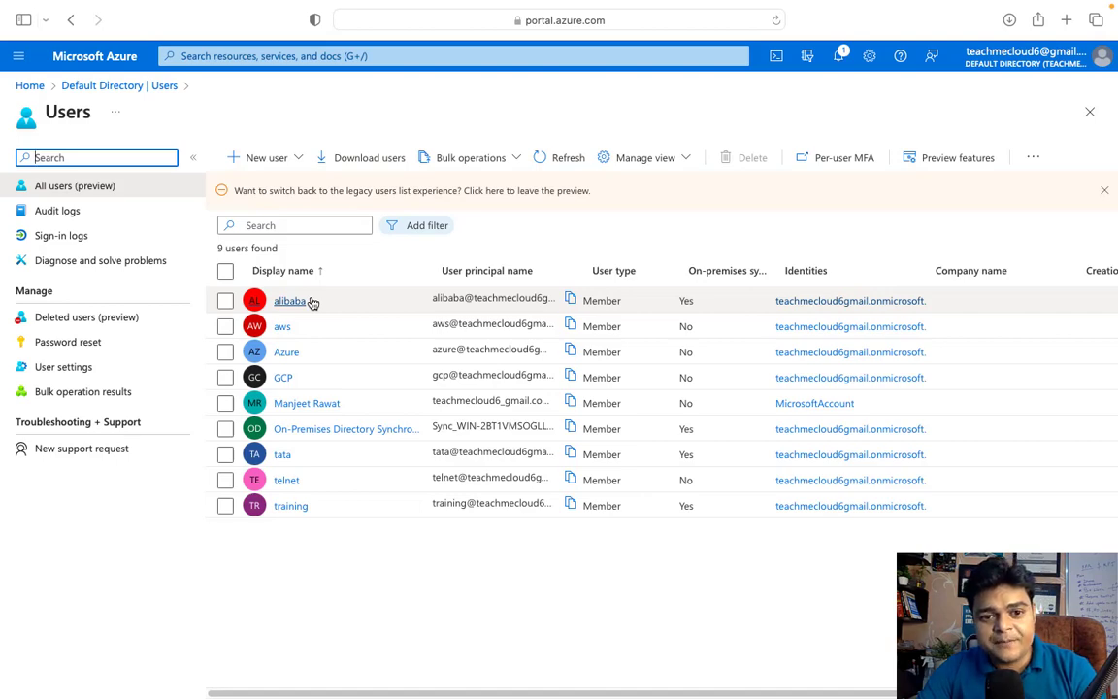
Switch to the Mac desktop and bring up Camtasia's Dock menu to stop recording
{"action": "key", "text": "ctrl+Left"}
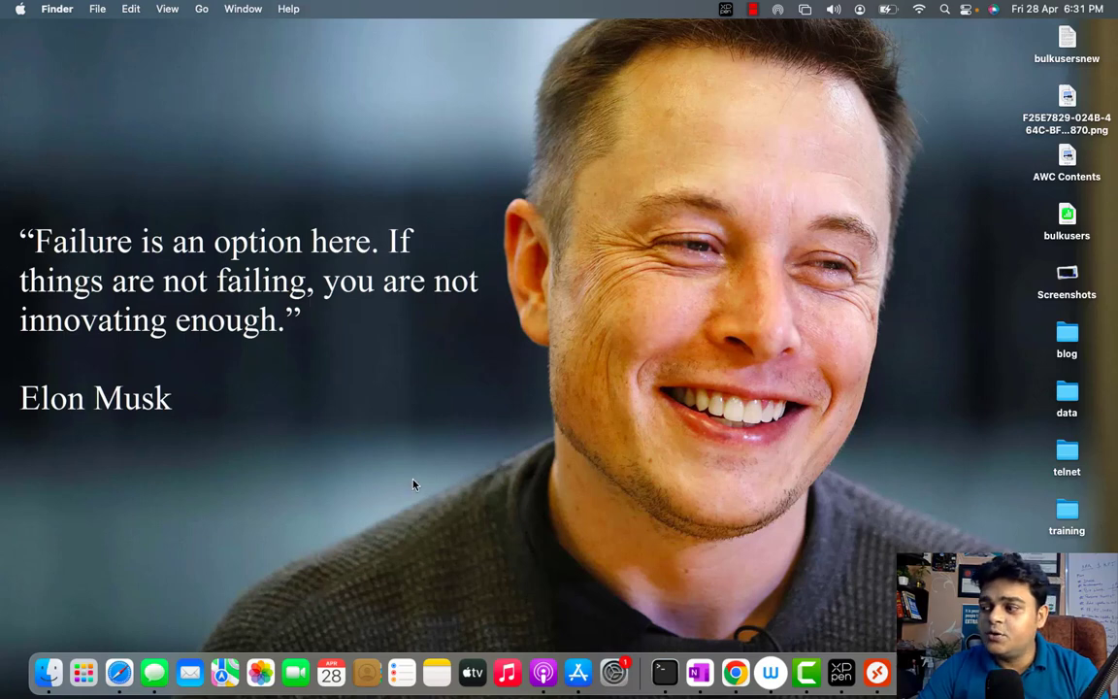
{"action": "right_click", "coordinate": [813, 676]}
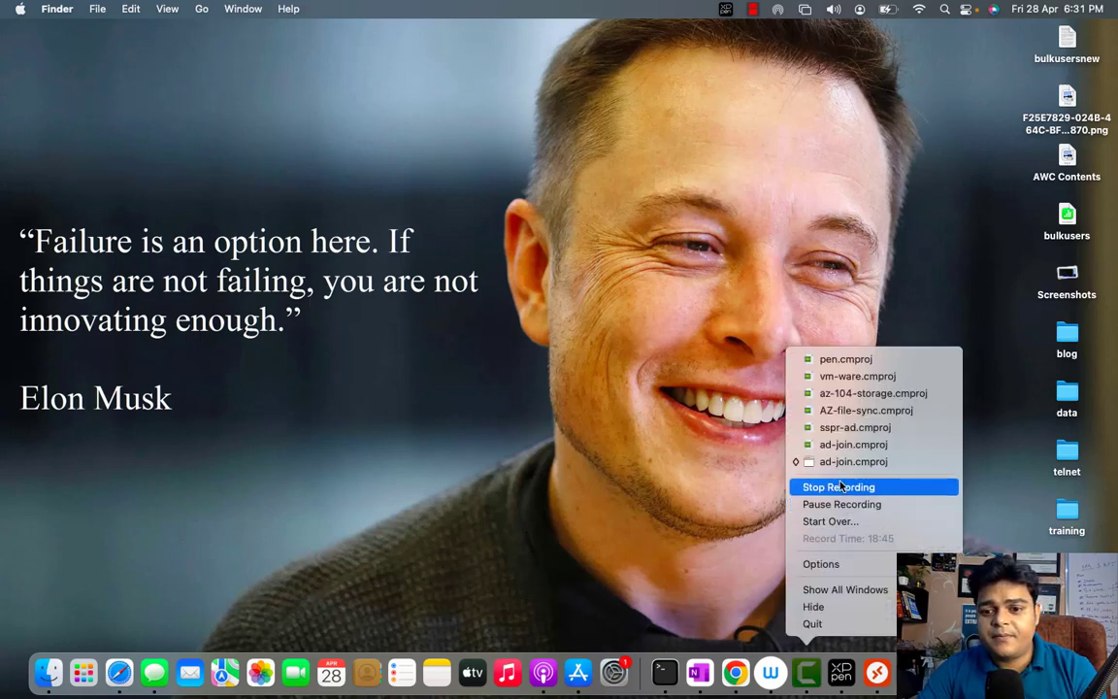